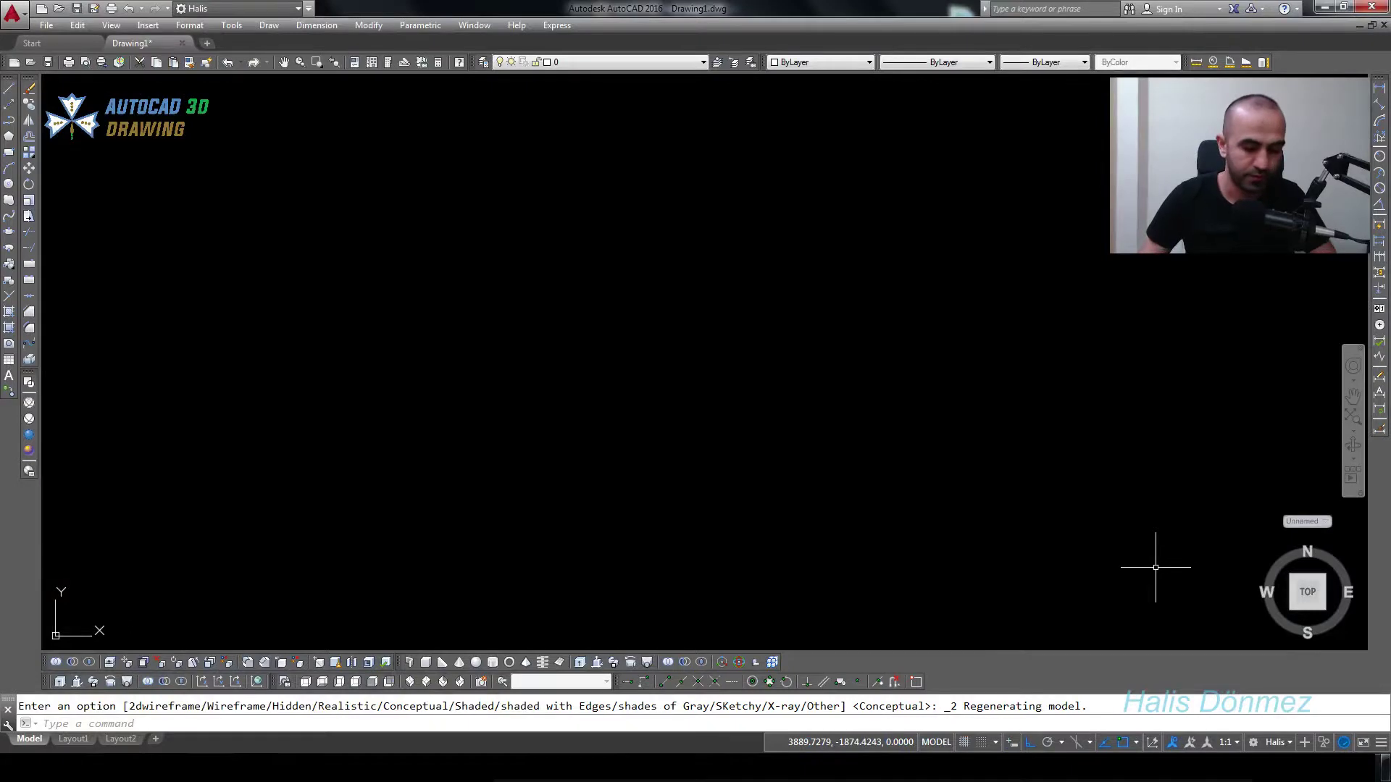
- Cancel the running command and start the Rectangle tool in the empty drawing
key("Escape")
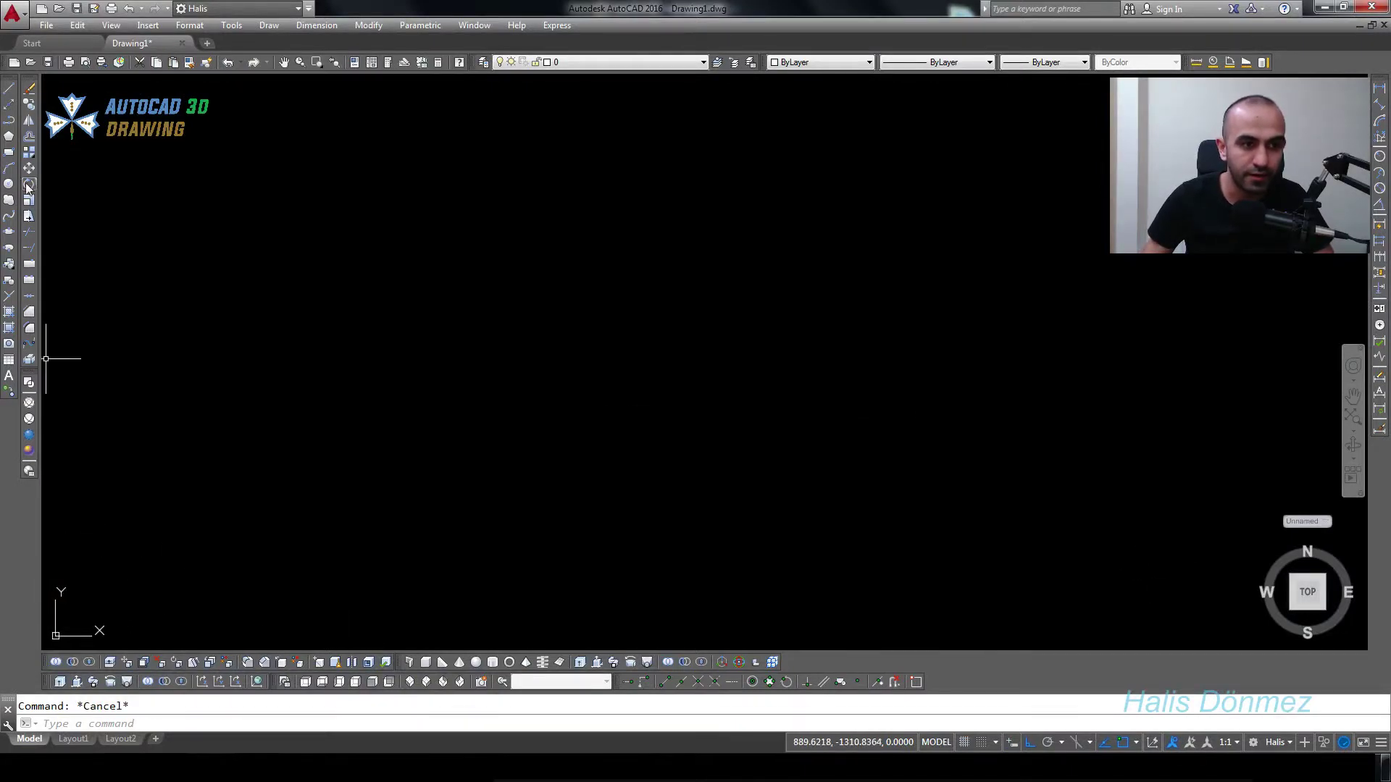
left_click(10, 153)
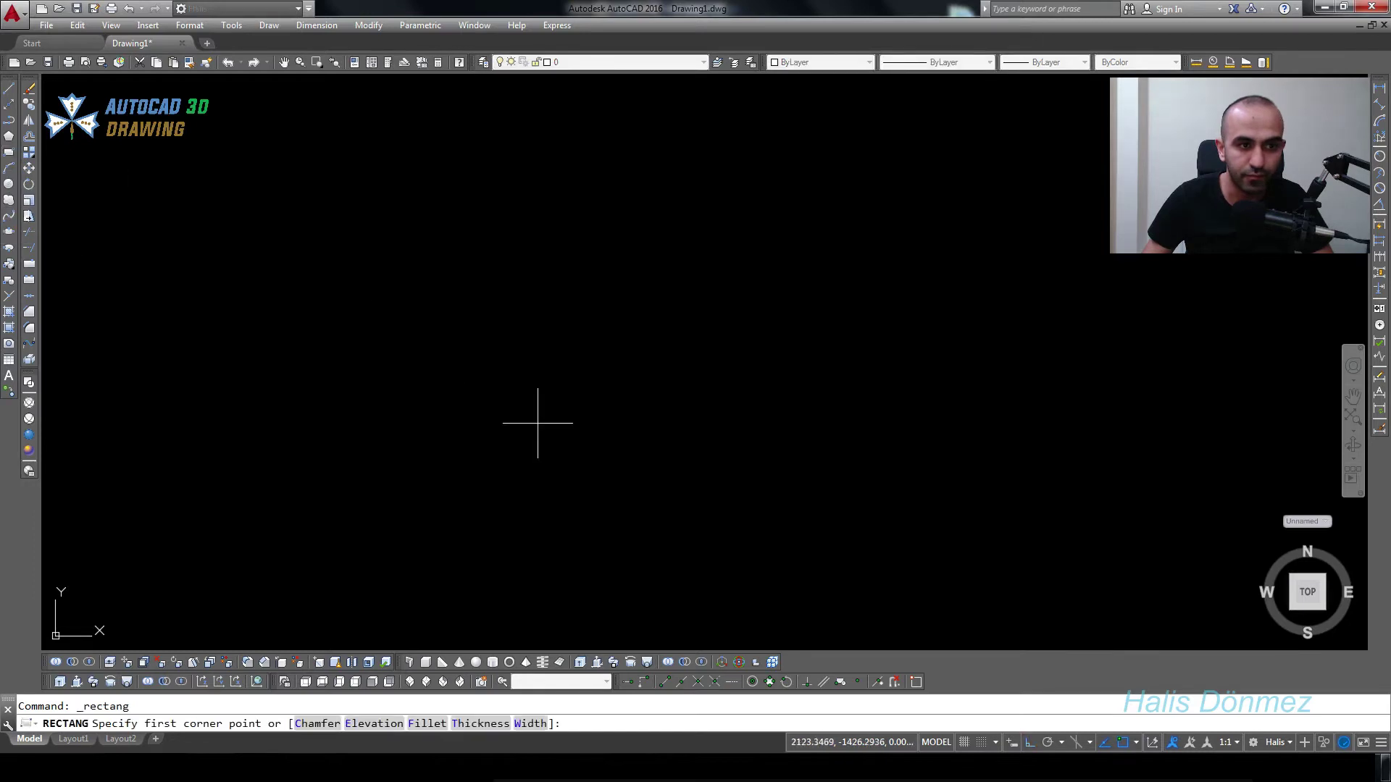
- Draw the 1500 by 750 tabletop rectangle
left_click(636, 508)
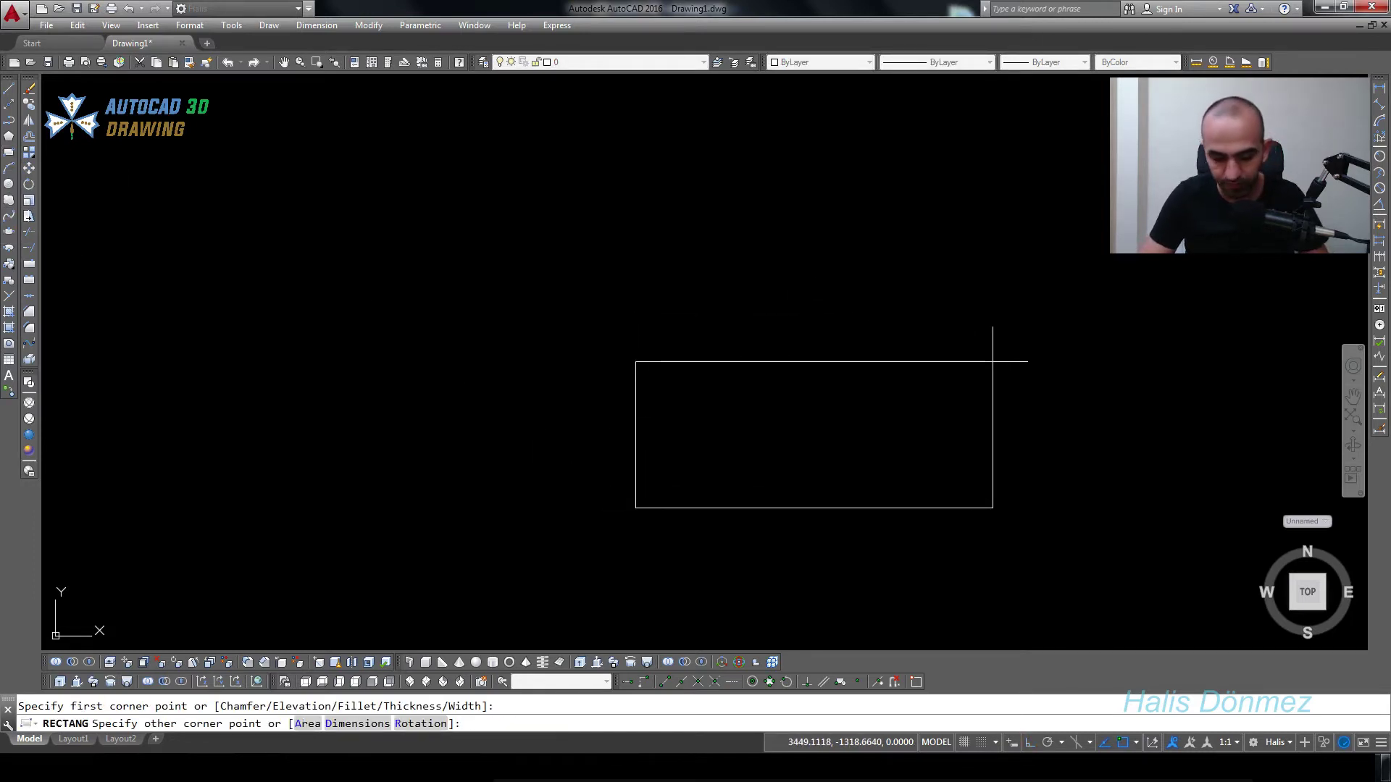
type("@1500,750")
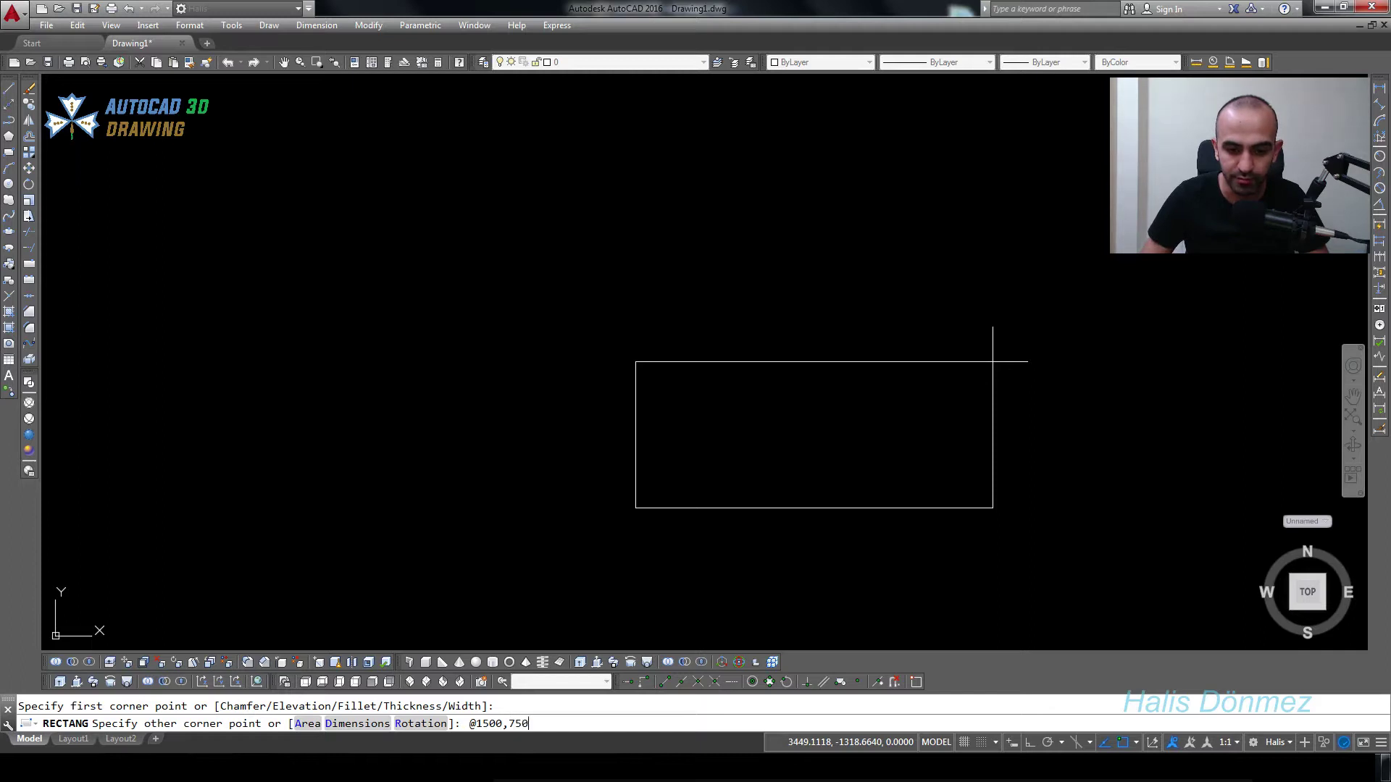
key("Return")
- Pan below the tabletop and place a small square's first corner there
key("Escape")
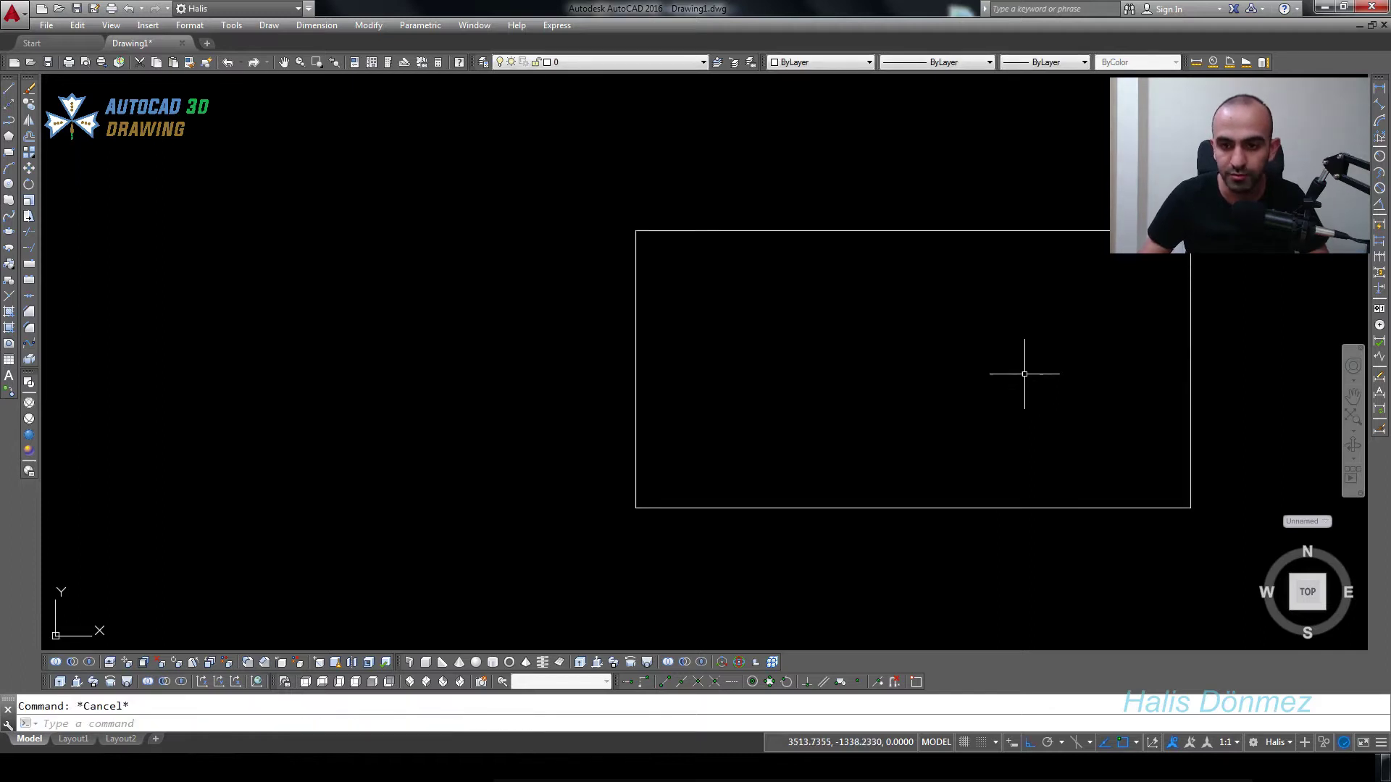
middle_click_drag(815, 464, 685, 285)
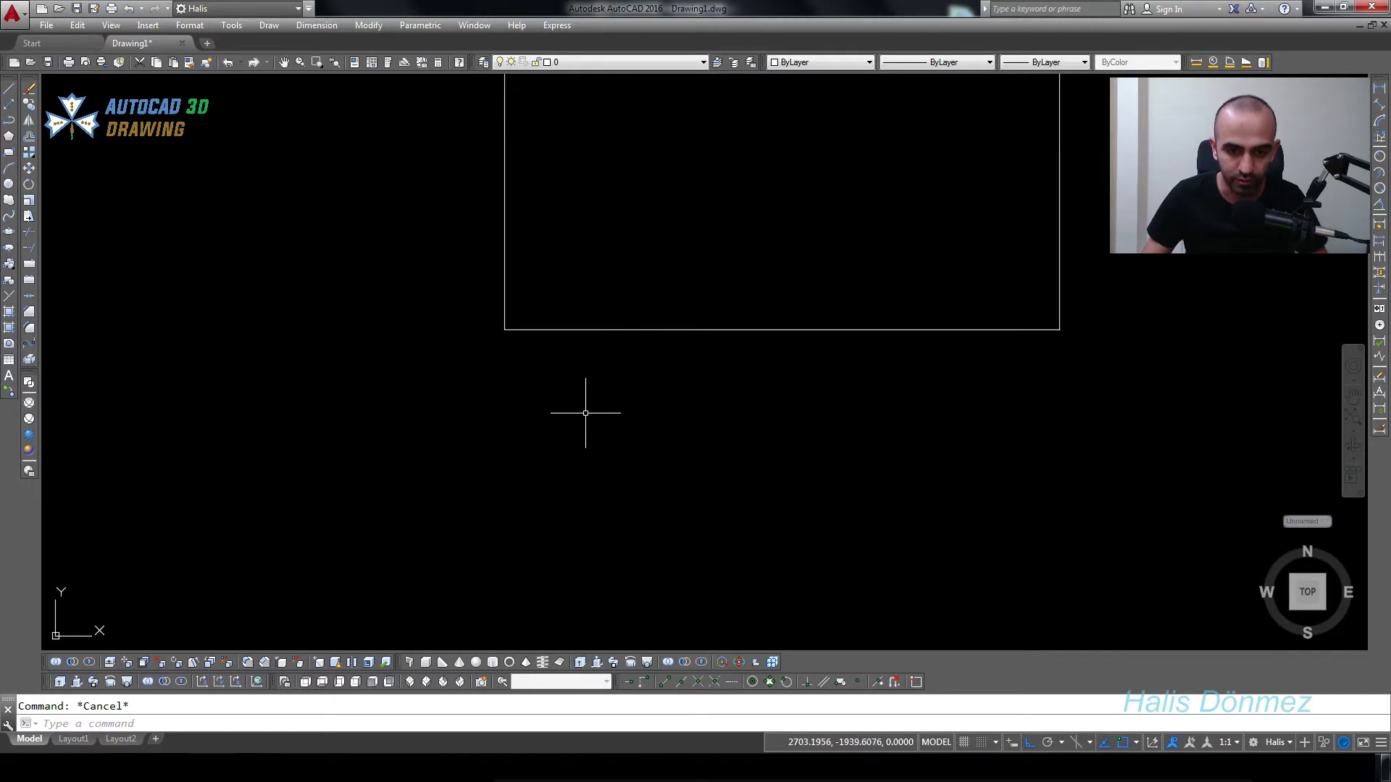
type("re")
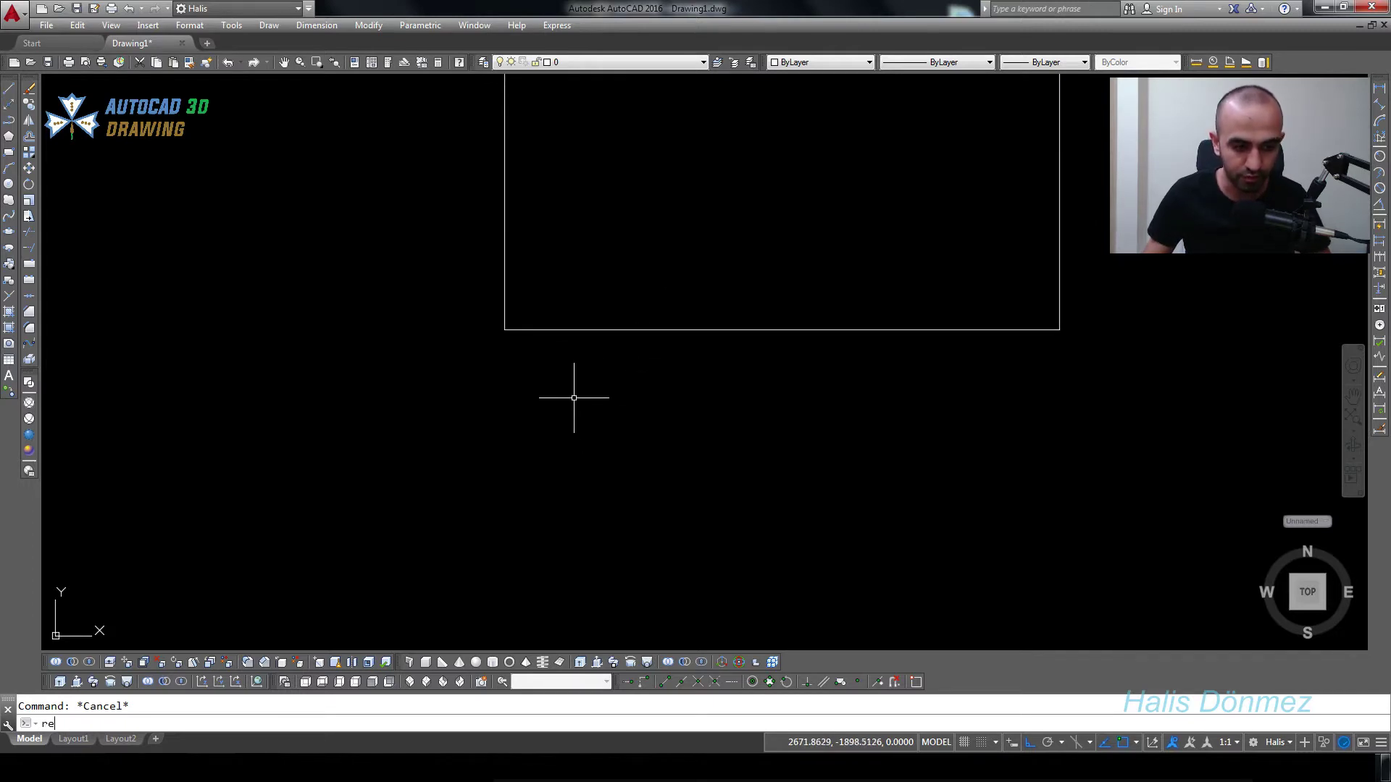
type("c")
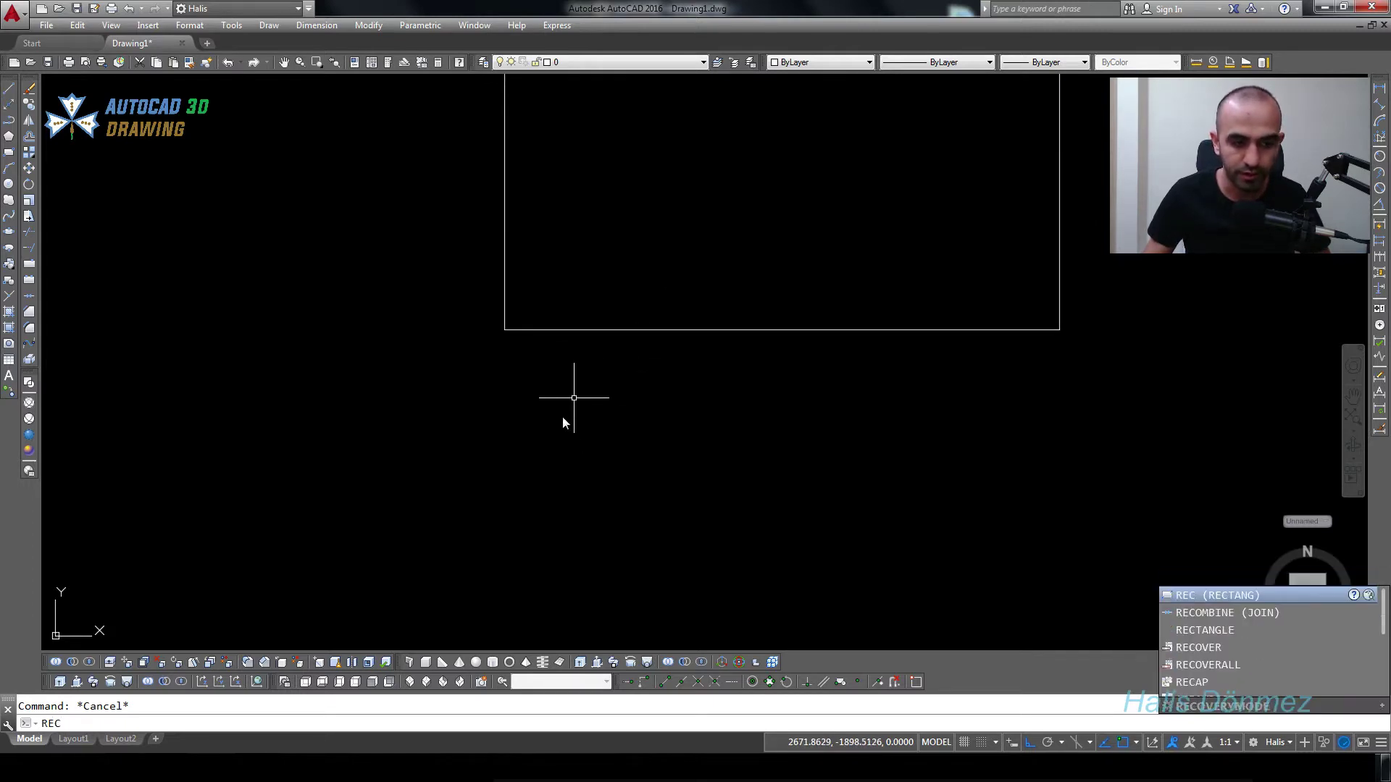
key("Return")
left_click(536, 511)
type("@40,40")
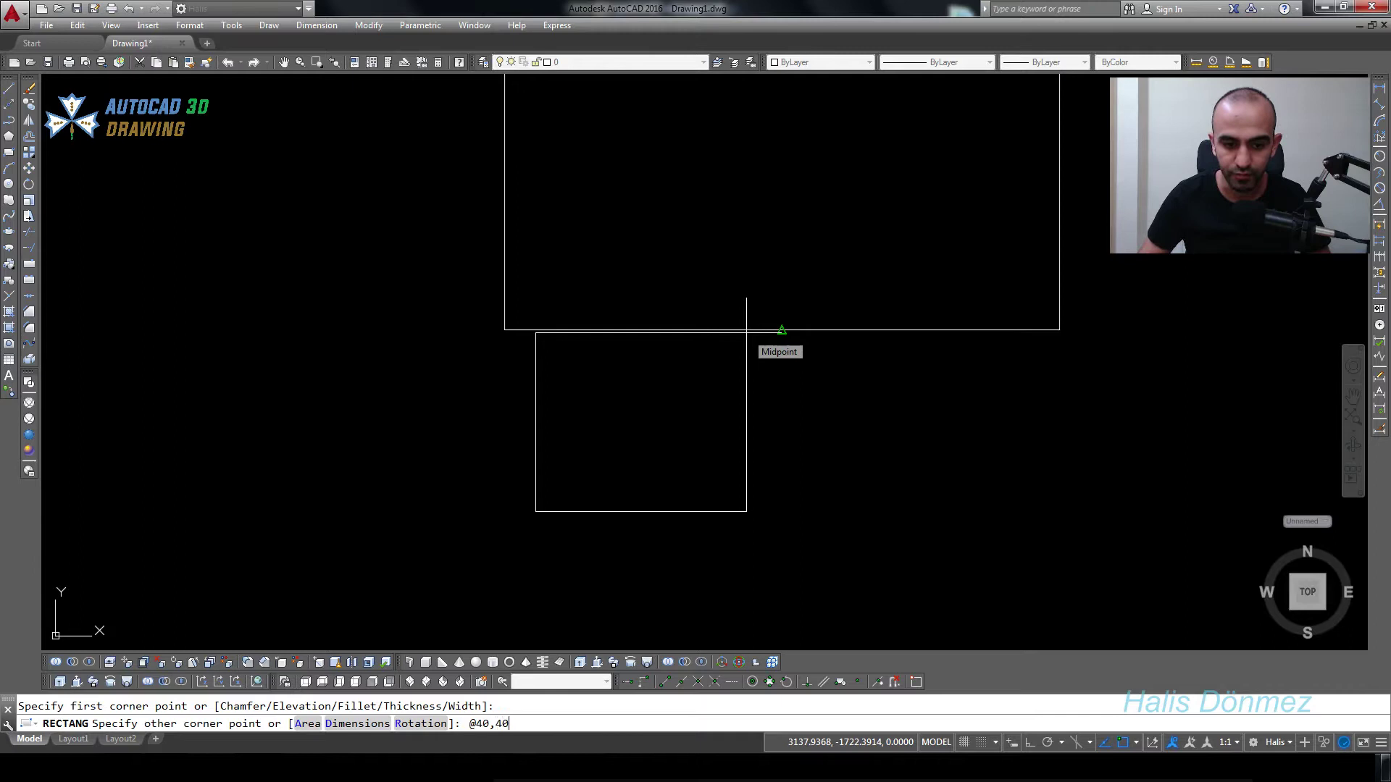
- Finish the 40 by 40 square and move it to the tabletop's bottom-left corner
key("Return")
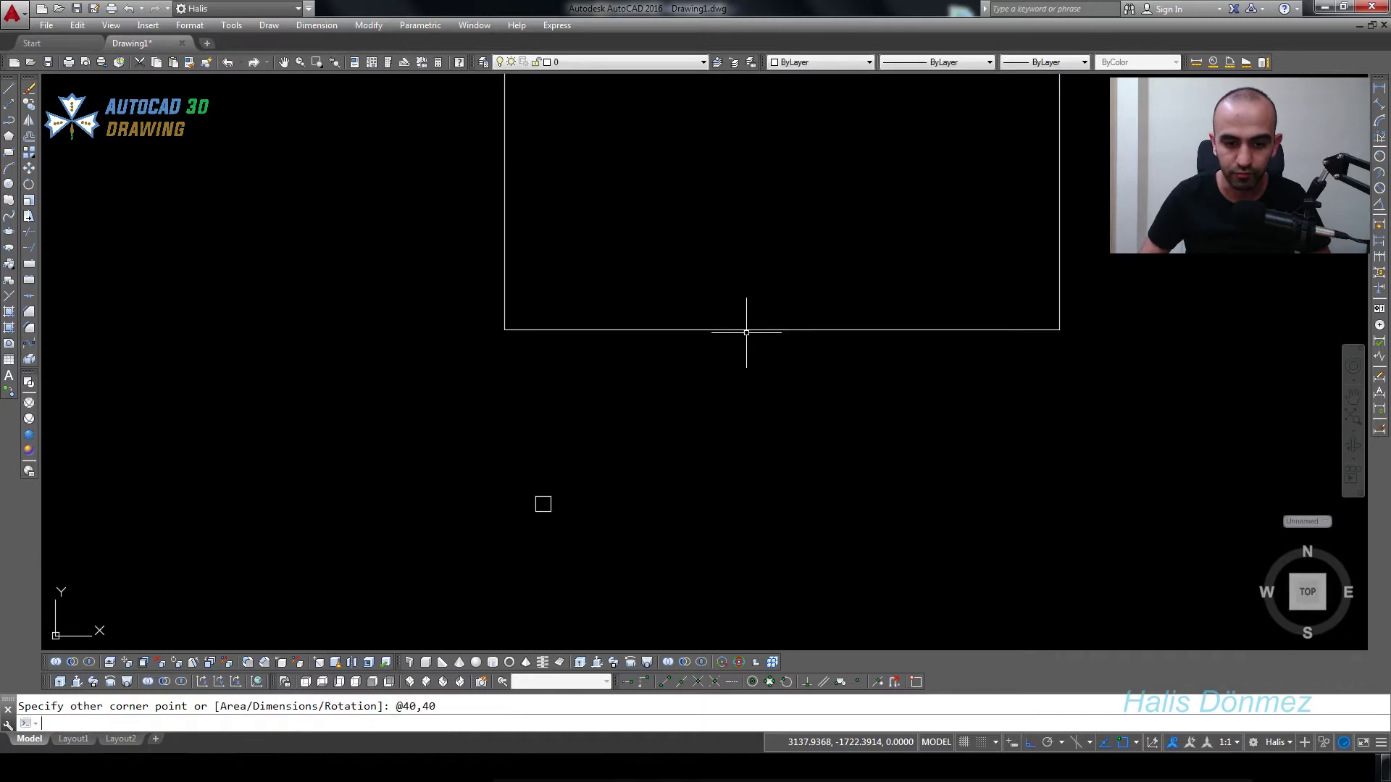
left_click(562, 492)
left_click(461, 548)
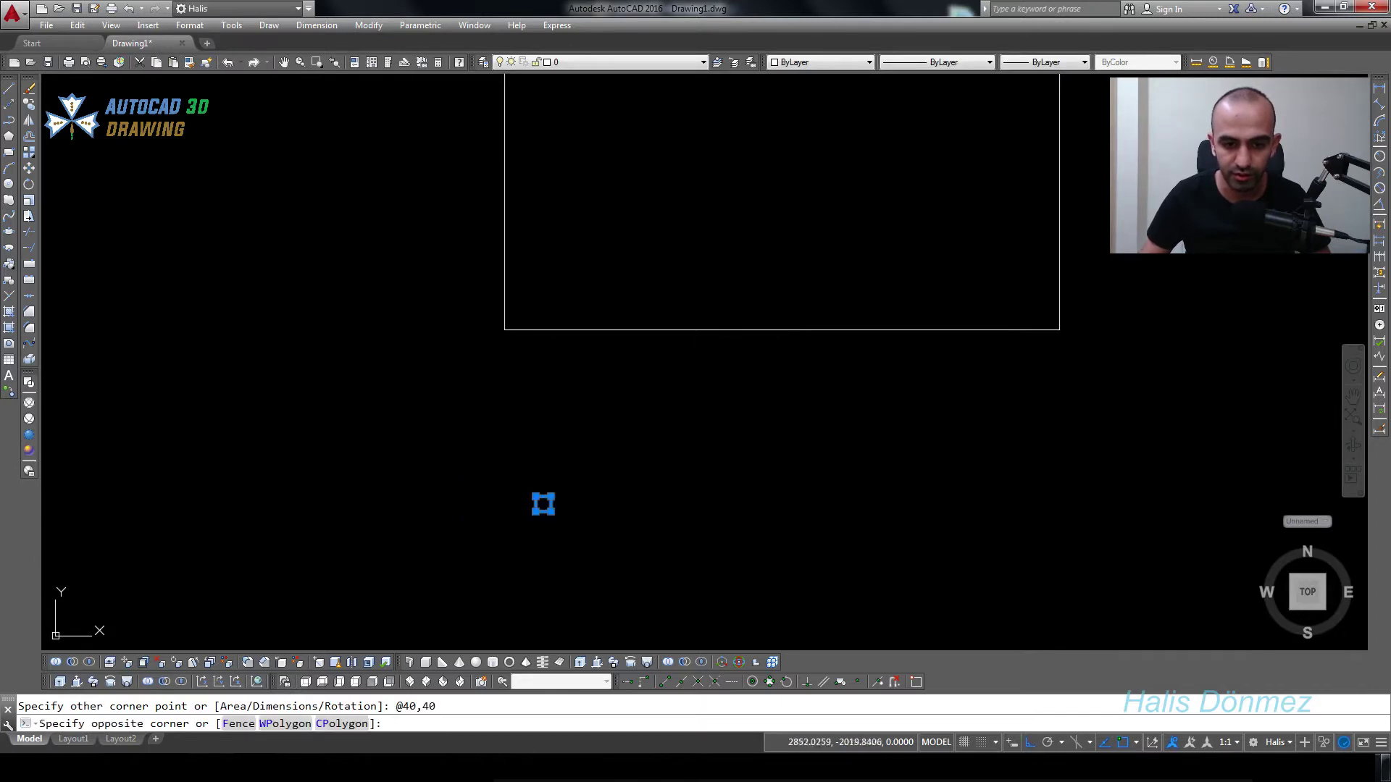
type("m")
key("Return")
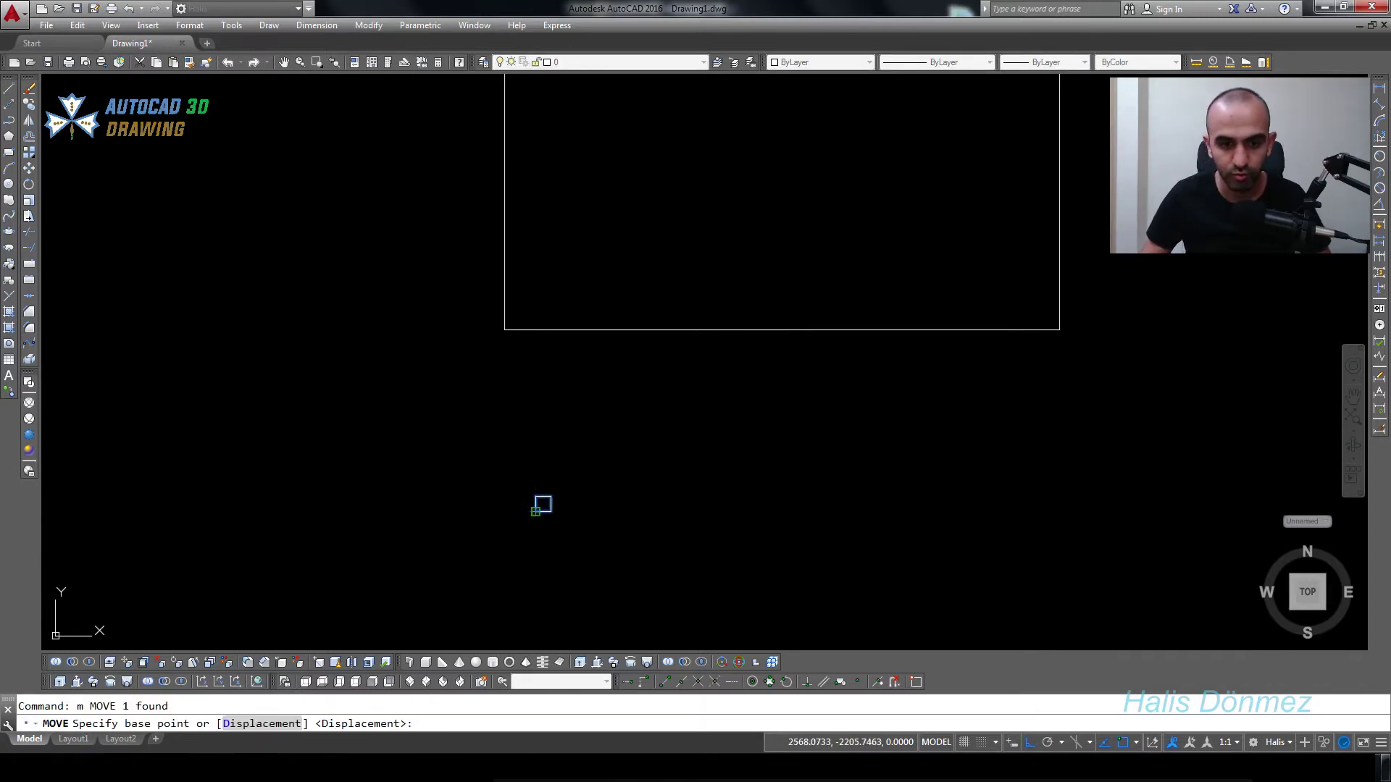
left_click(535, 511)
left_click(504, 330)
- Mirror the corner square about the bottom edge midpoint to the bottom-right corner
middle_click_drag(720, 323, 570, 481)
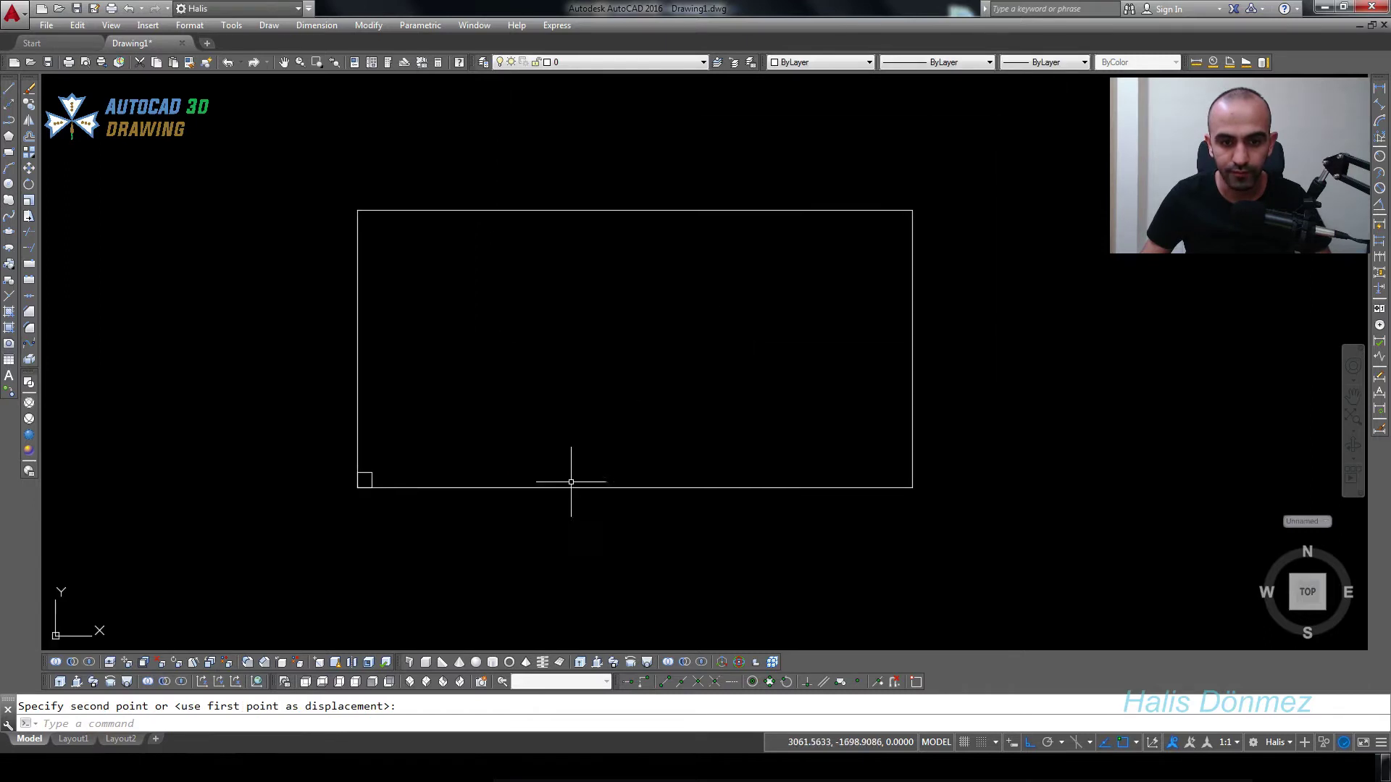
key("Escape")
left_click(315, 521)
left_click(502, 385)
type("mi")
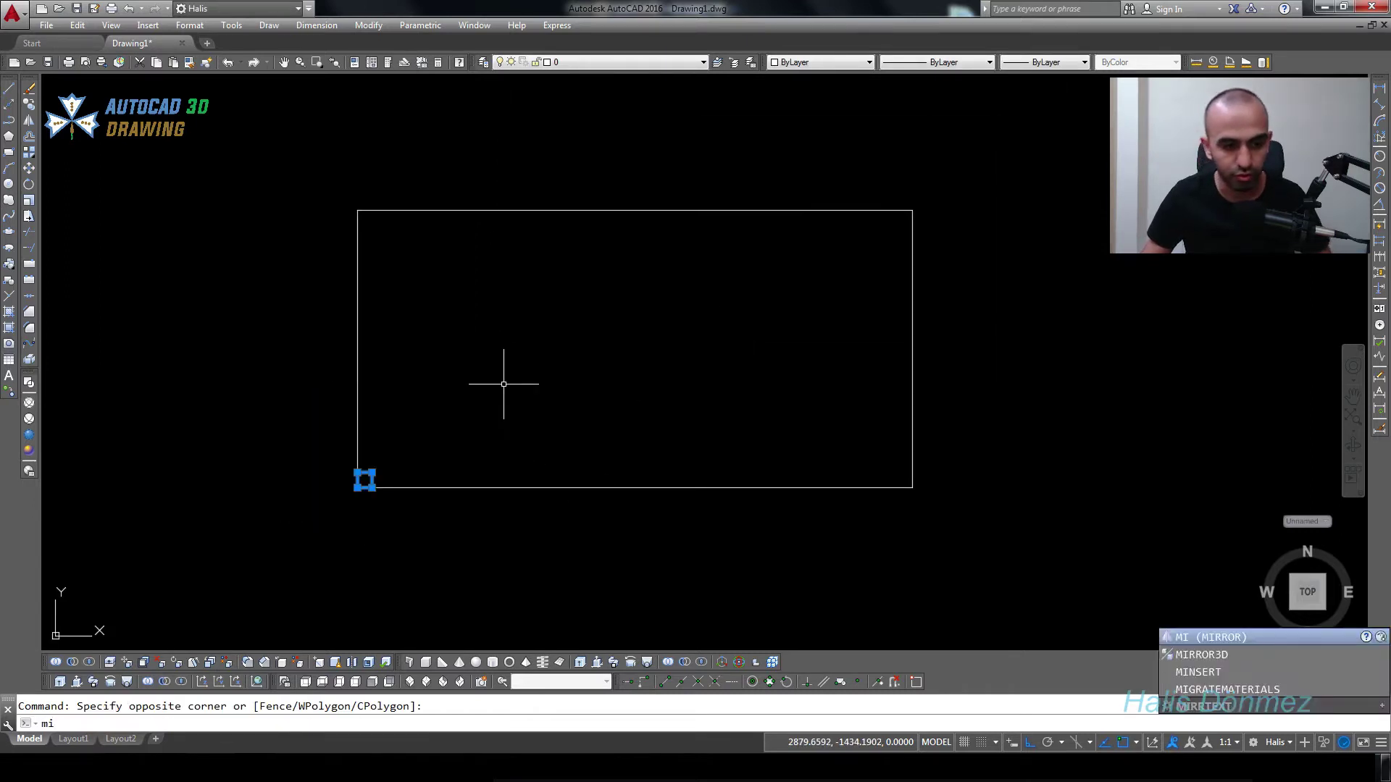
key("Return")
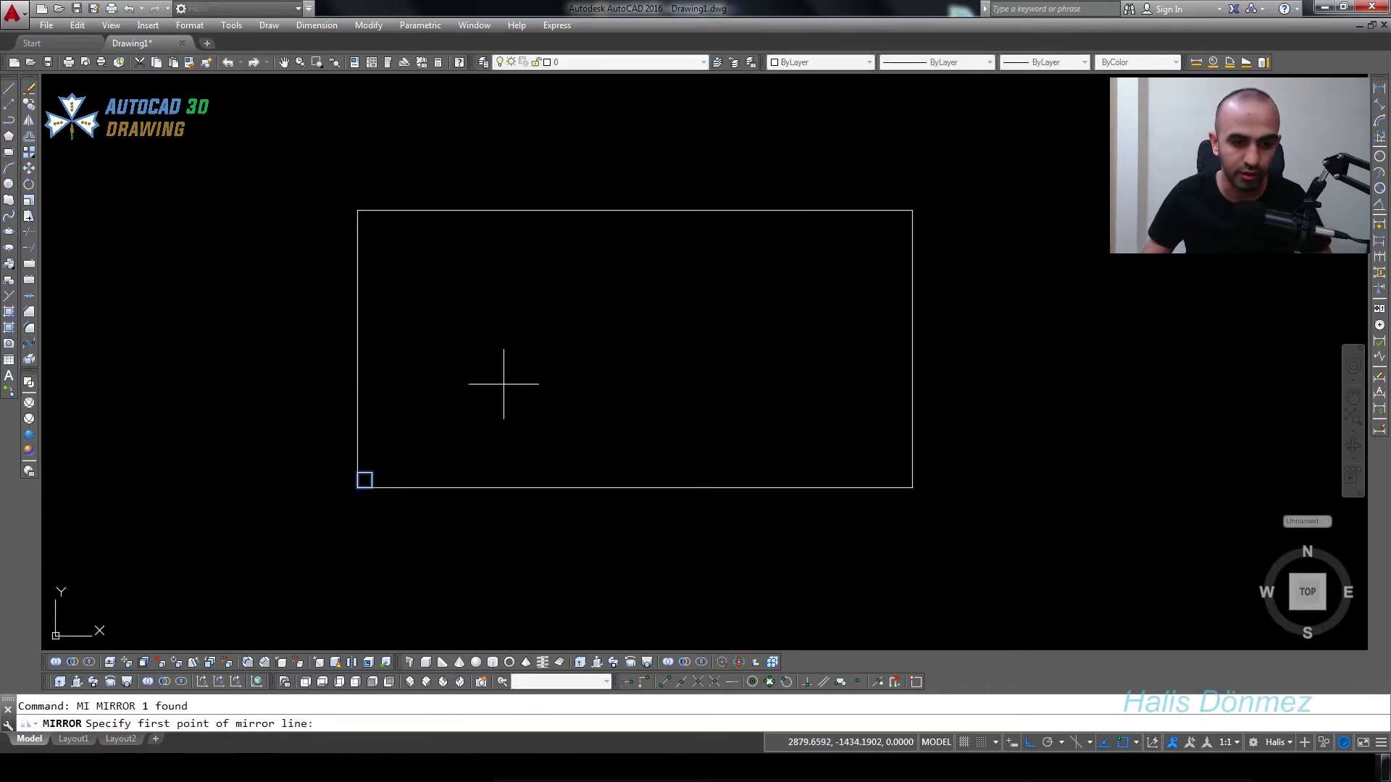
left_click(634, 488)
left_click(624, 316)
key("Return")
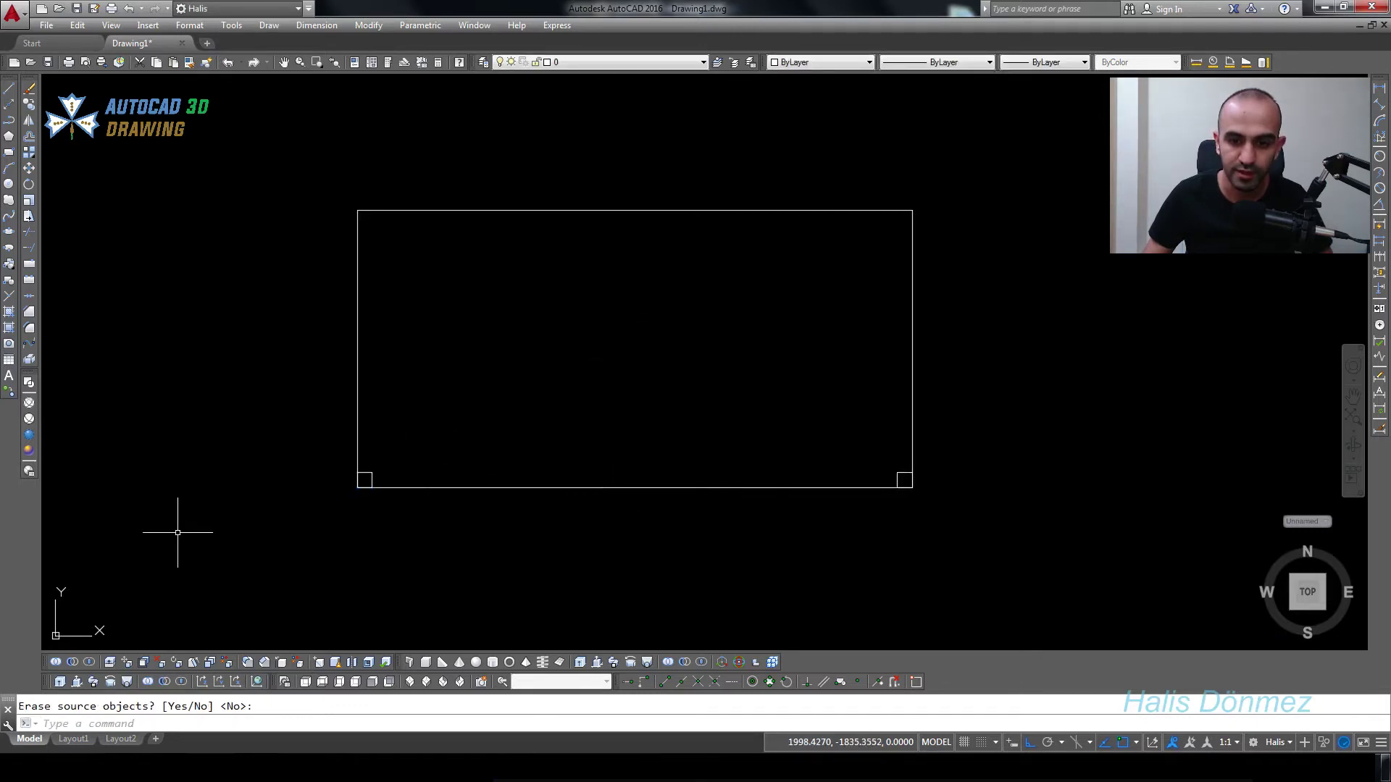
- Mirror both bottom squares about the right-edge midpoint to fill the top corners
left_click(180, 532)
left_click(1000, 426)
key("Return")
left_click(912, 349)
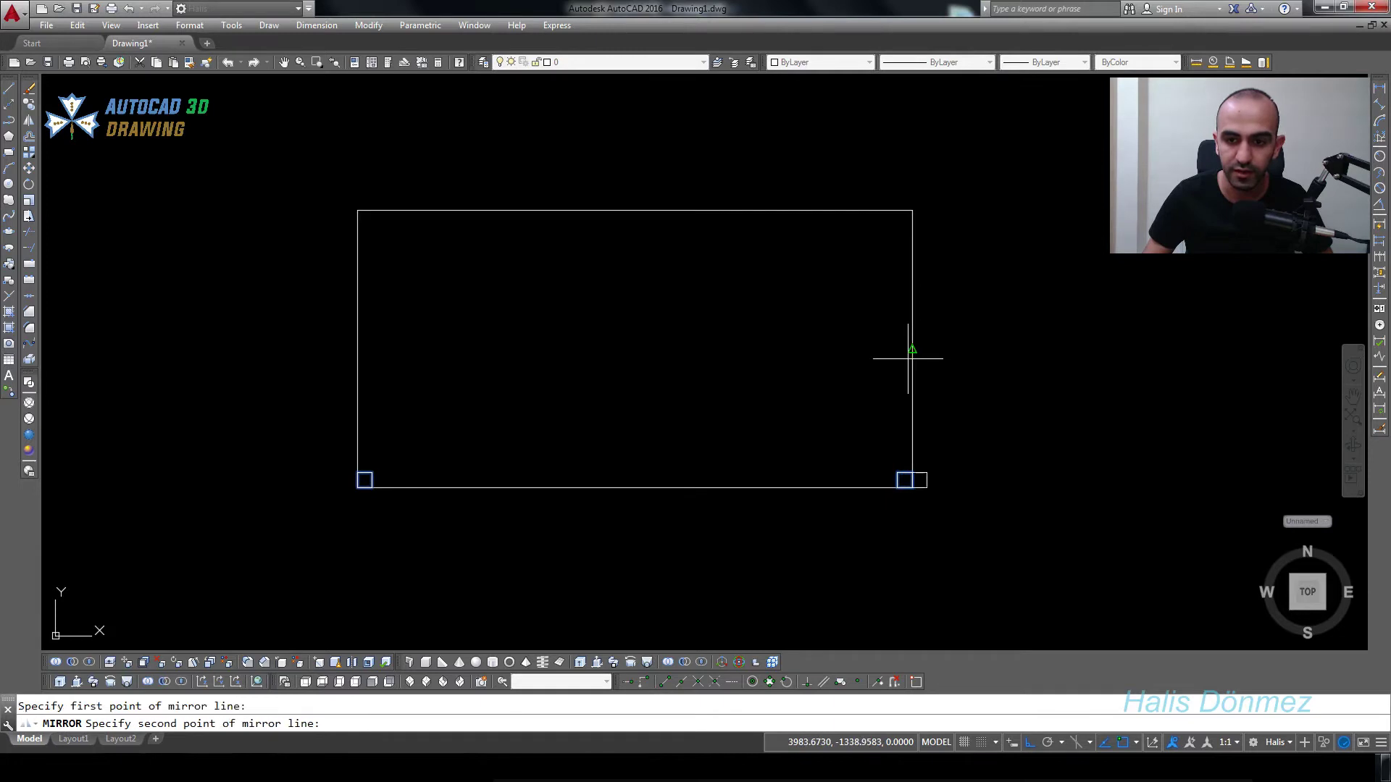
left_click(302, 360)
key("Escape")
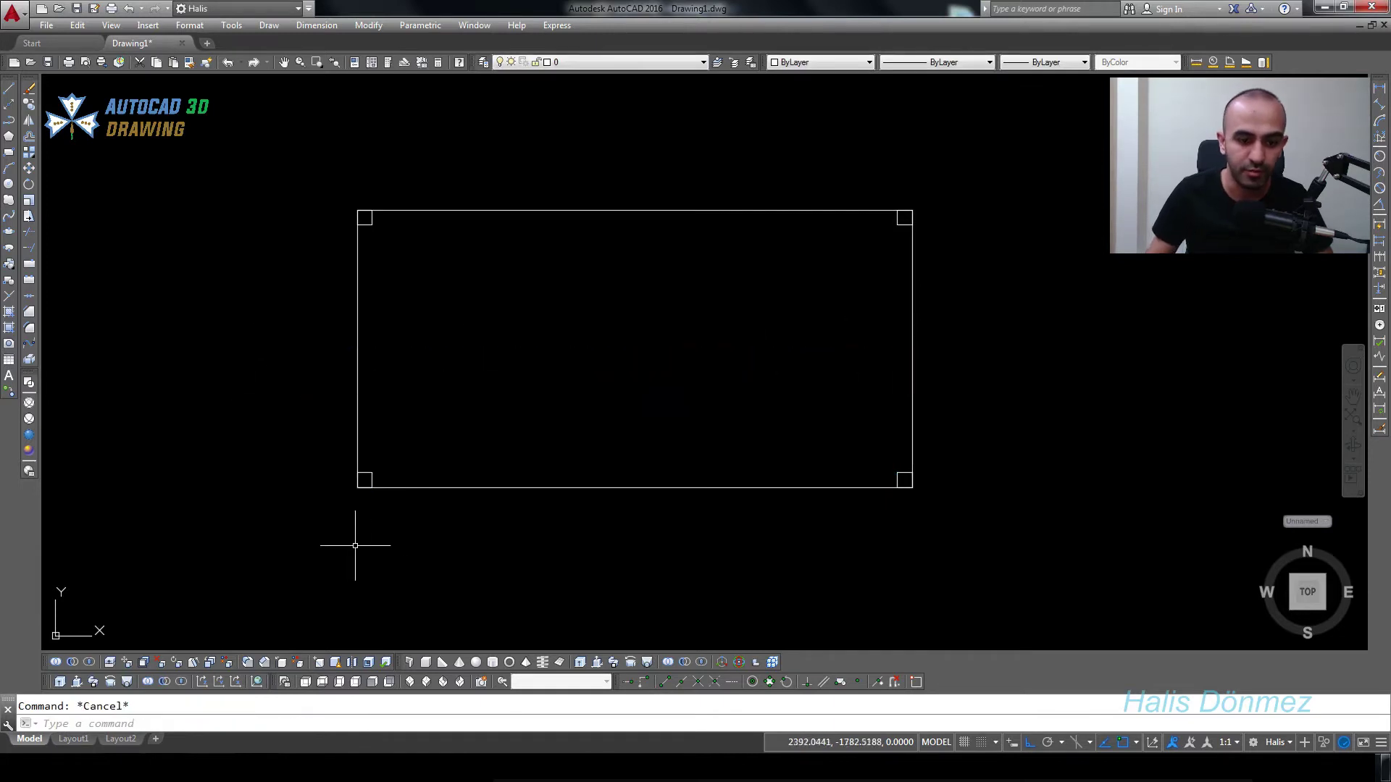
middle_click_drag(364, 546, 371, 503)
type("re")
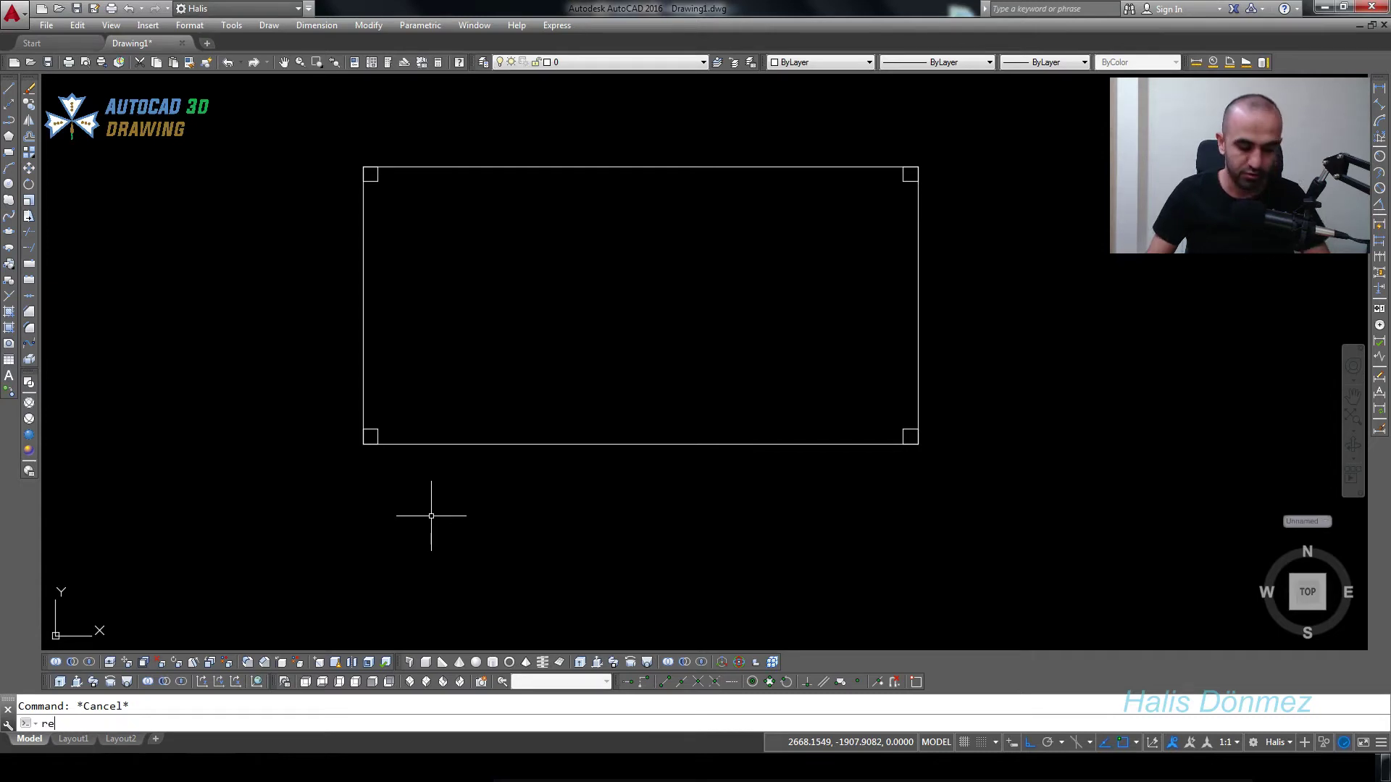
- Draw a 400 by 450 chair seat rectangle below the table
type("c")
key("Return")
scroll(407, 555, "down", 1)
middle_click_drag(406, 556, 504, 395)
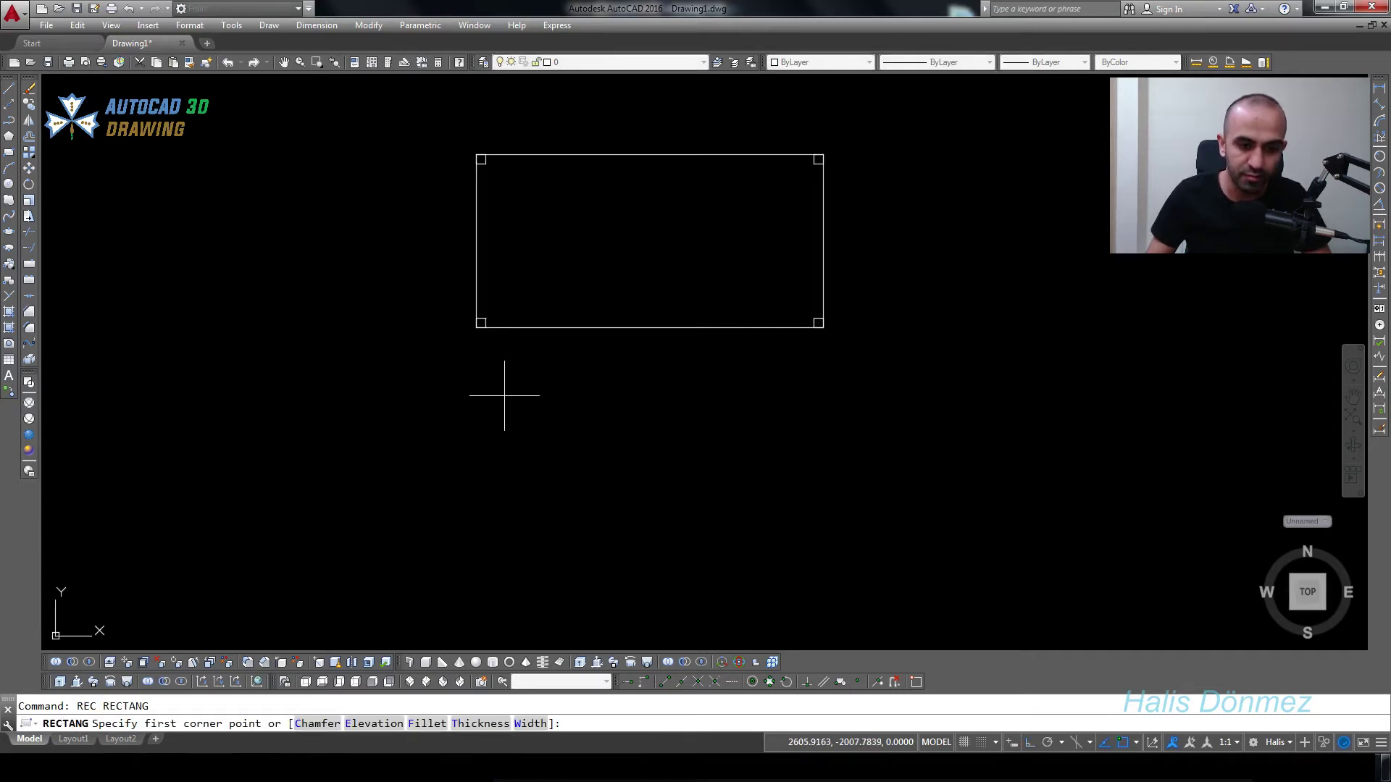
left_click(488, 507)
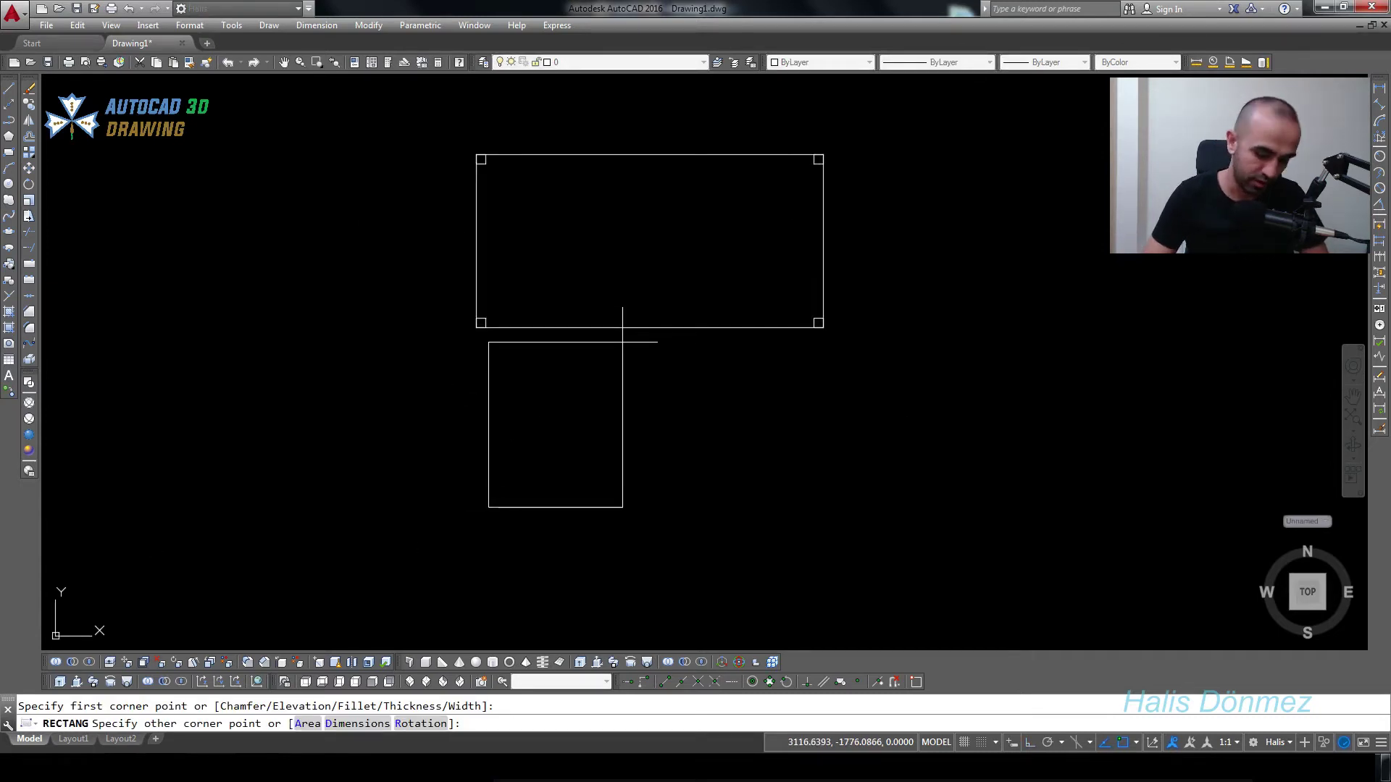
type("@400,450")
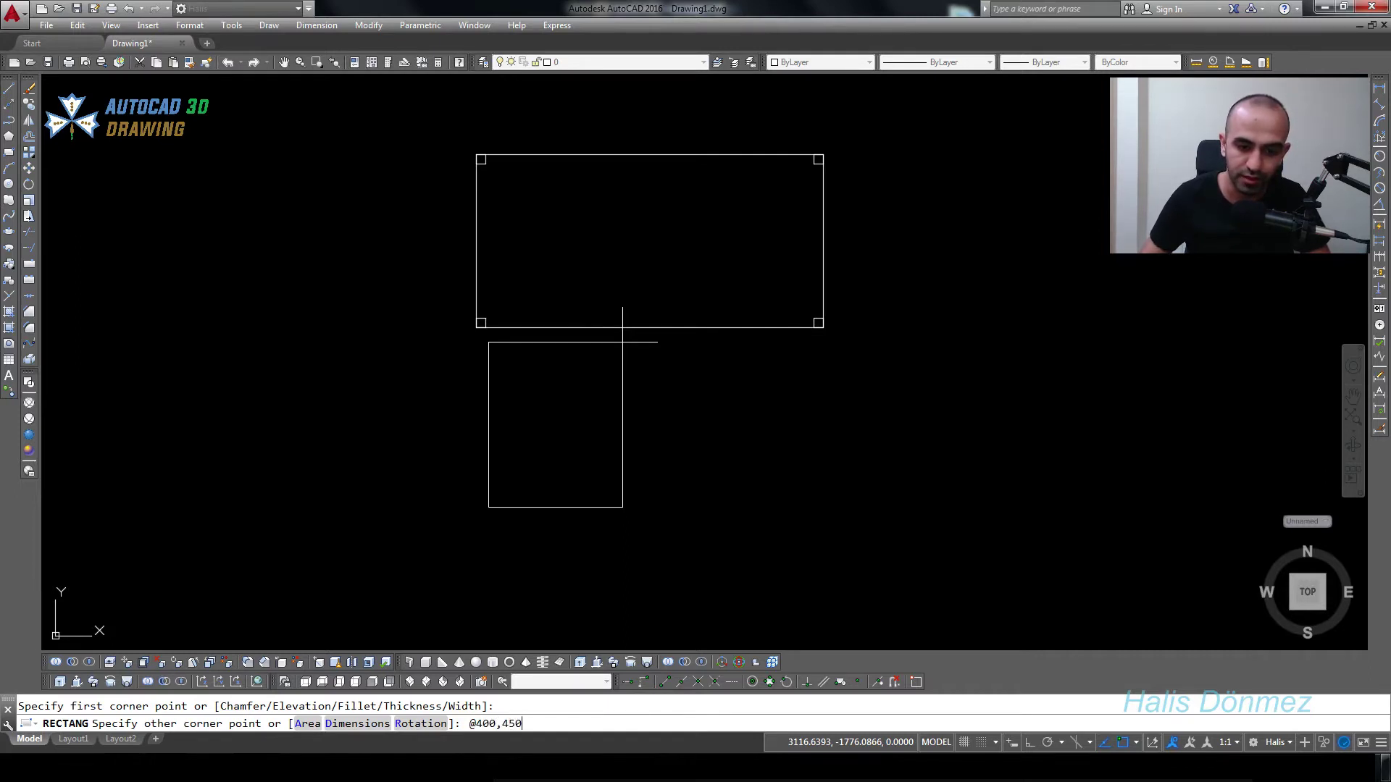
key("Return")
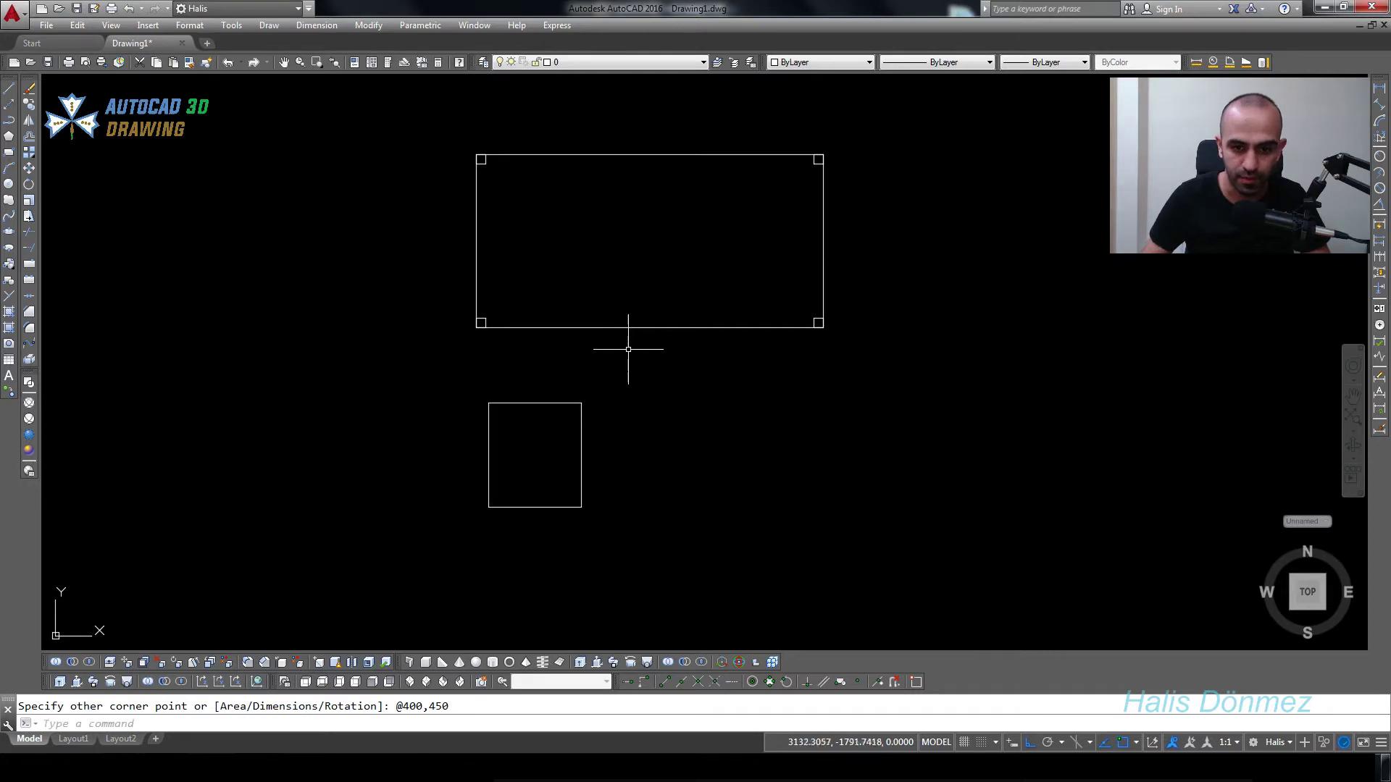
- Select the seat rectangle and start moving it, then cancel the move
left_click(626, 345)
left_click(529, 462)
type("m")
key("Return")
left_click(661, 512)
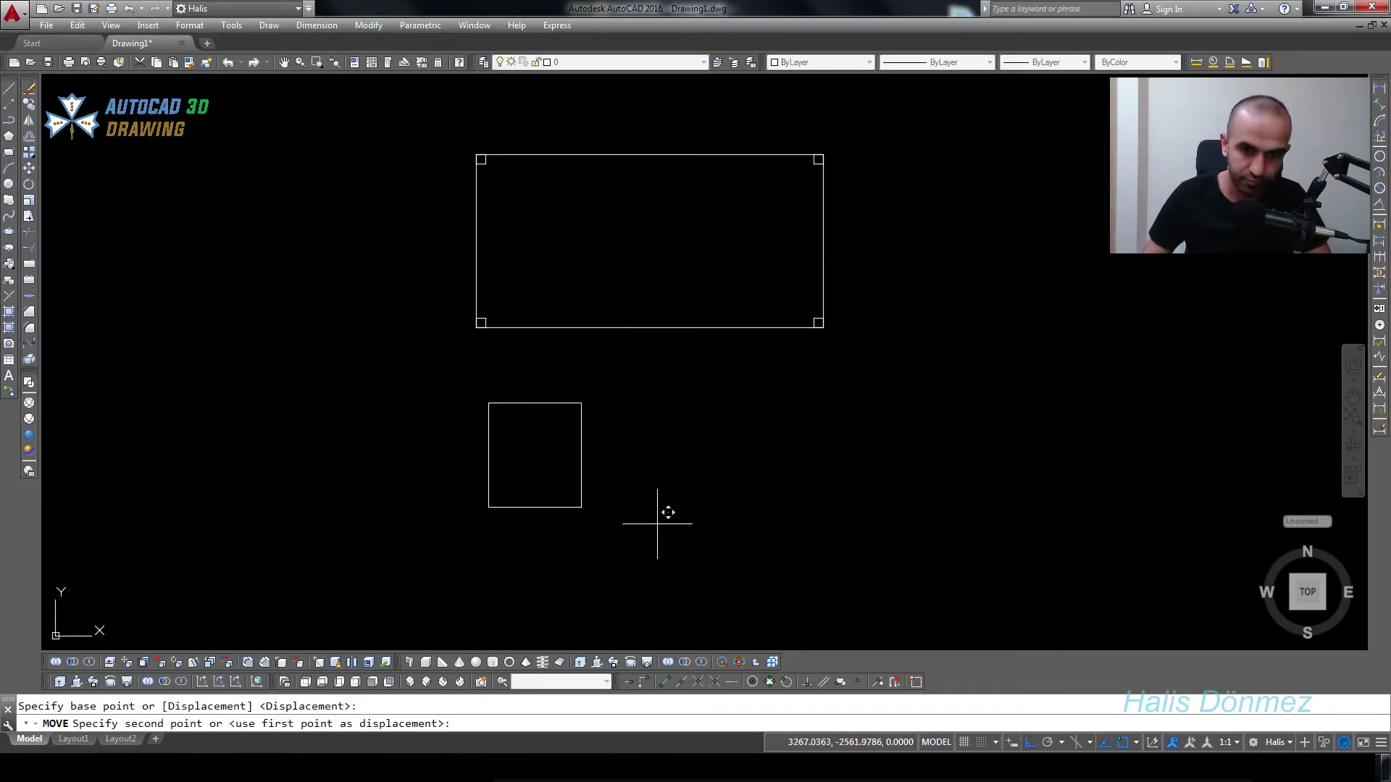
key("Escape")
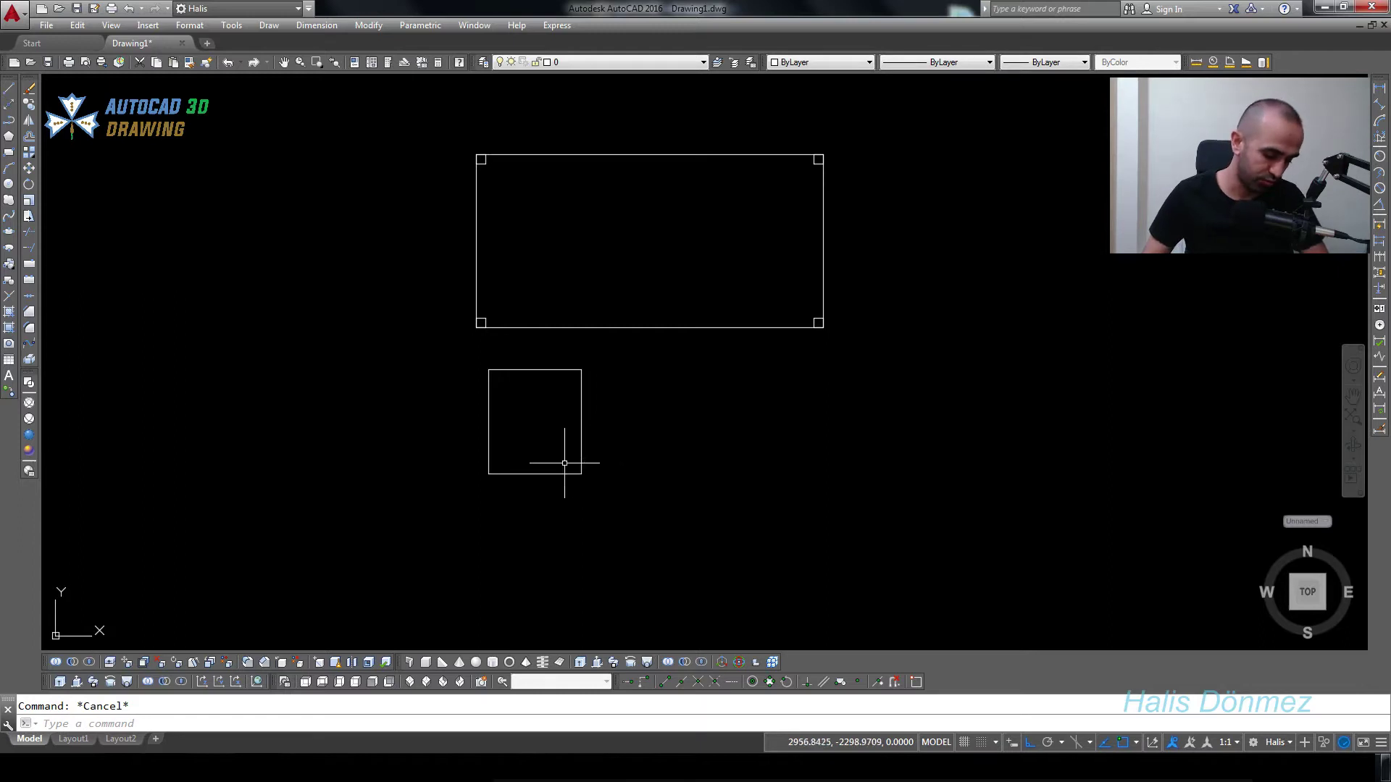
- Copy the tabletop's bottom-left corner square onto the chair's top-left corner
left_click(481, 323)
type("c")
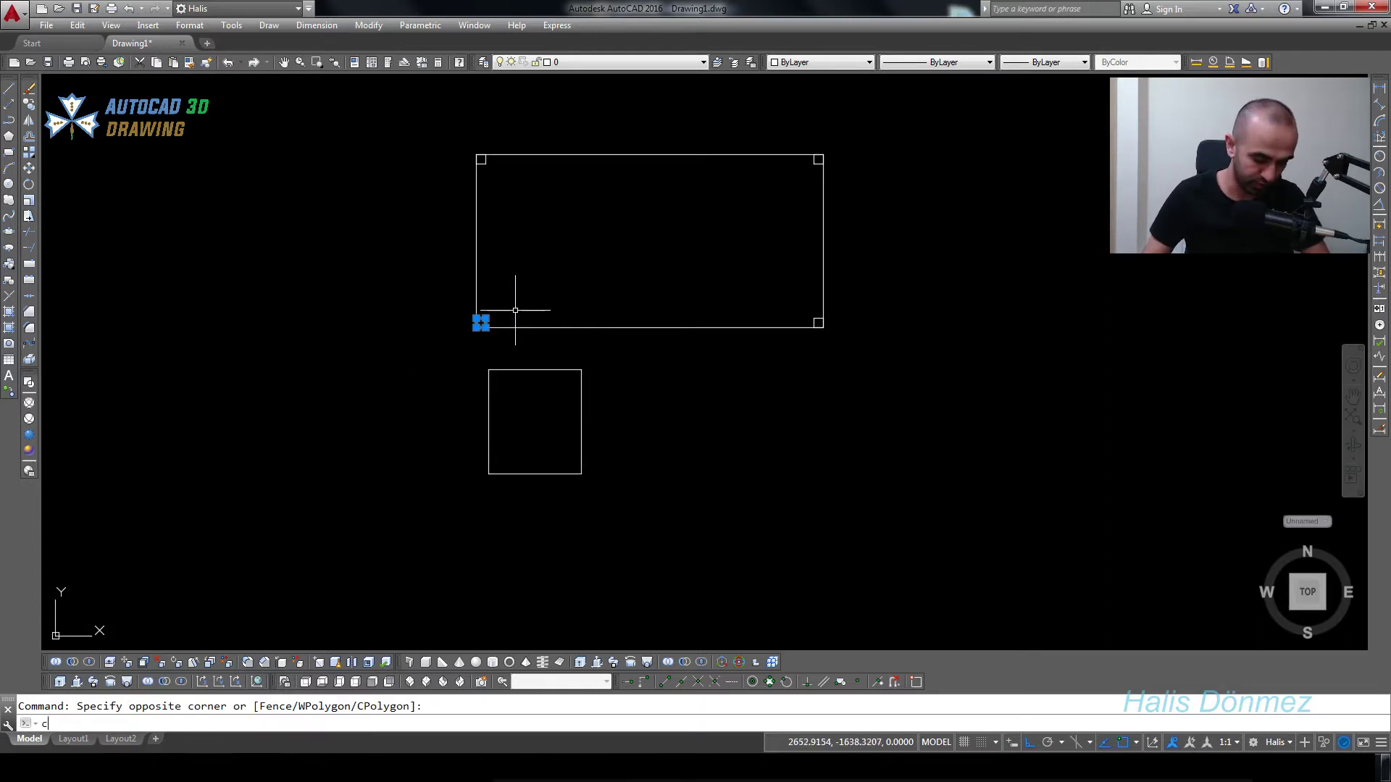
type("o")
key("Return")
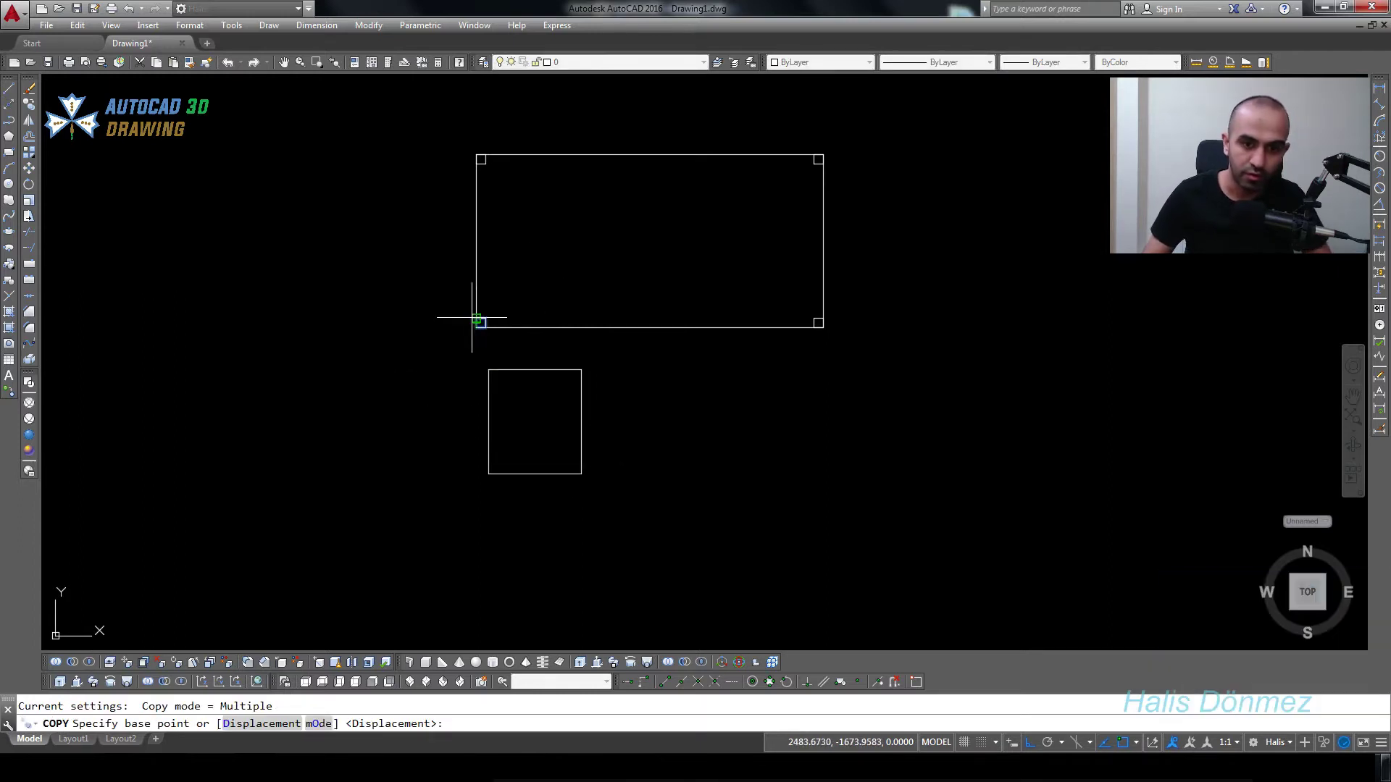
left_click(477, 319)
left_click(488, 370)
key("Escape")
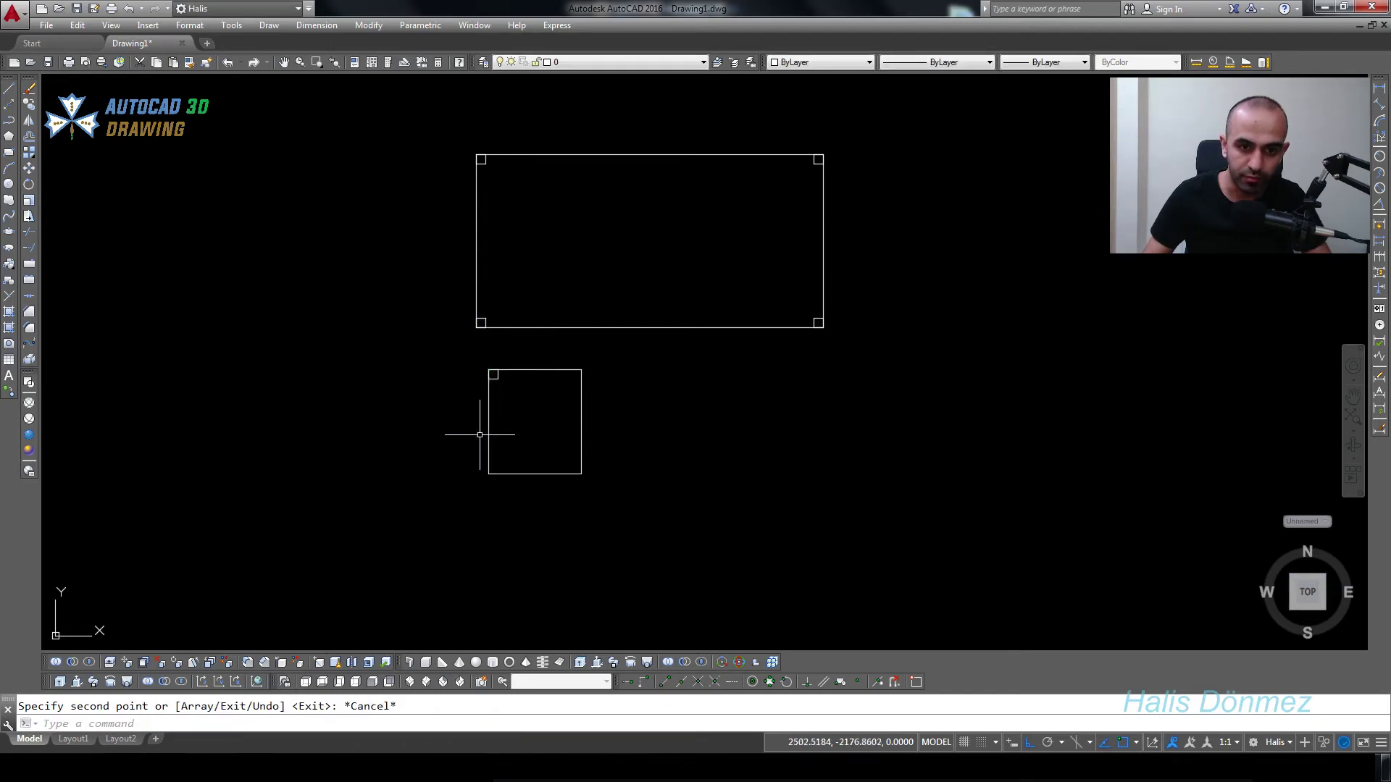
- Mirror the chair's corner square across the top edge midpoint to the other top corner
left_click(561, 345)
left_click(550, 380)
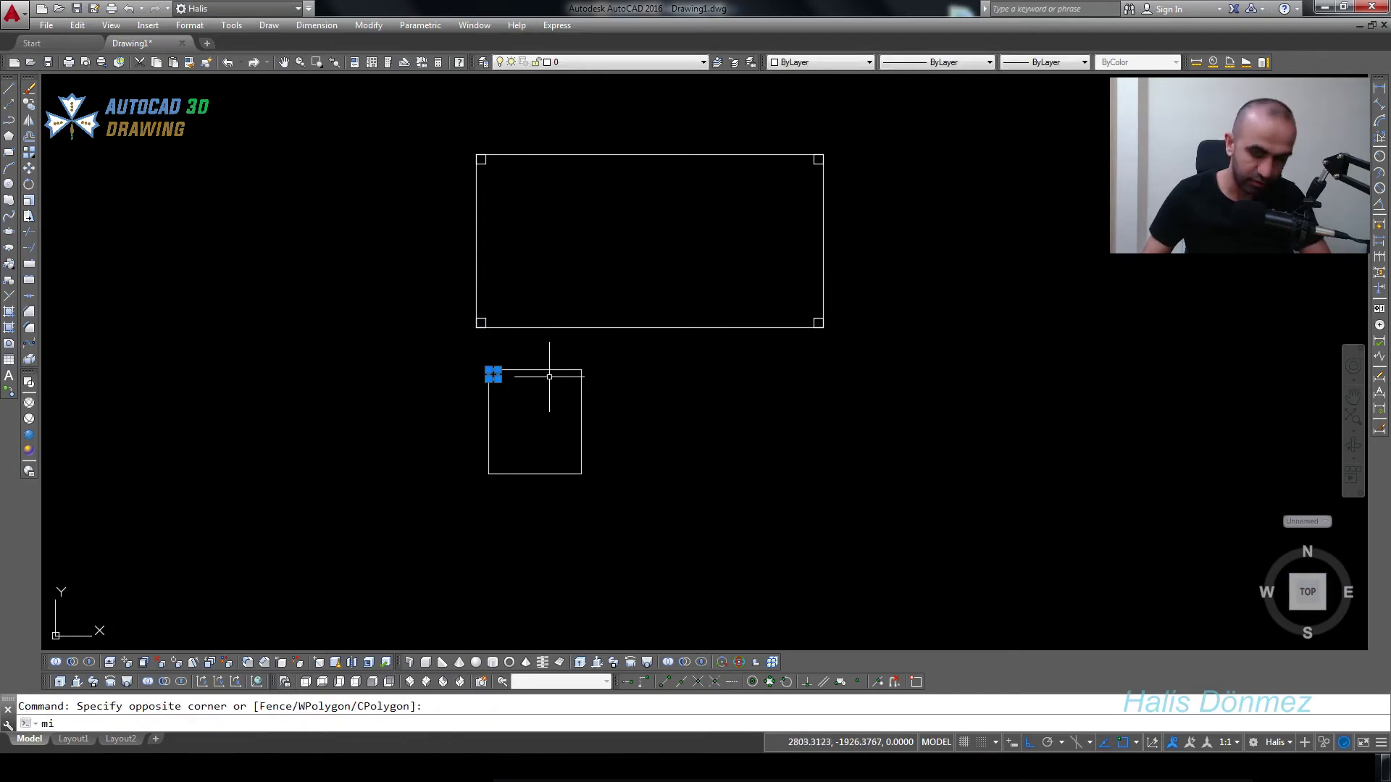
type("mi")
key("Return")
left_click(535, 371)
left_click(549, 507)
key("Return")
- Mirror both top corner squares across the side midpoints to the bottom corners
left_click(441, 432)
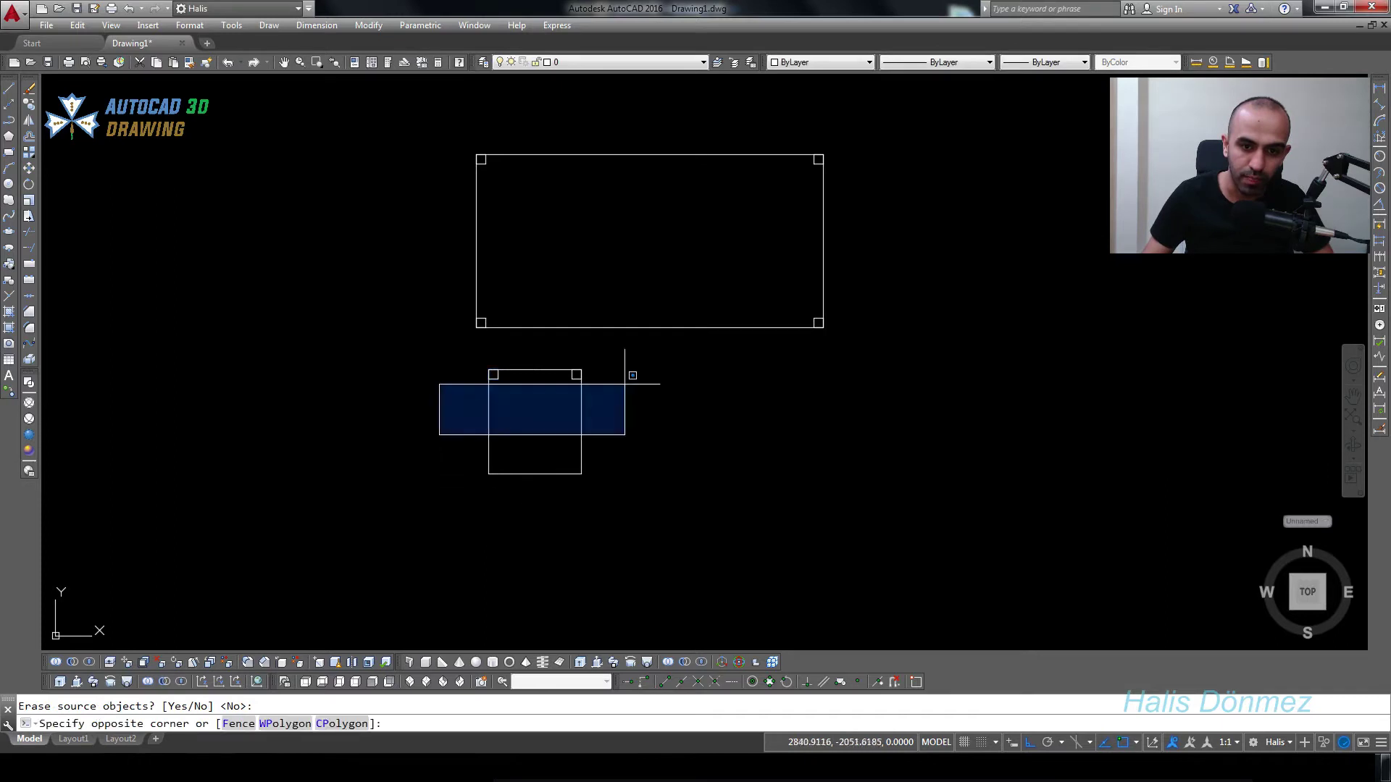
left_click(637, 363)
type("mi")
key("Return")
left_click(488, 420)
left_click(649, 414)
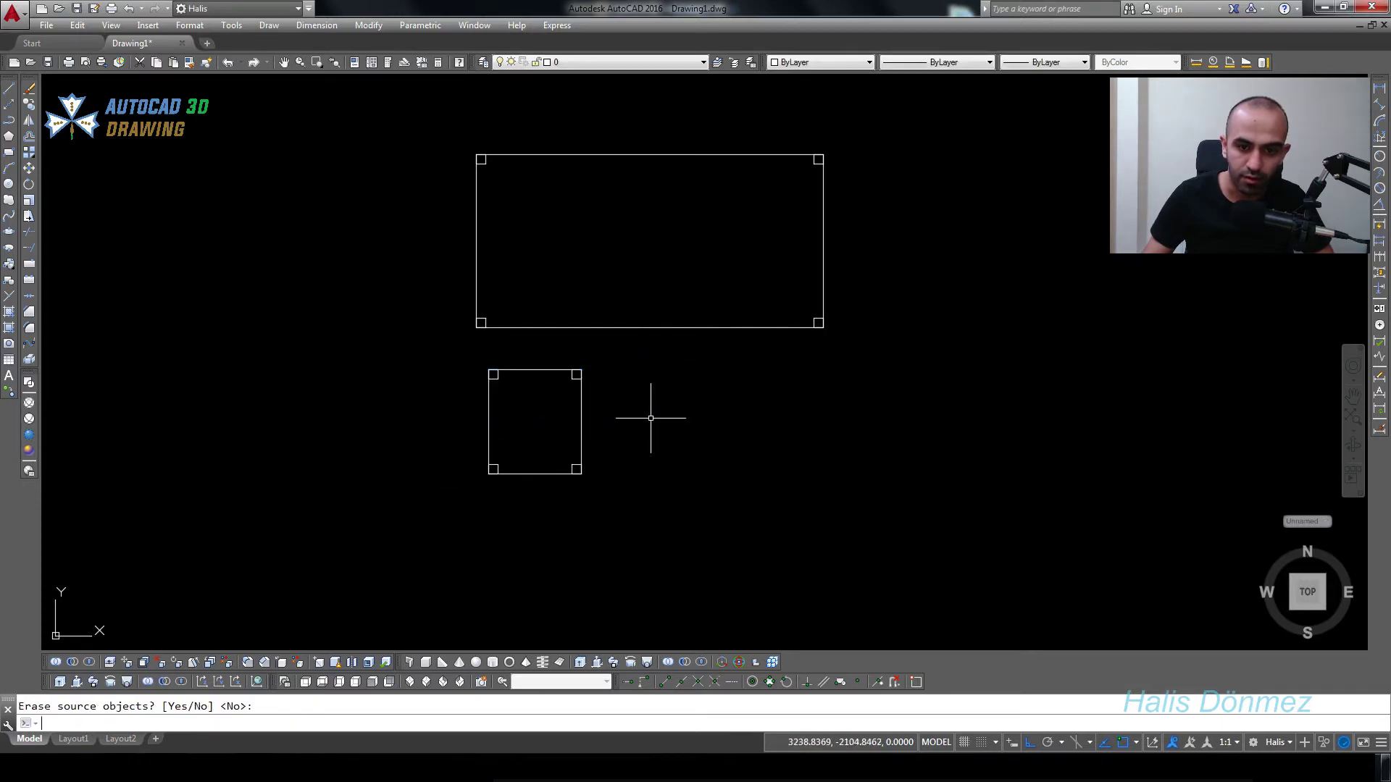
key("Escape")
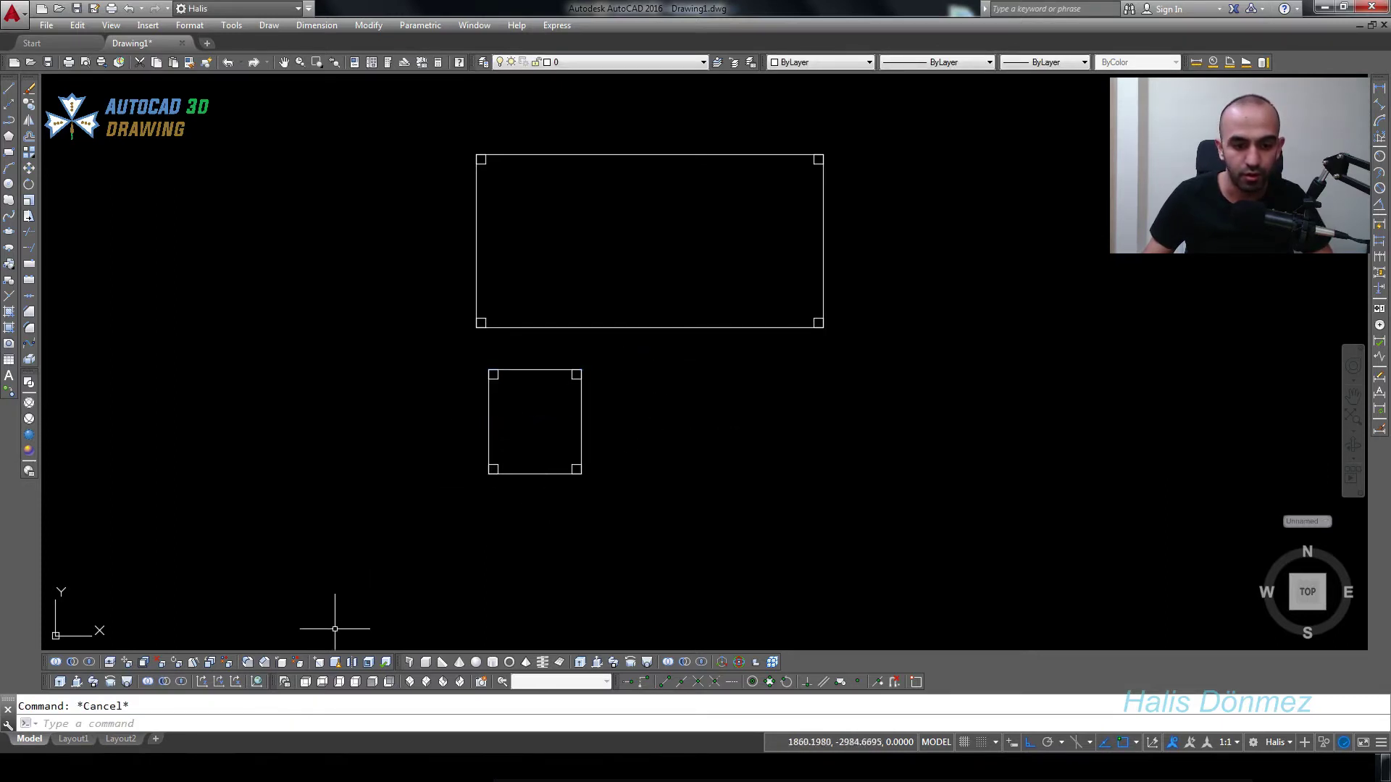
- Switch to SW Isometric view and recentre the drawing
left_click(410, 682)
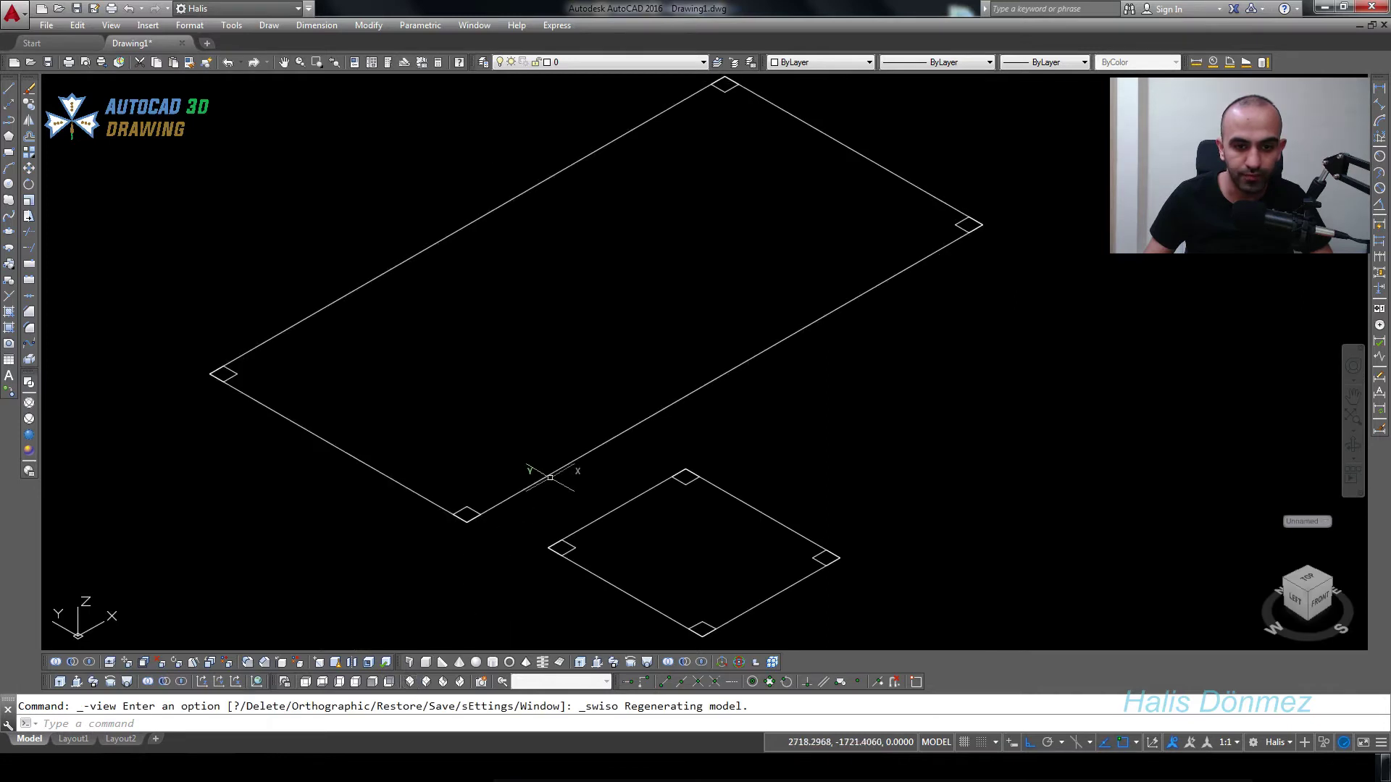
mouse_move(445, 418)
middle_mouse_down()
mouse_move(504, 429)
mouse_move(498, 415)
middle_mouse_up()
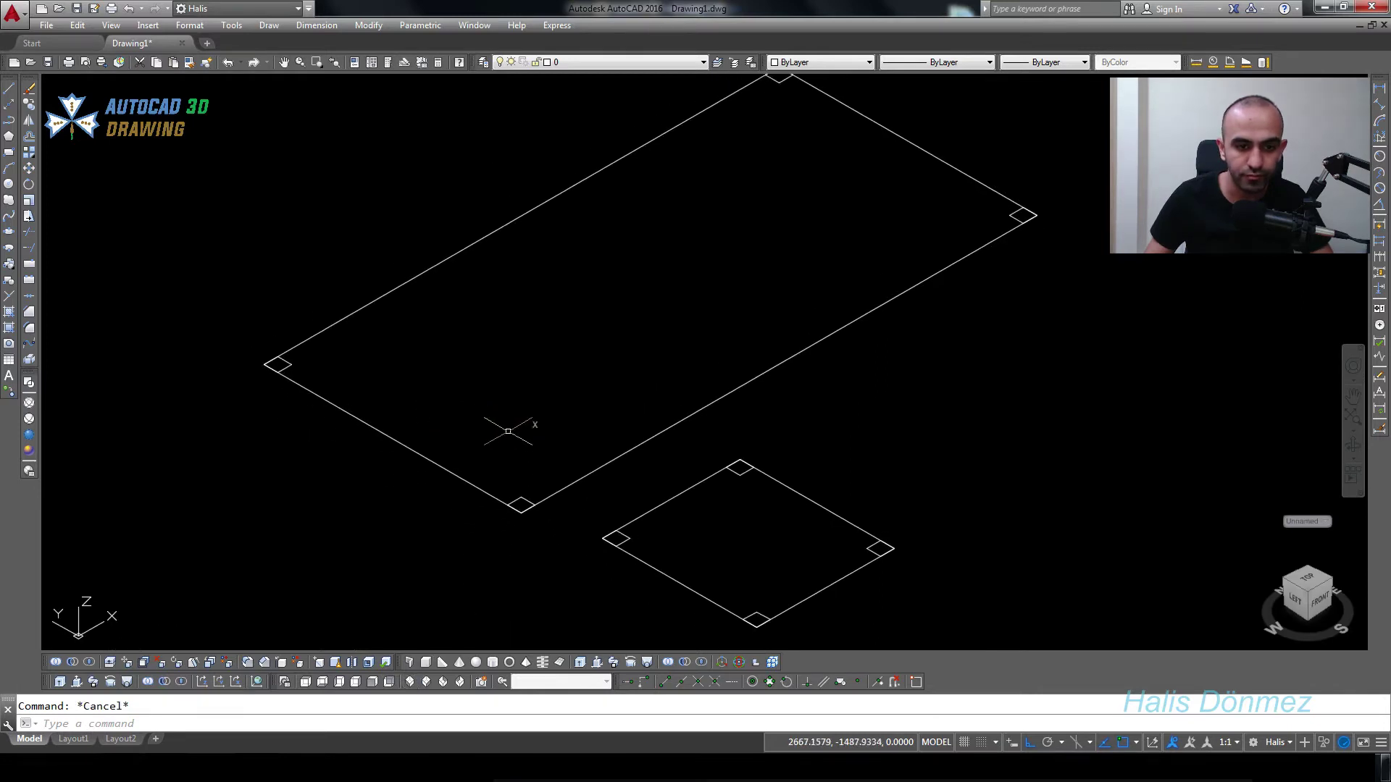
middle_click_drag(217, 383, 275, 391)
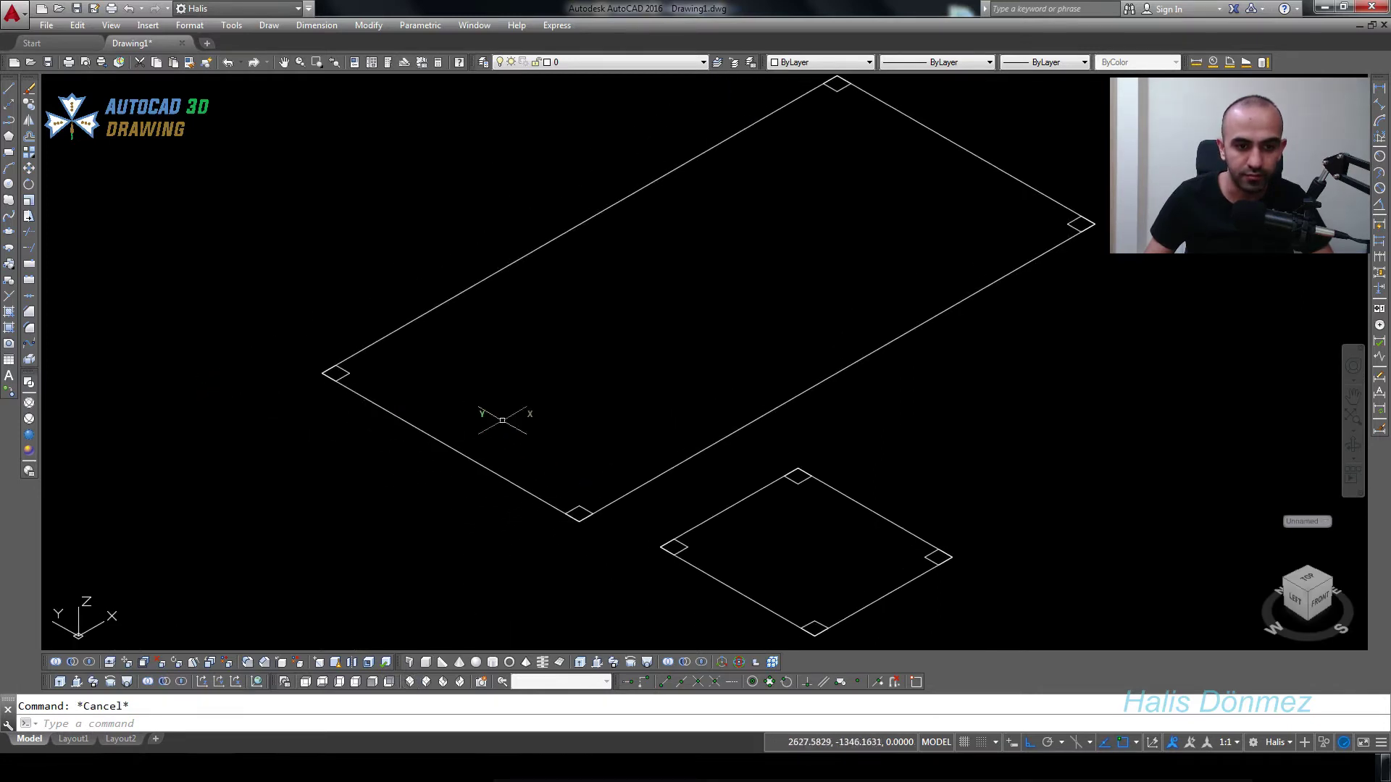
middle_click_drag(559, 429, 516, 430)
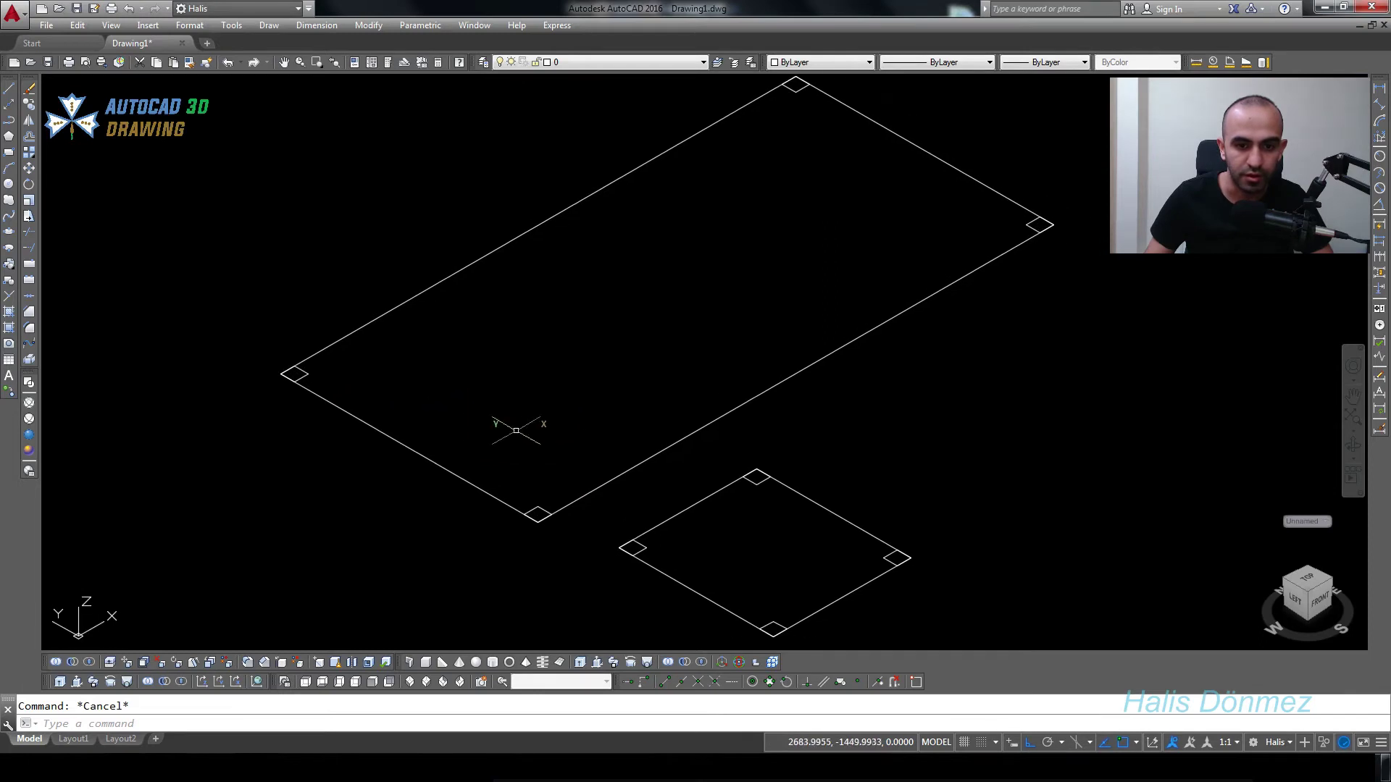
- Extrude the four table corner squares 800 units into legs and select the tabletop outline
left_click(157, 524)
left_click(652, 262)
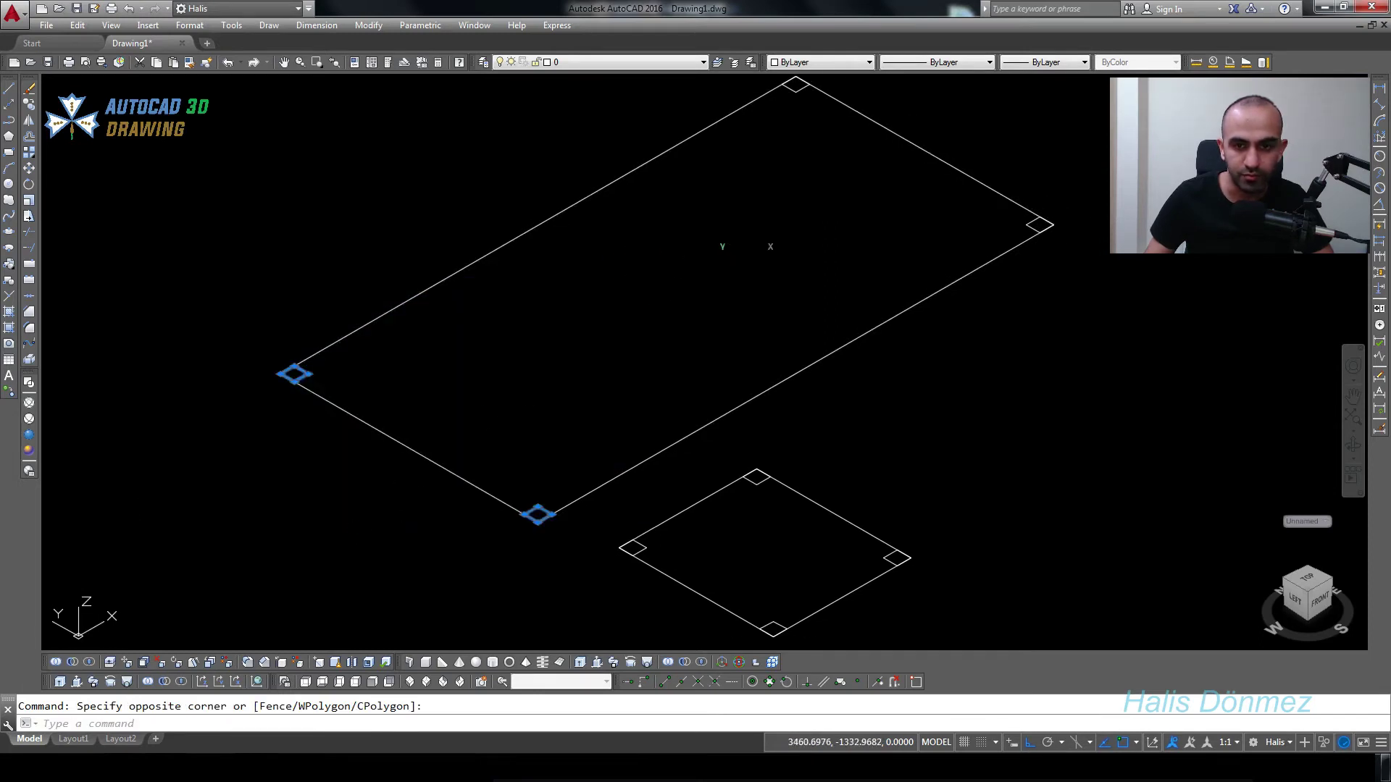
left_click(742, 253)
middle_click_drag(1158, 92, 972, 335)
left_click(1064, 210)
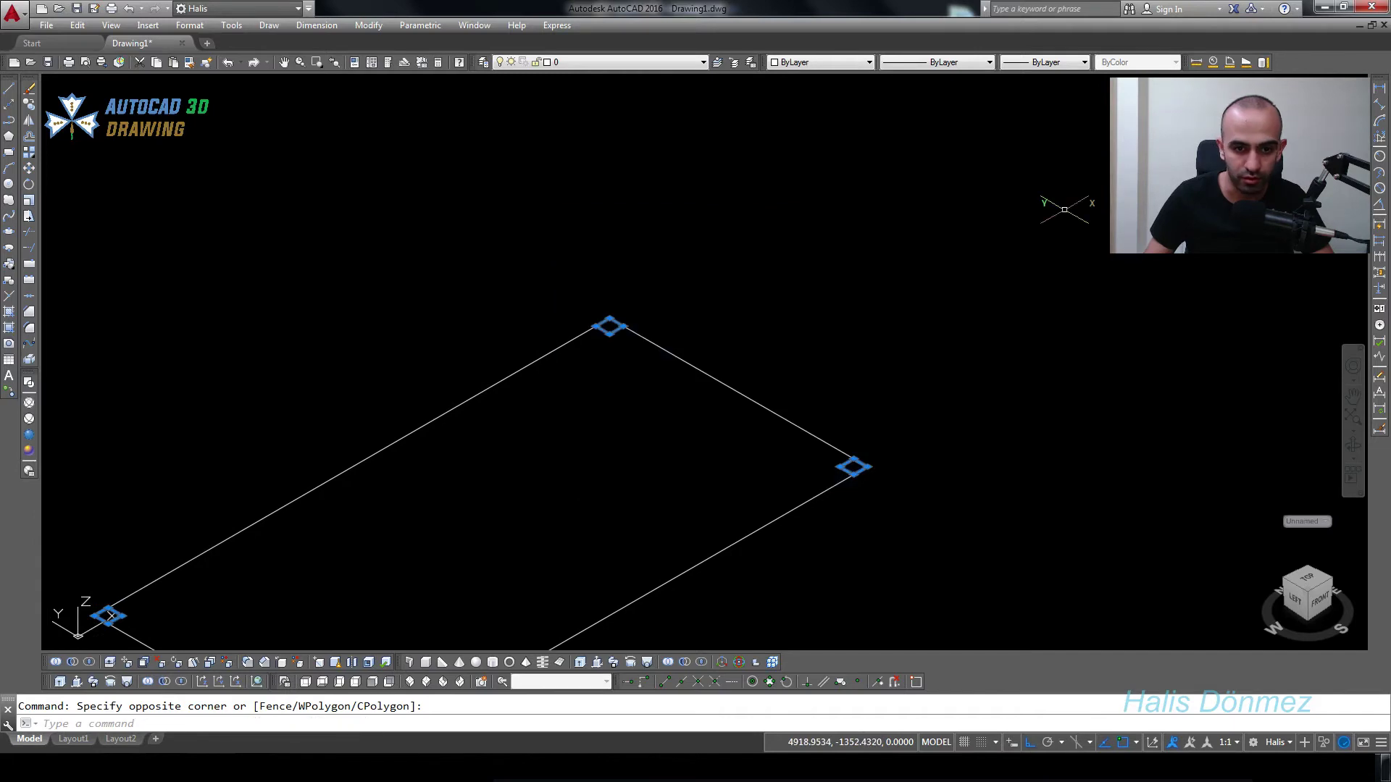
type("EXt")
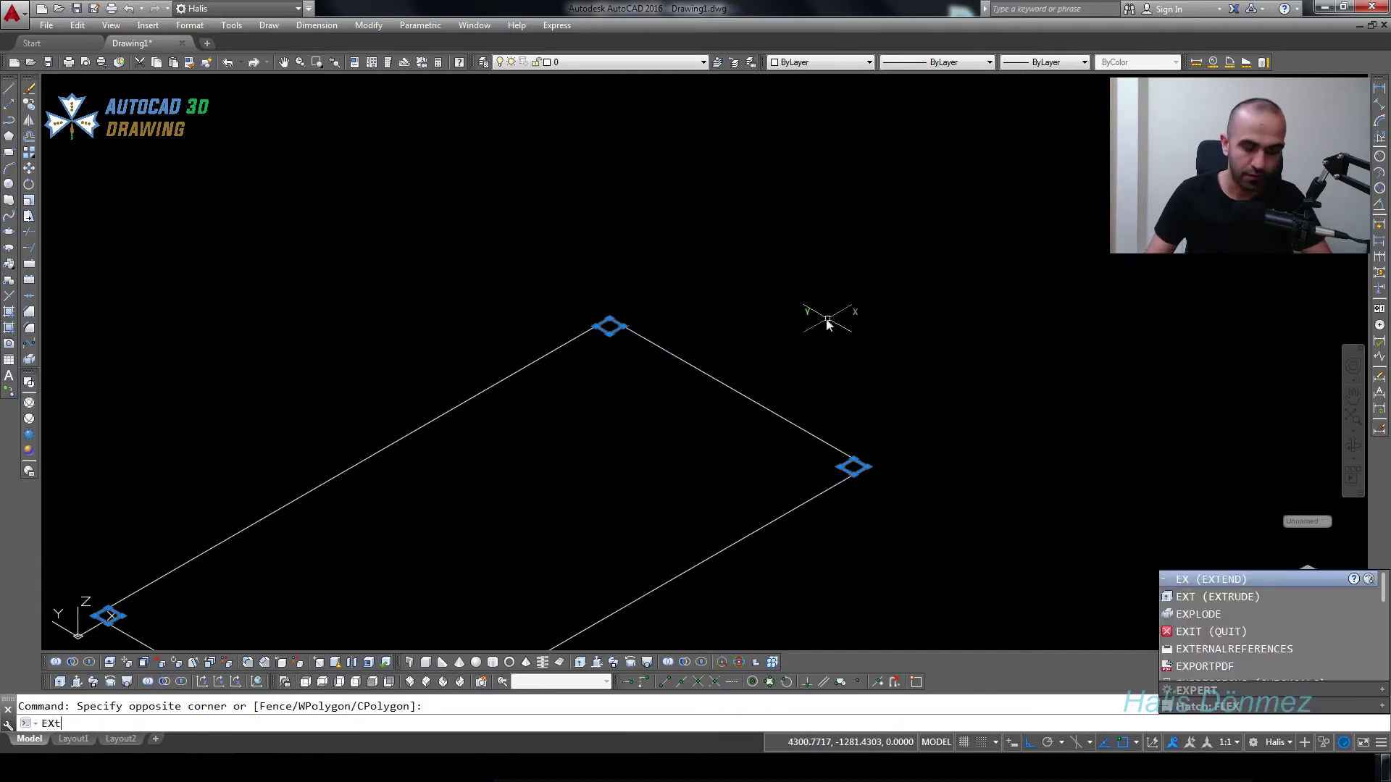
key("Return")
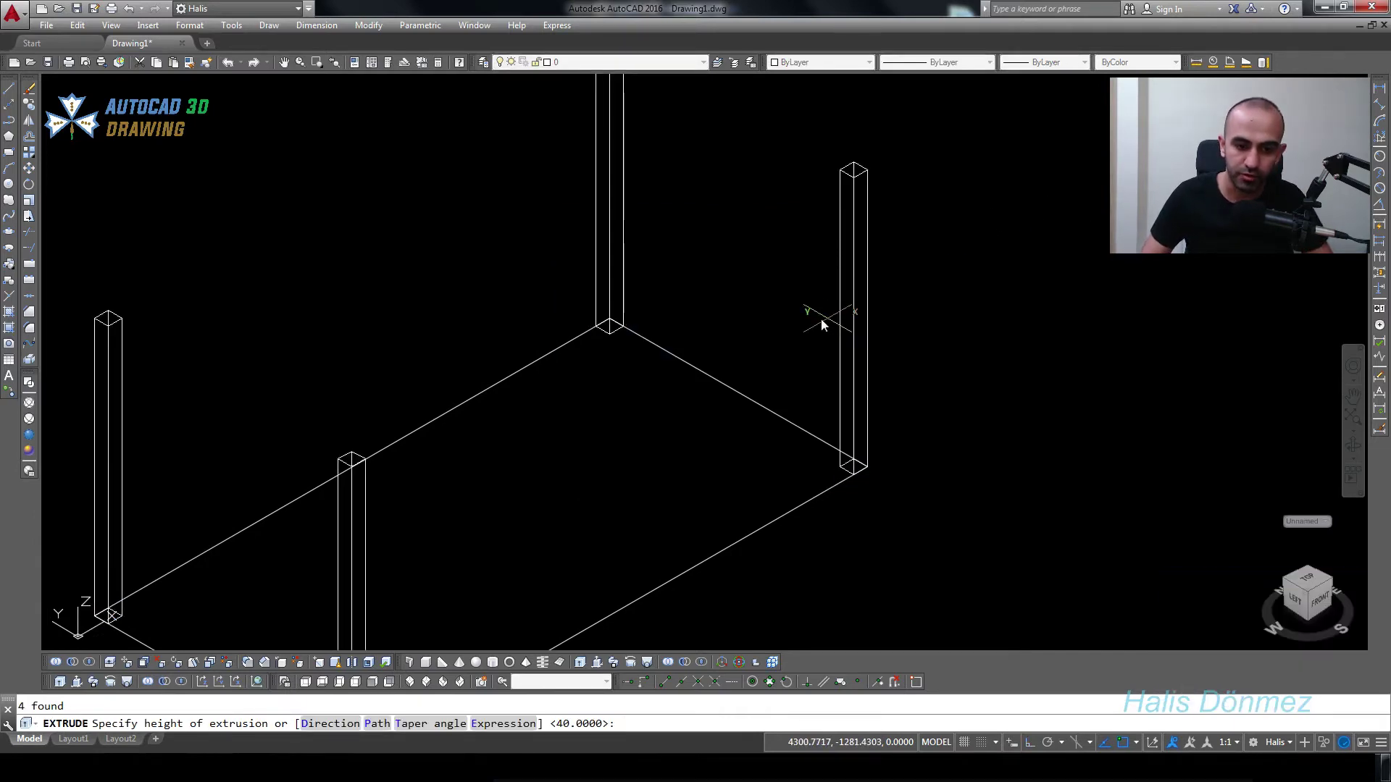
type("800")
key("Return")
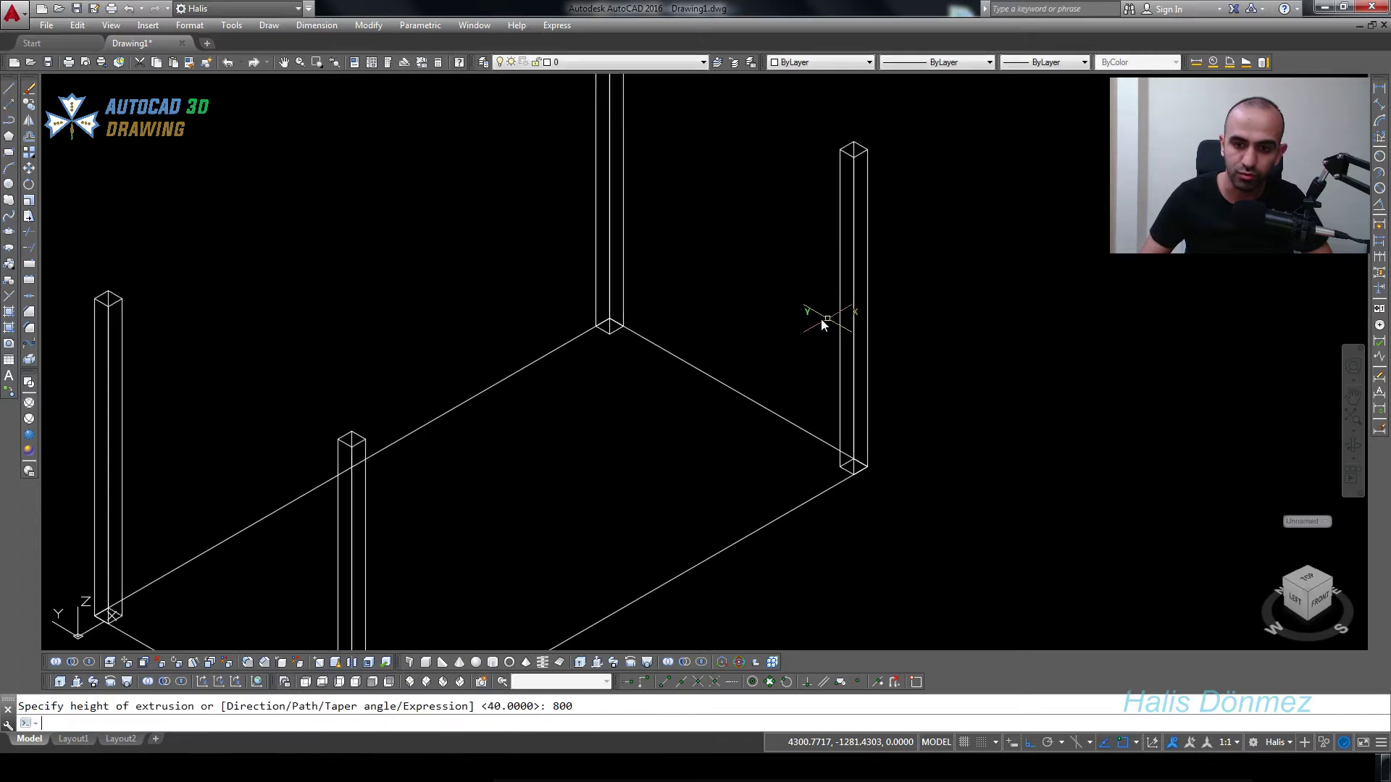
left_click(767, 366)
left_click(719, 440)
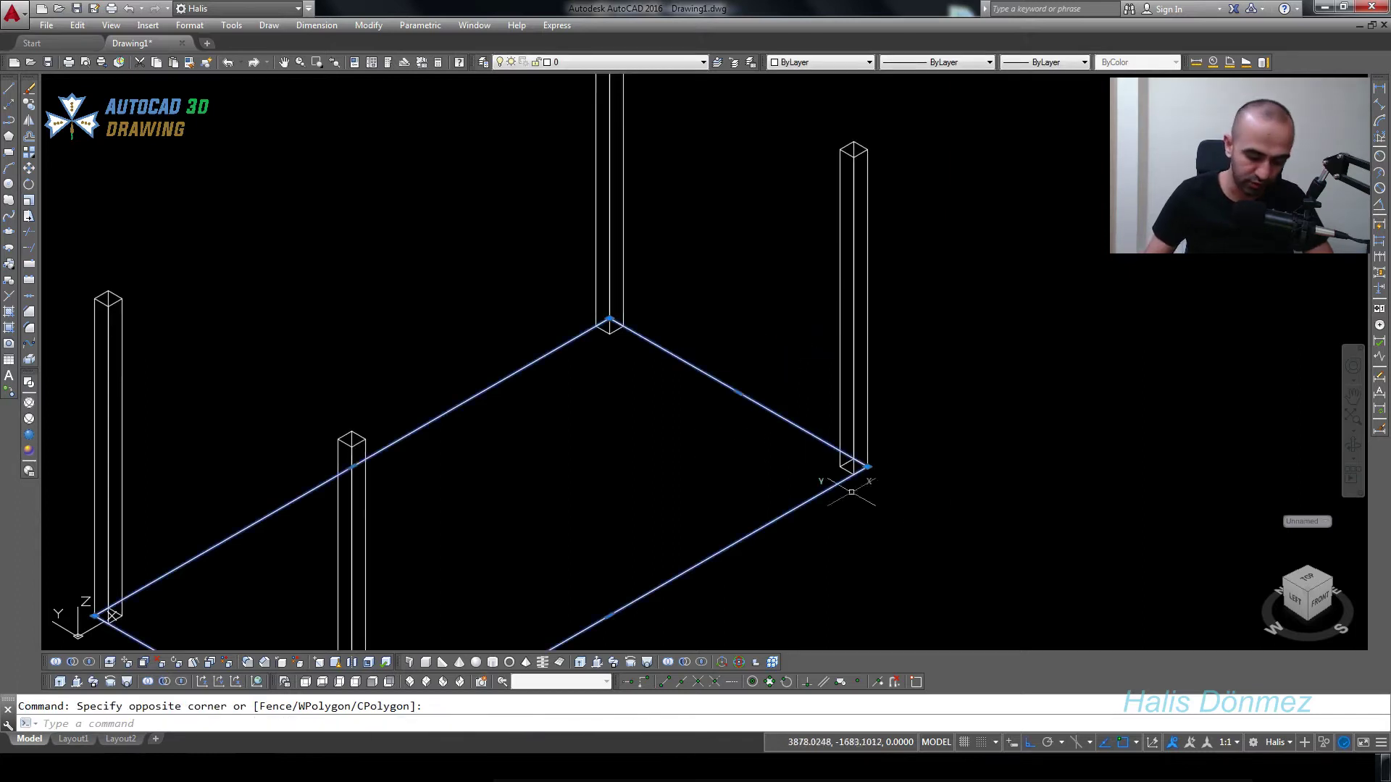
- Move the table outline 800 units up to the top of the legs
type("m")
key("Return")
left_click(956, 512)
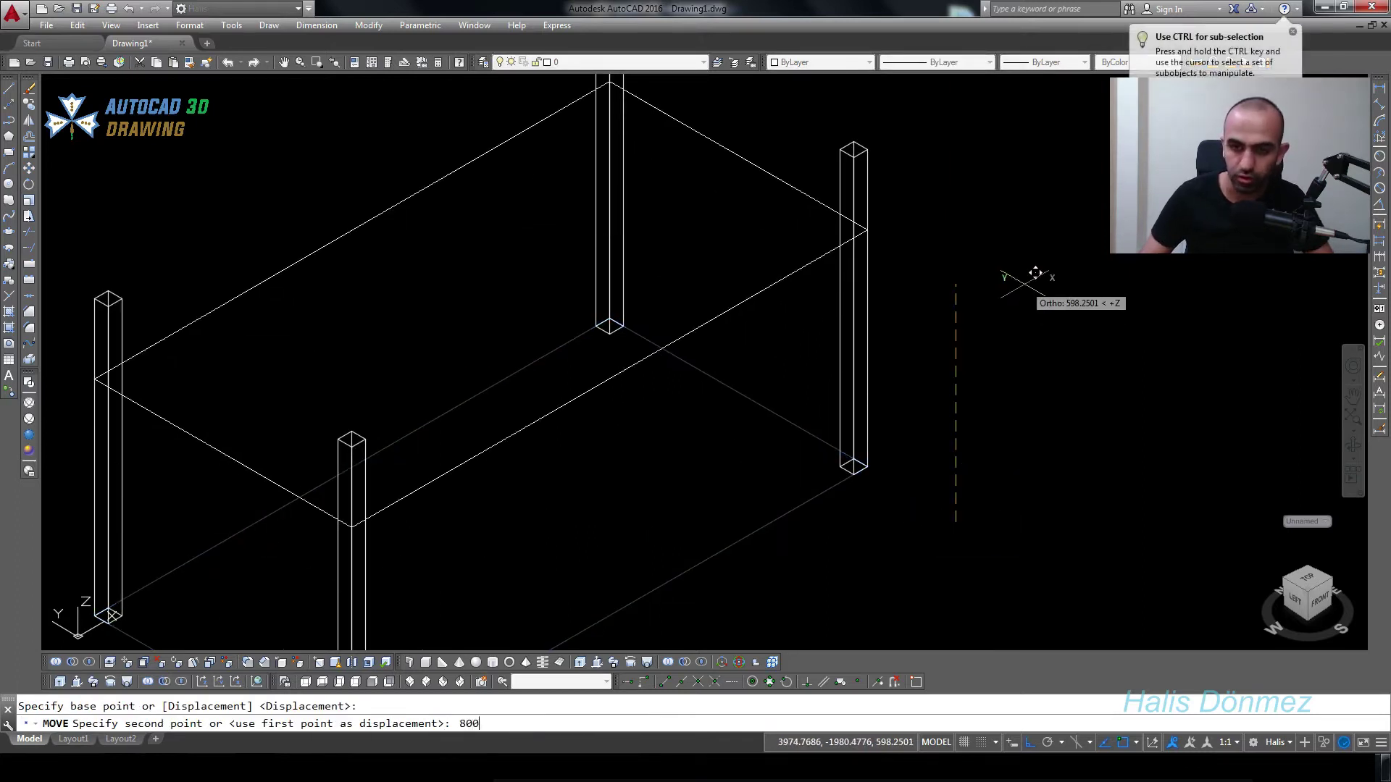
key("Return")
- Extrude the raised outline 40 units into the tabletop slab
type("ex")
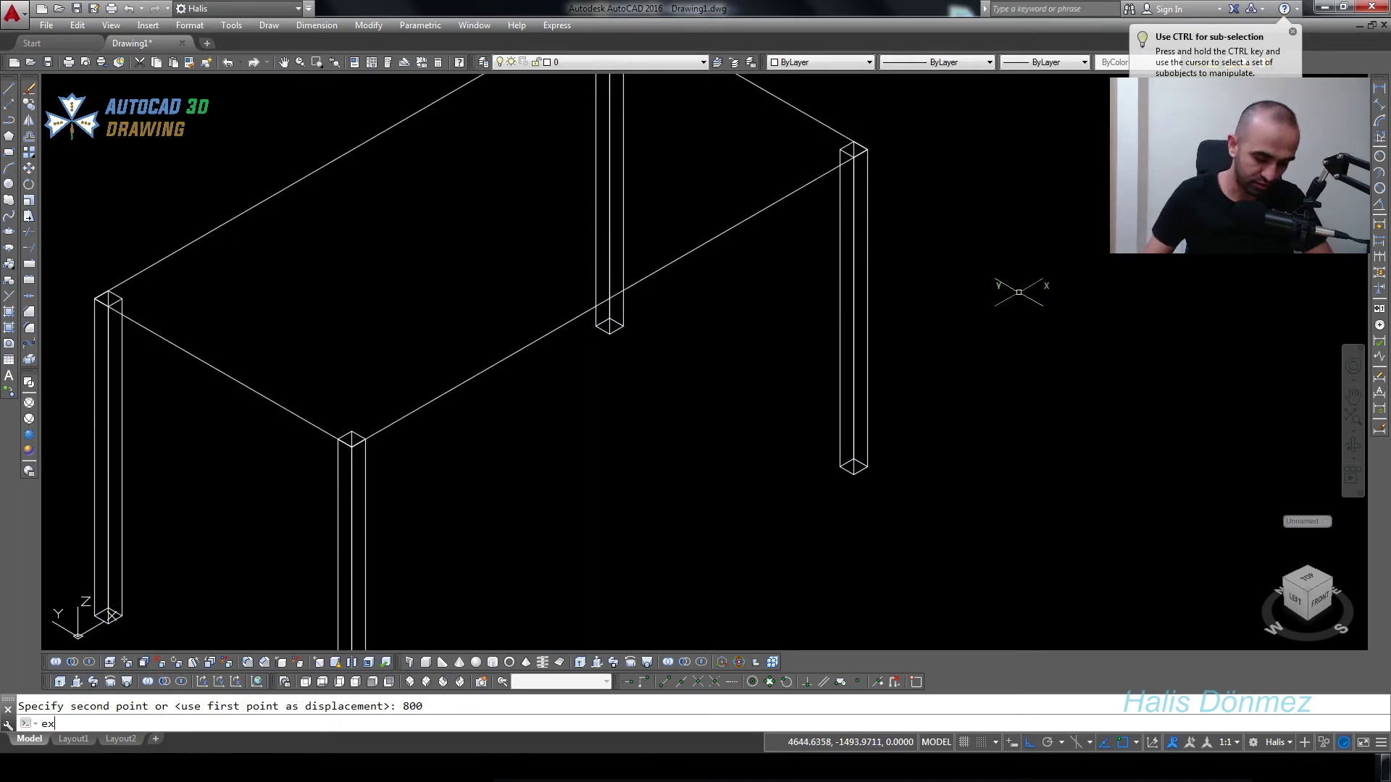
type("t")
key("Return")
left_click(905, 250)
left_click(768, 217)
key("Return")
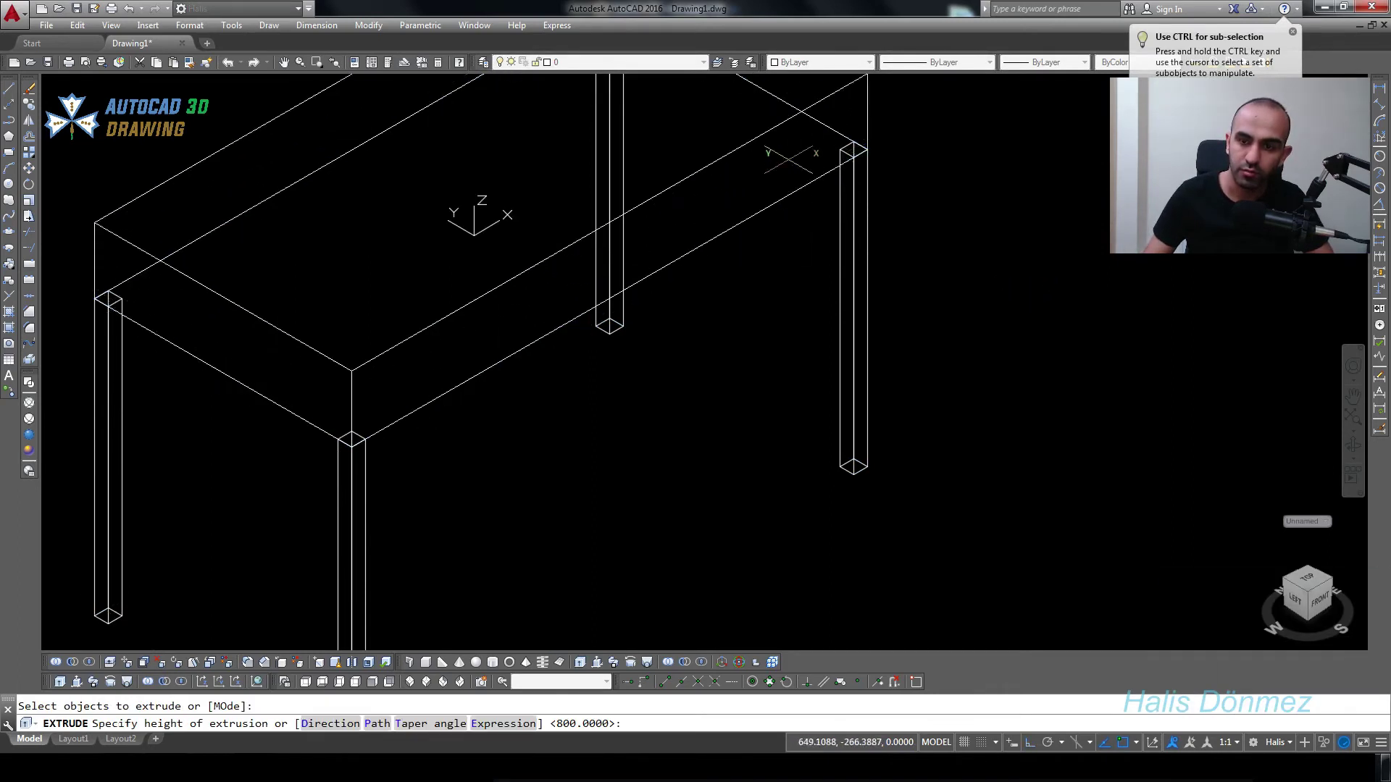
type("40")
key("Return")
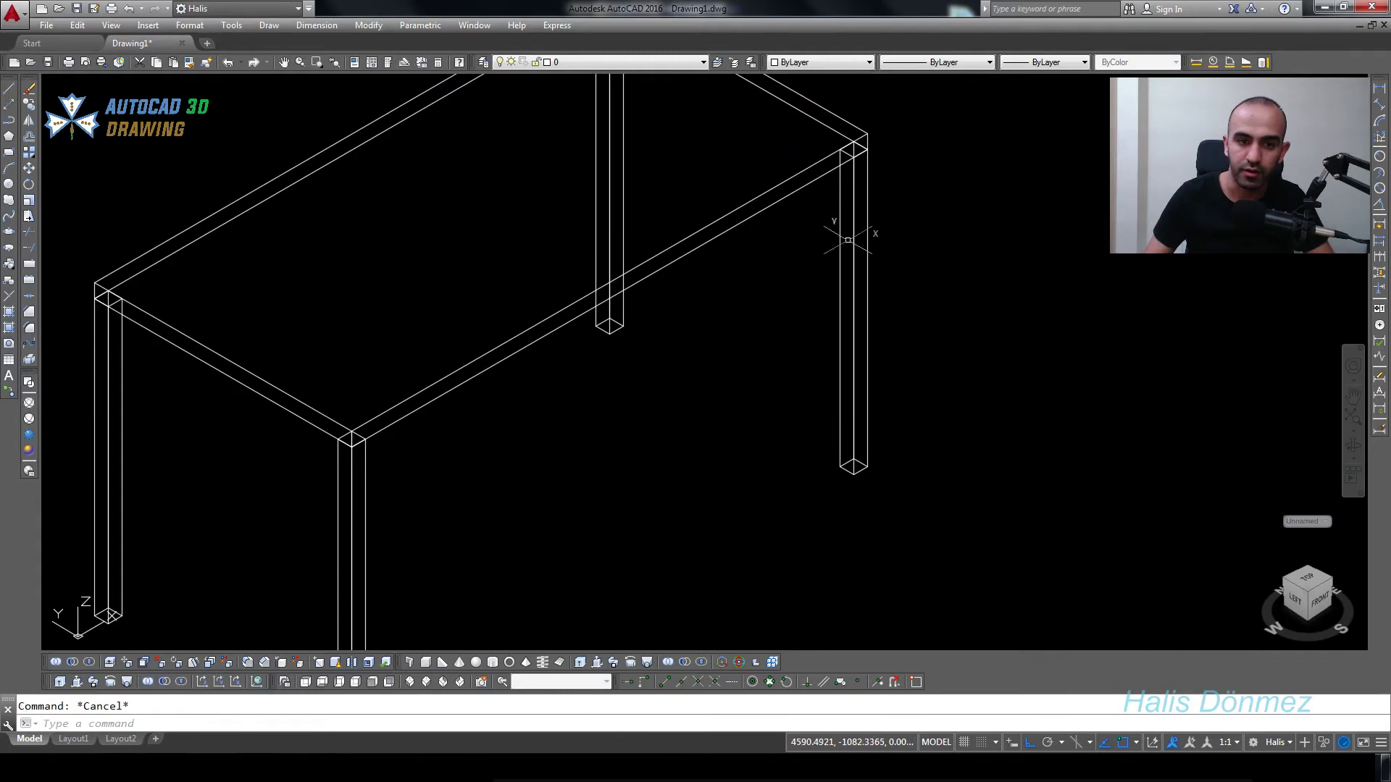
- Zoom to extents and reposition the view around the table
type("z")
key("Return")
type("e")
key("Return")
scroll(723, 336, "up", 2)
middle_click_drag(723, 336, 529, 253)
- Zoom toward the chair square and start an extrusion on it, then cancel
key("Escape")
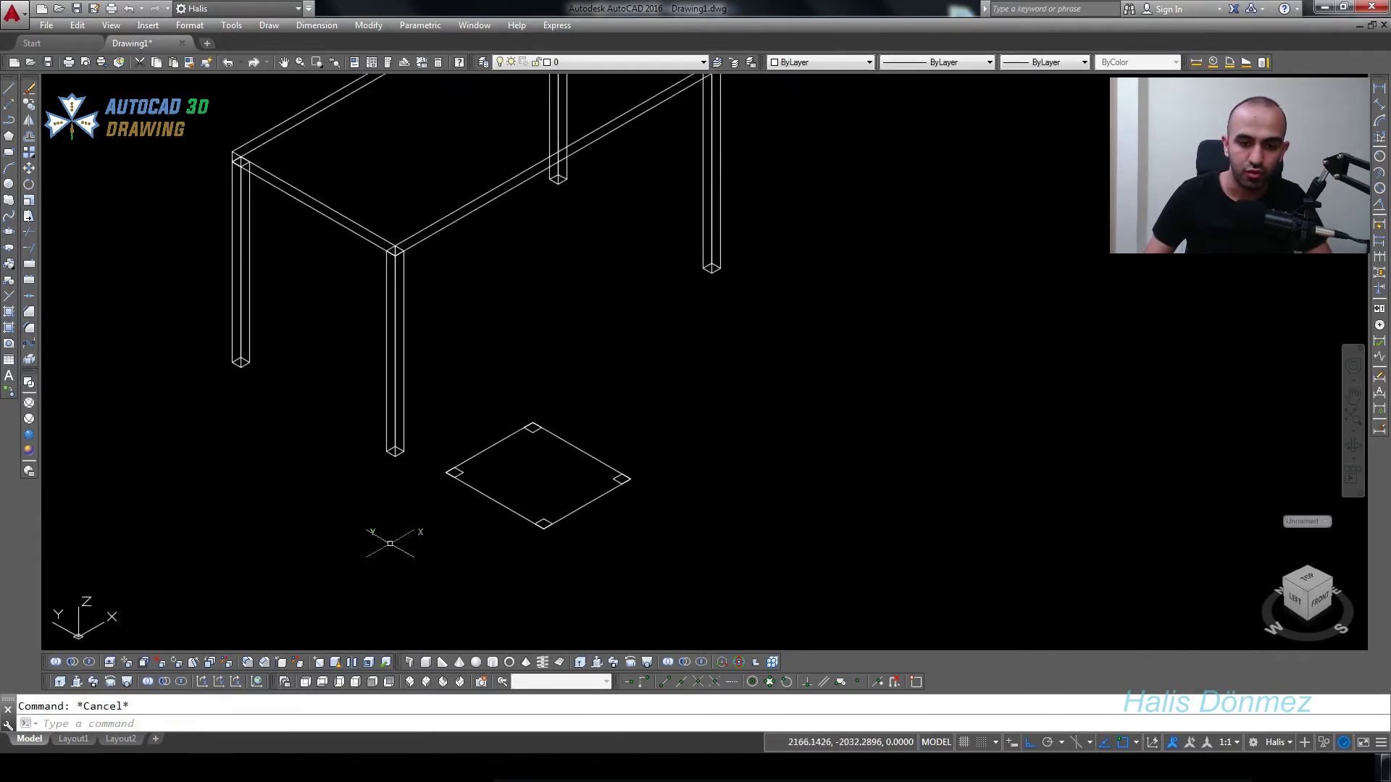
scroll(450, 539, "up", 2)
left_click(354, 541)
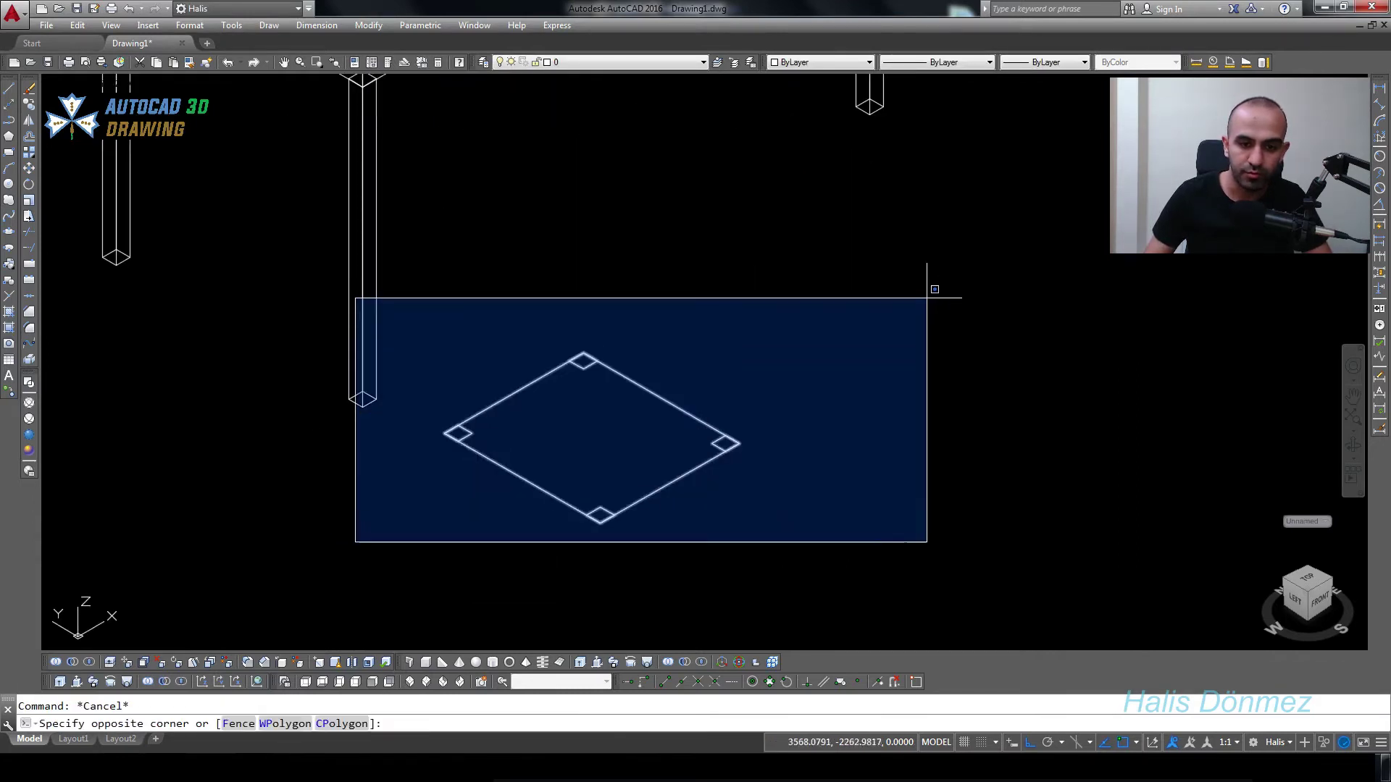
key("Escape")
type("ex")
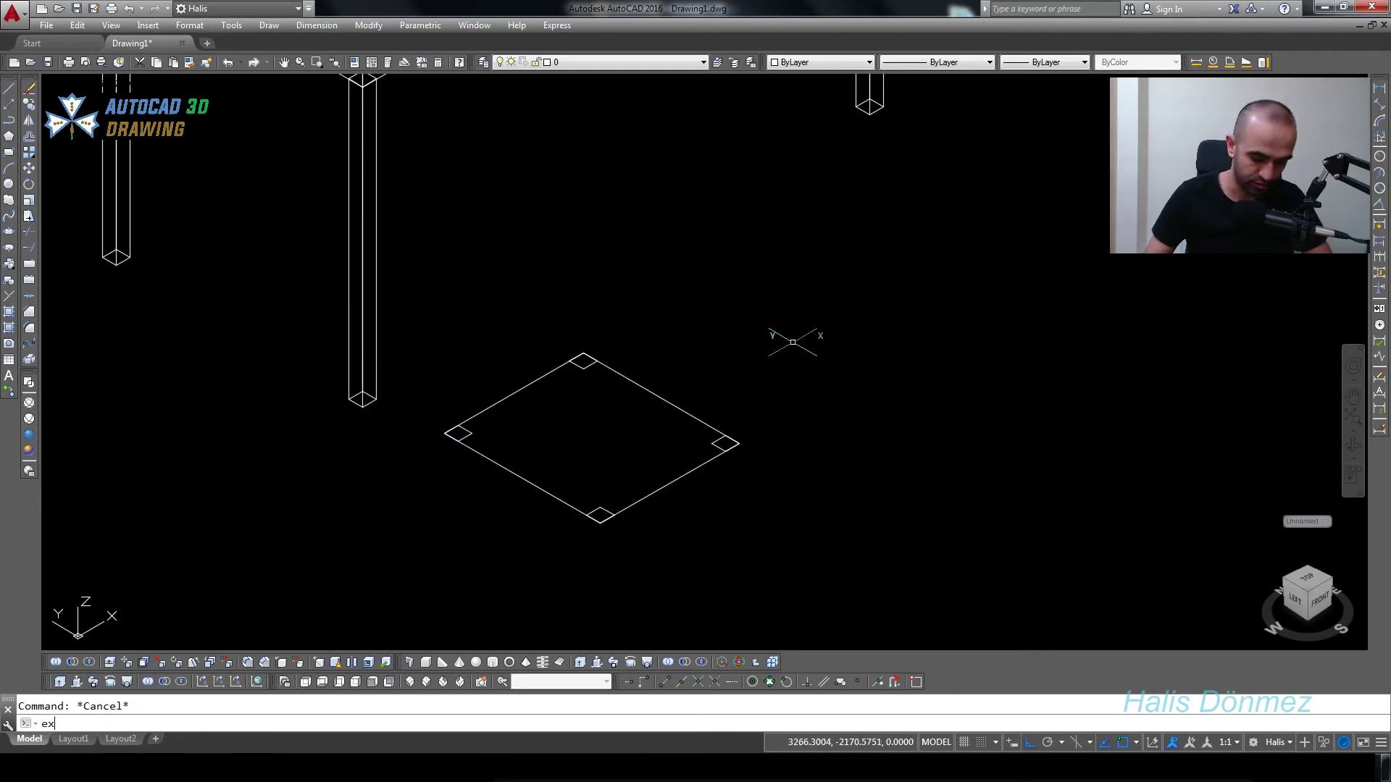
key("Return")
left_click(411, 547)
left_click(904, 272)
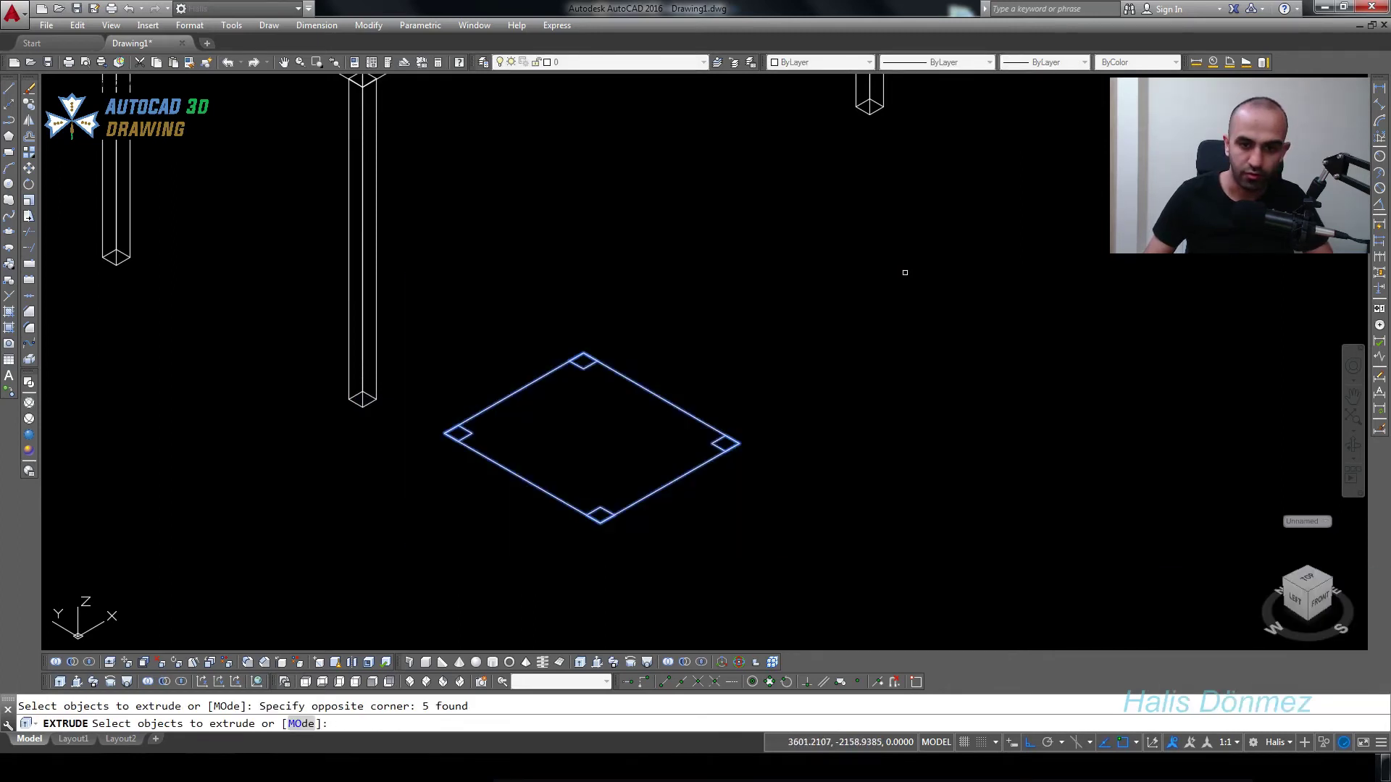
key("Escape")
- Copy the chair's right and bottom corner squares in place
left_click(559, 543)
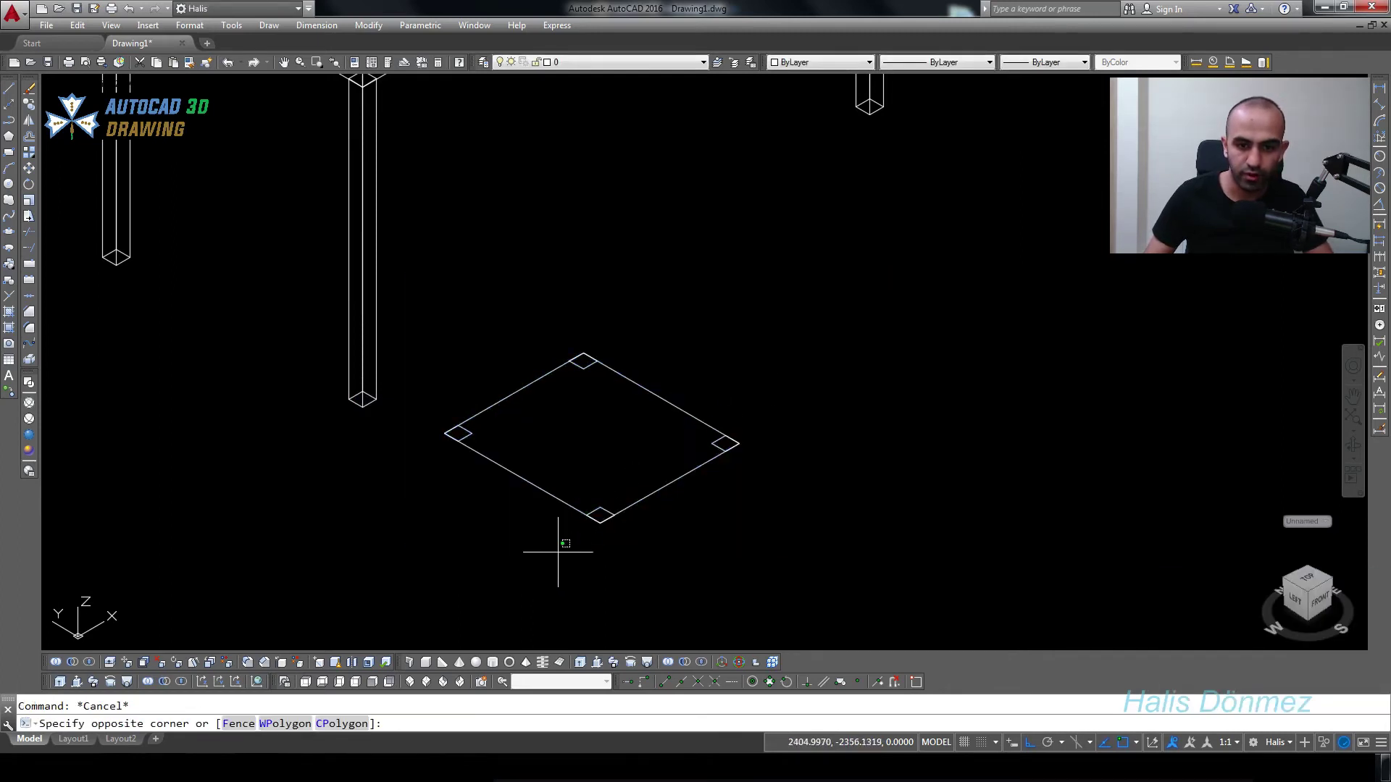
left_click(892, 375)
type("co")
key("Return")
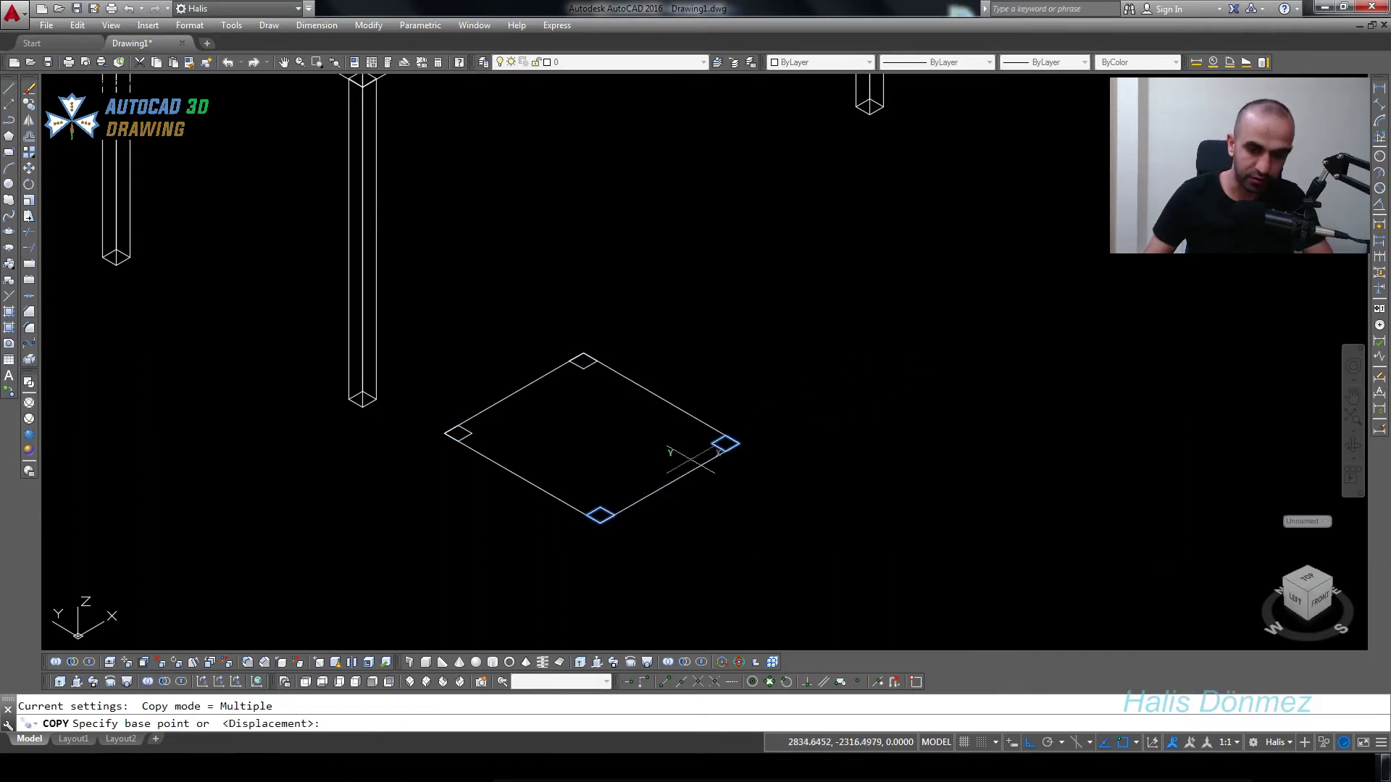
left_click(684, 473)
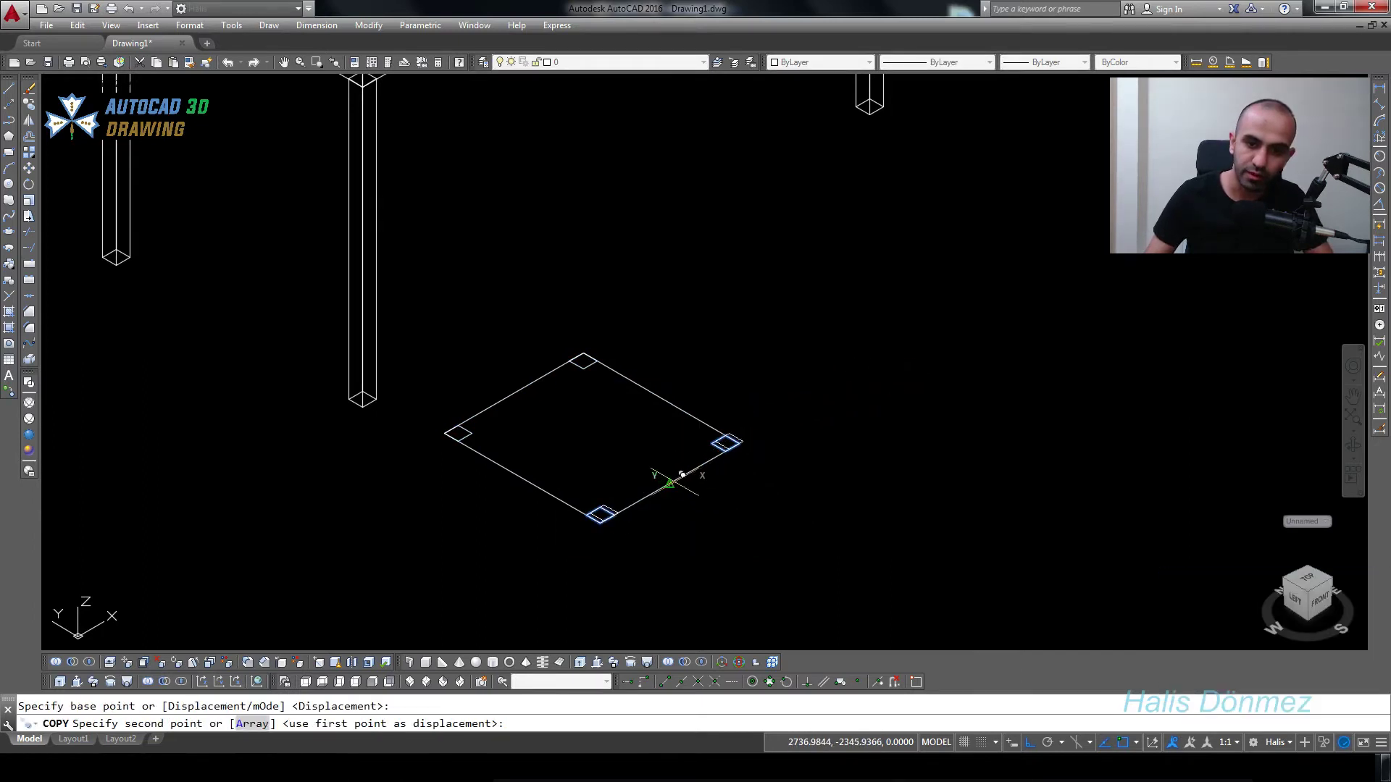
left_click(682, 474)
key("Escape")
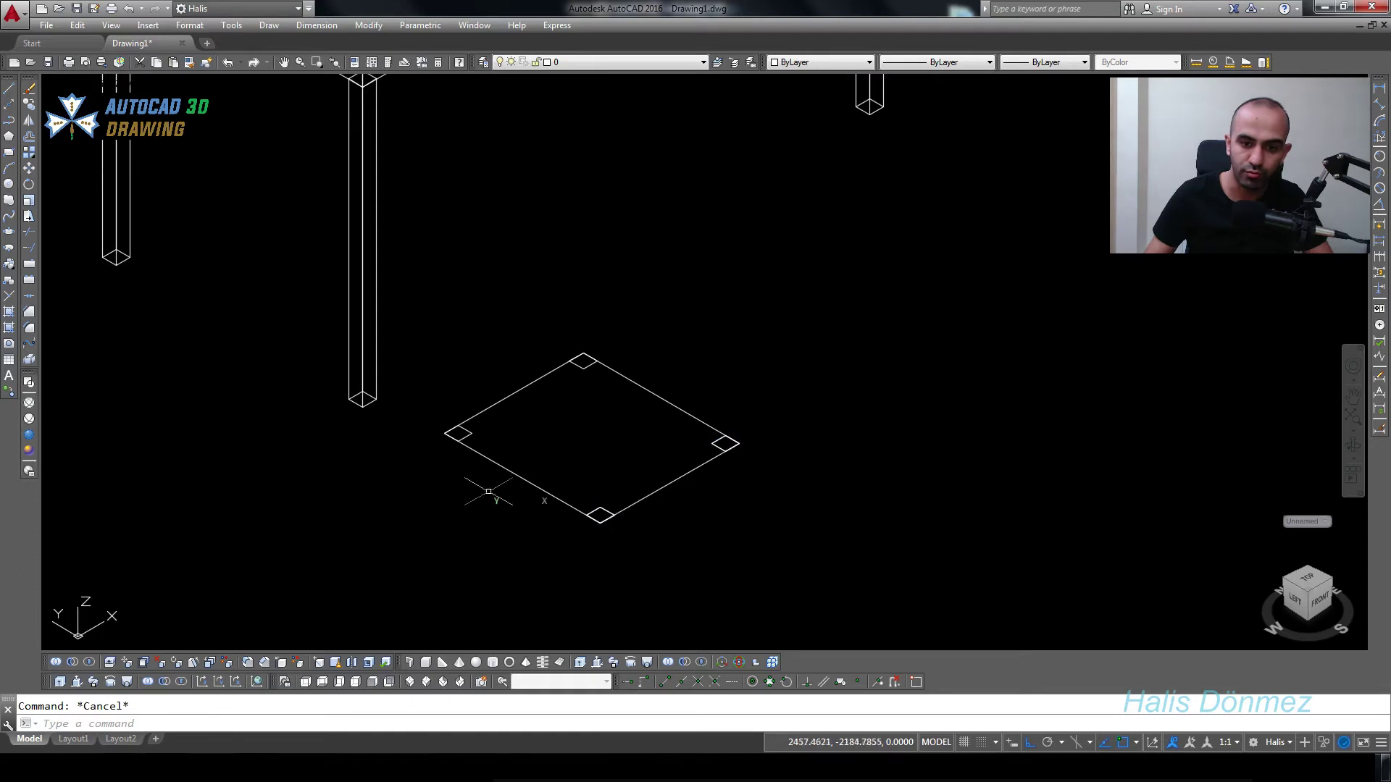
- Extrude the chair's four corner squares 500 units into legs
type("ext")
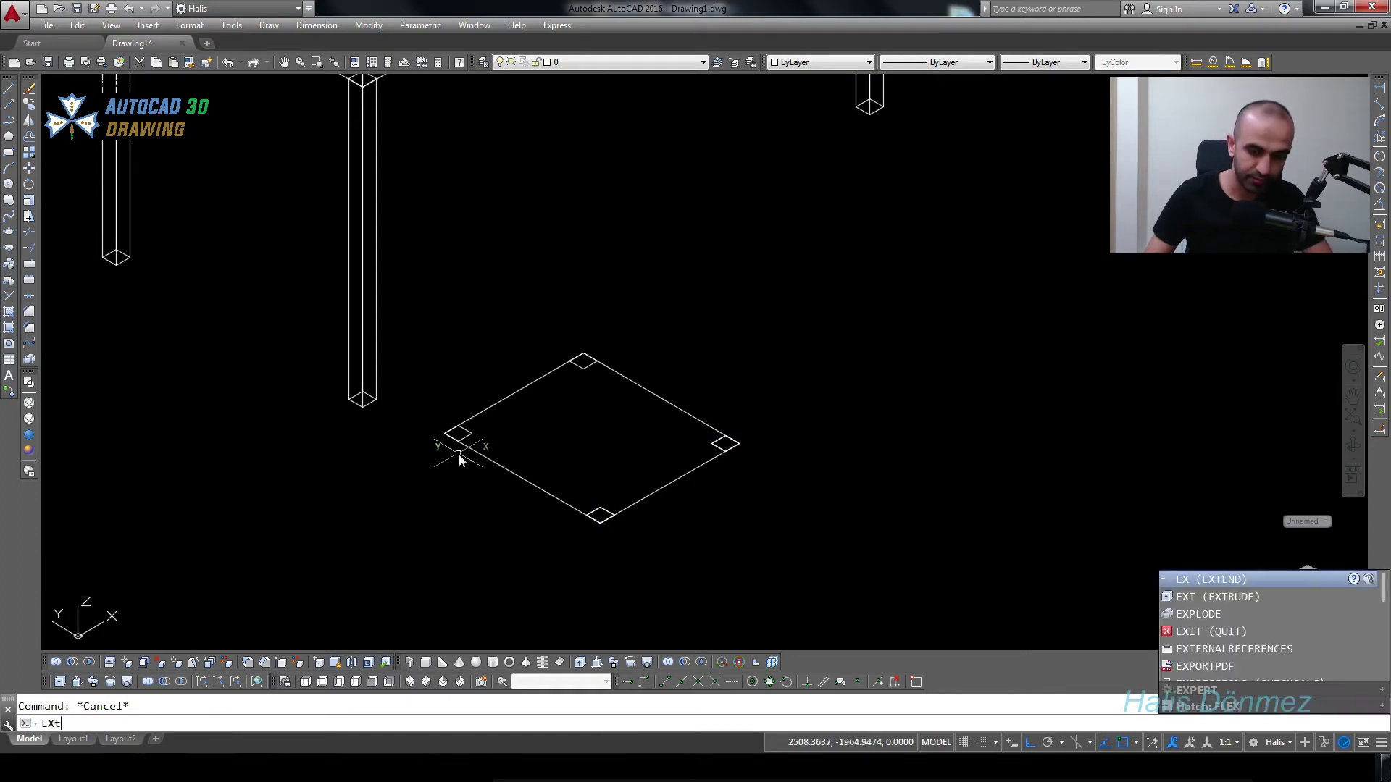
key("Return")
left_click(469, 434)
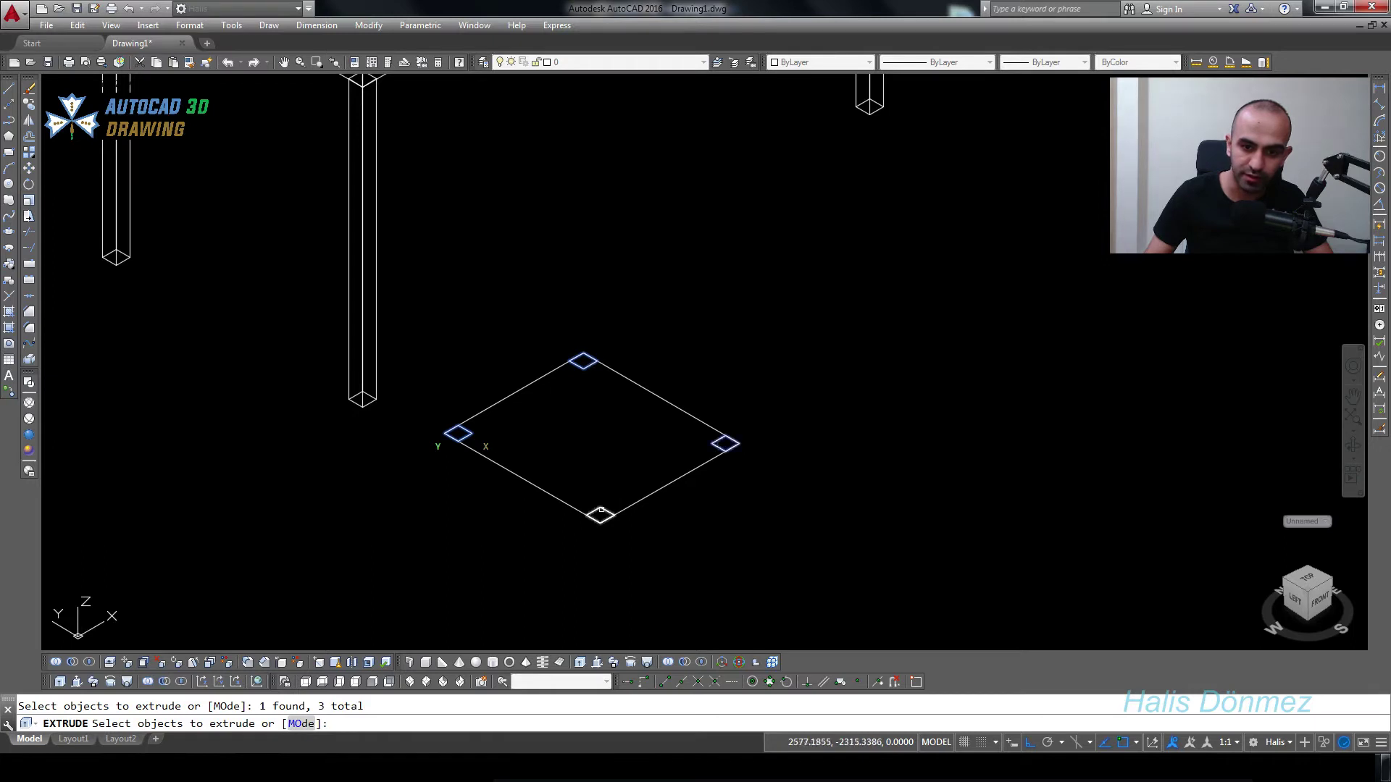
key("Return")
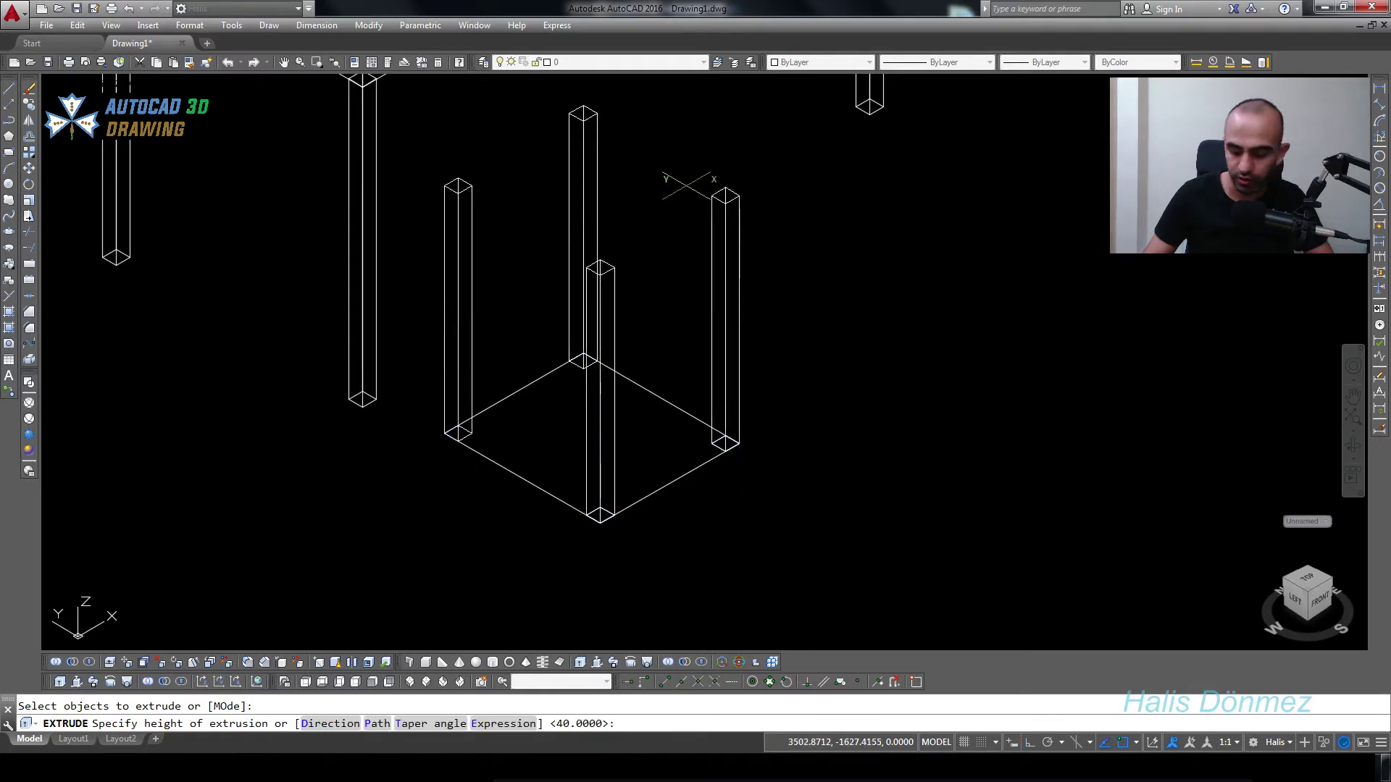
type("500")
key("Return")
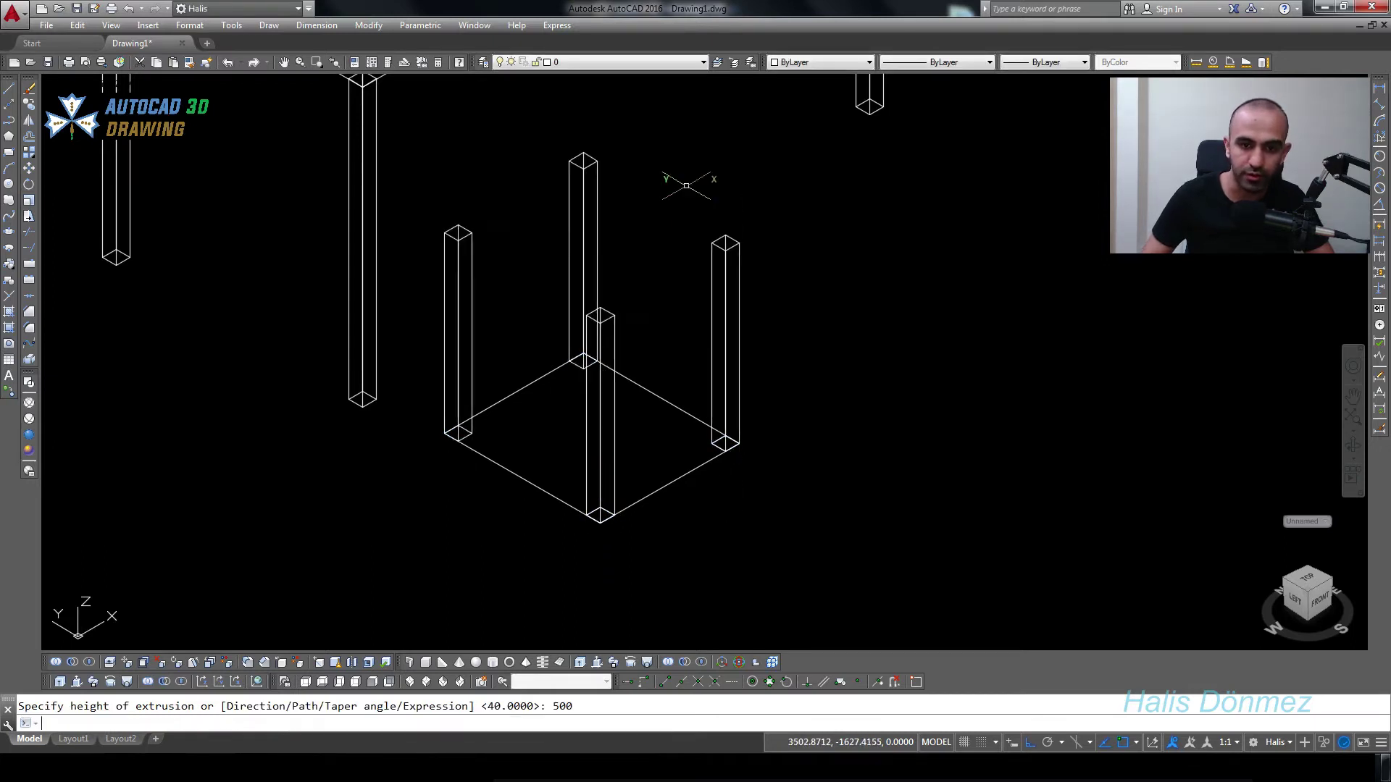
- Select the chair base outline and raise it 500 units onto the legs
left_click(533, 548)
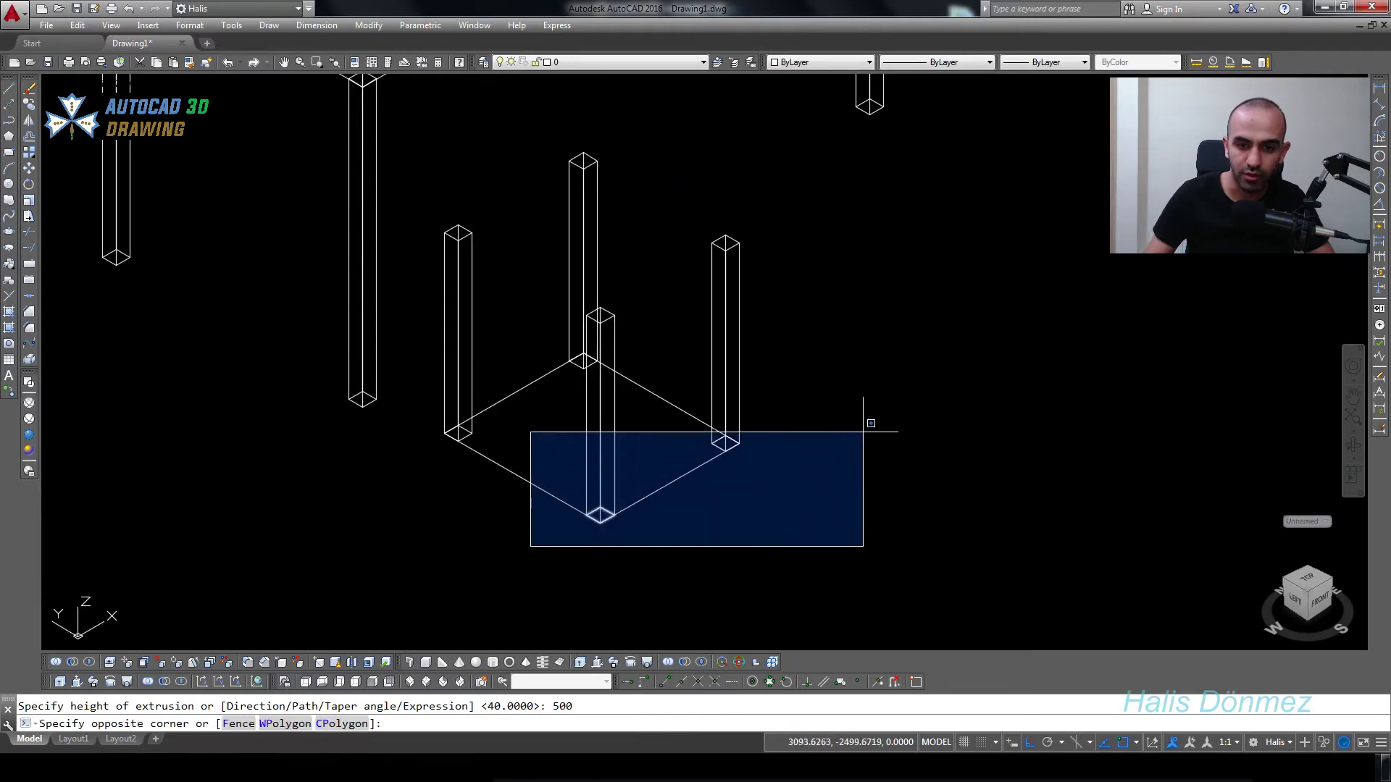
left_click(901, 397)
left_click(680, 415)
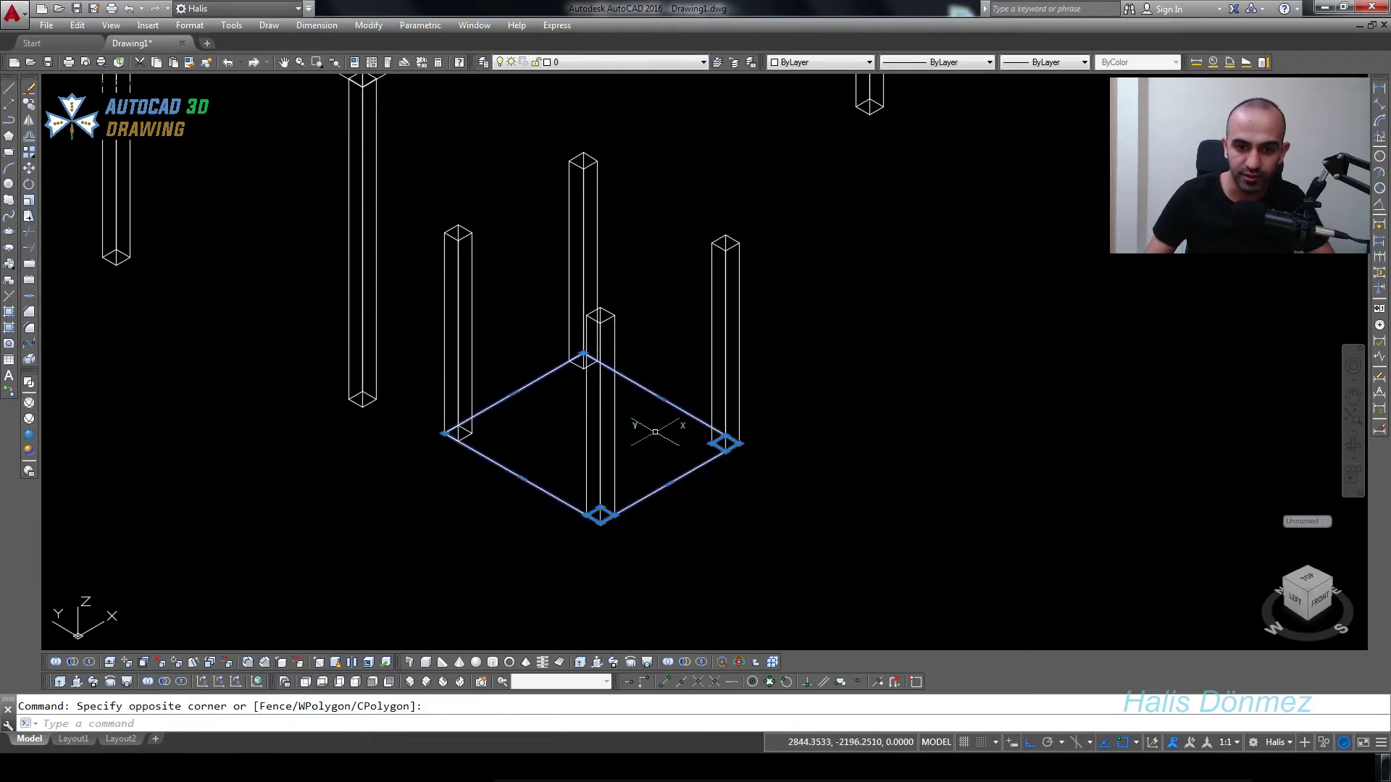
type("m")
key("Return")
left_click(892, 469)
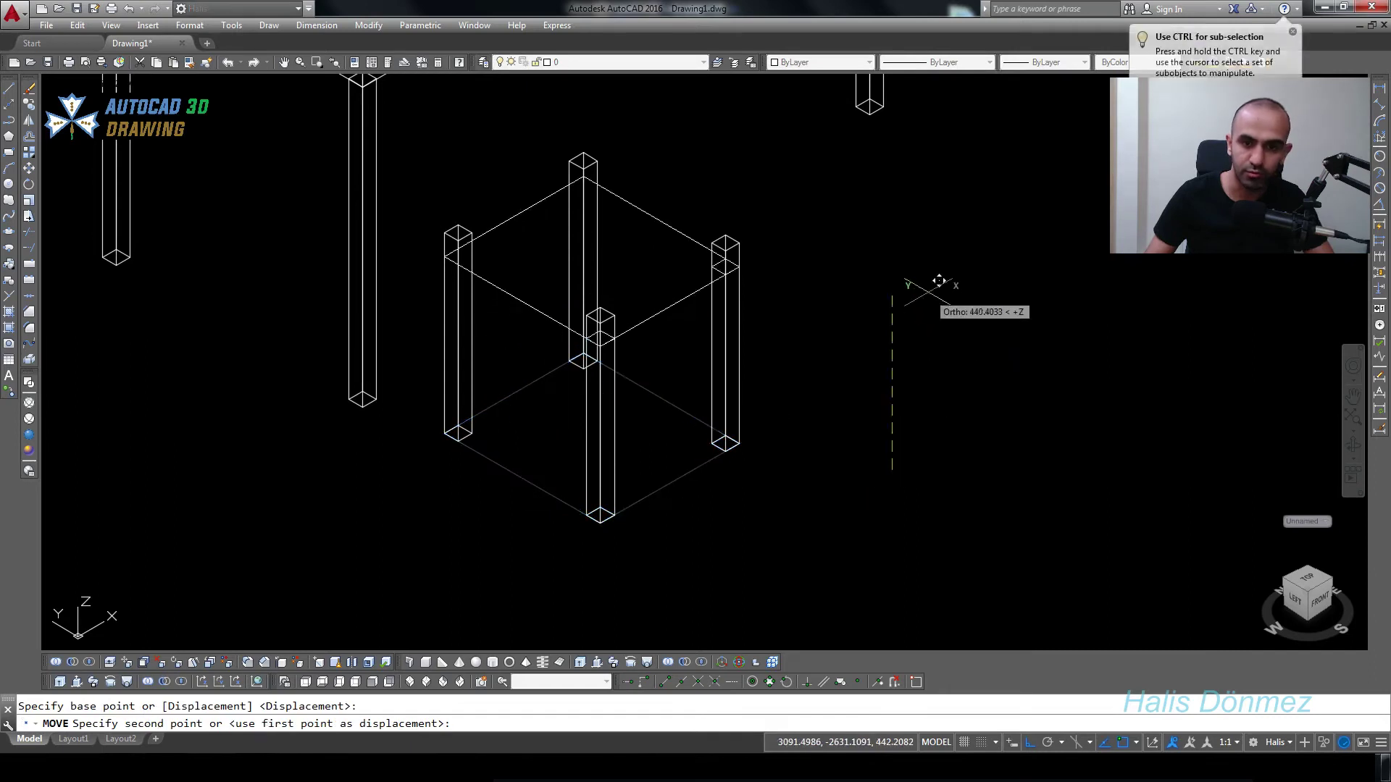
type("0")
key("Return")
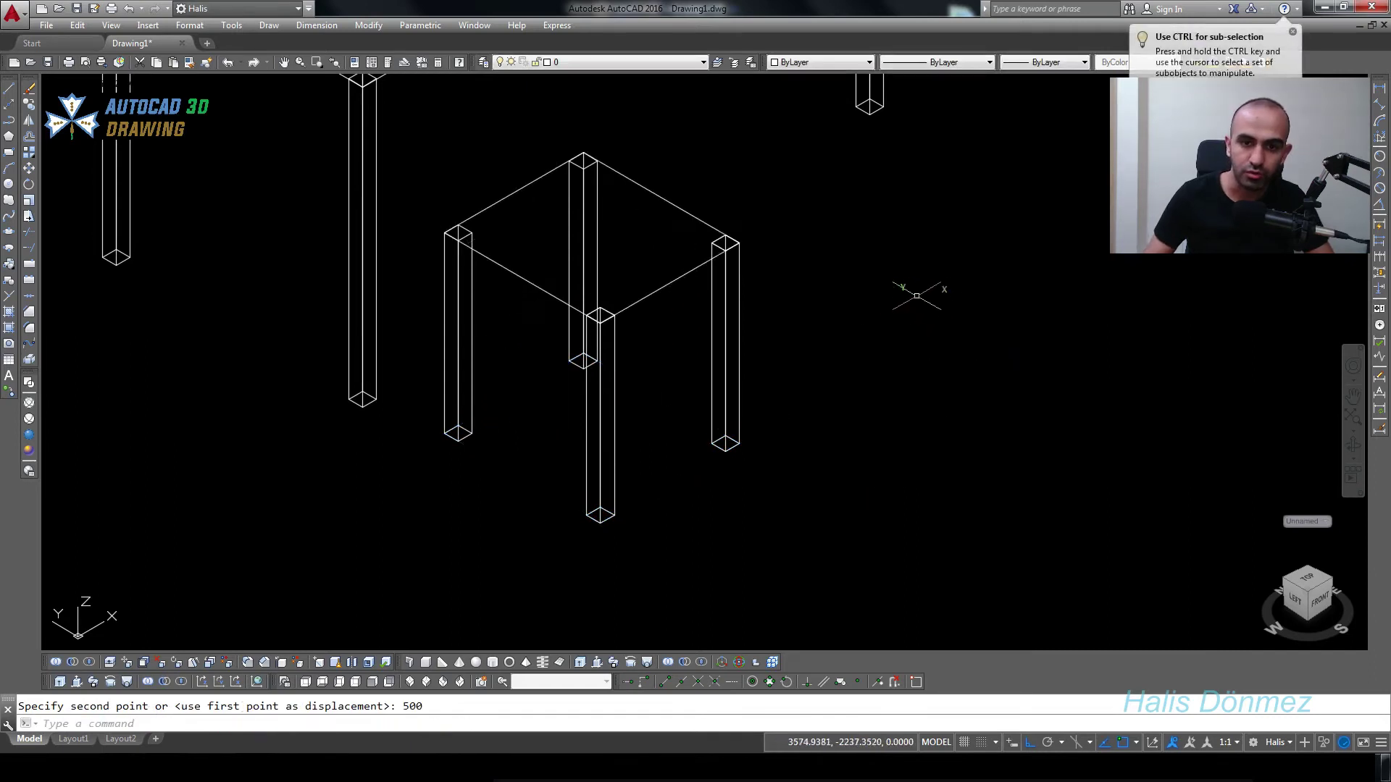
middle_click_drag(785, 283, 651, 437)
key("Escape")
type("ext")
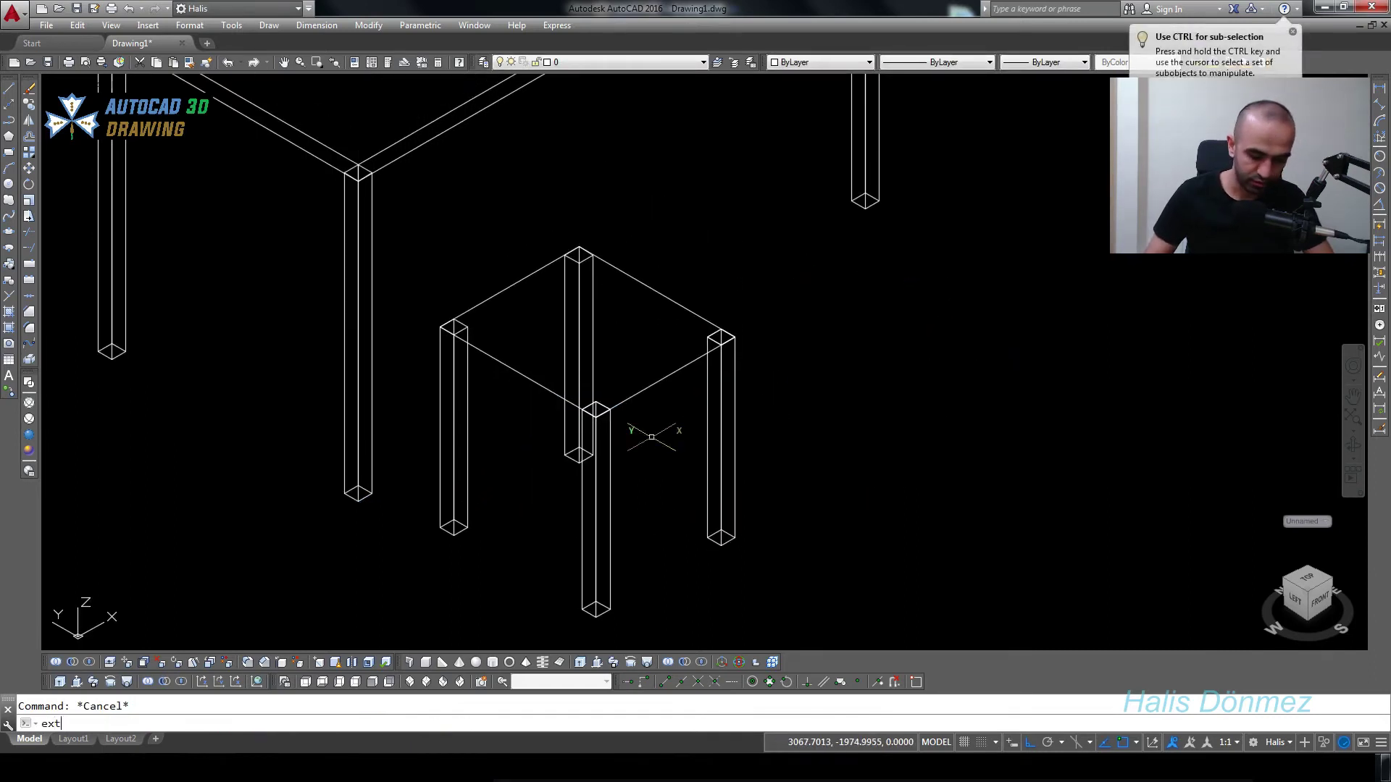
- Extrude the raised outline 40 units into the seat and window-select two corners
key("Return")
left_click(510, 367)
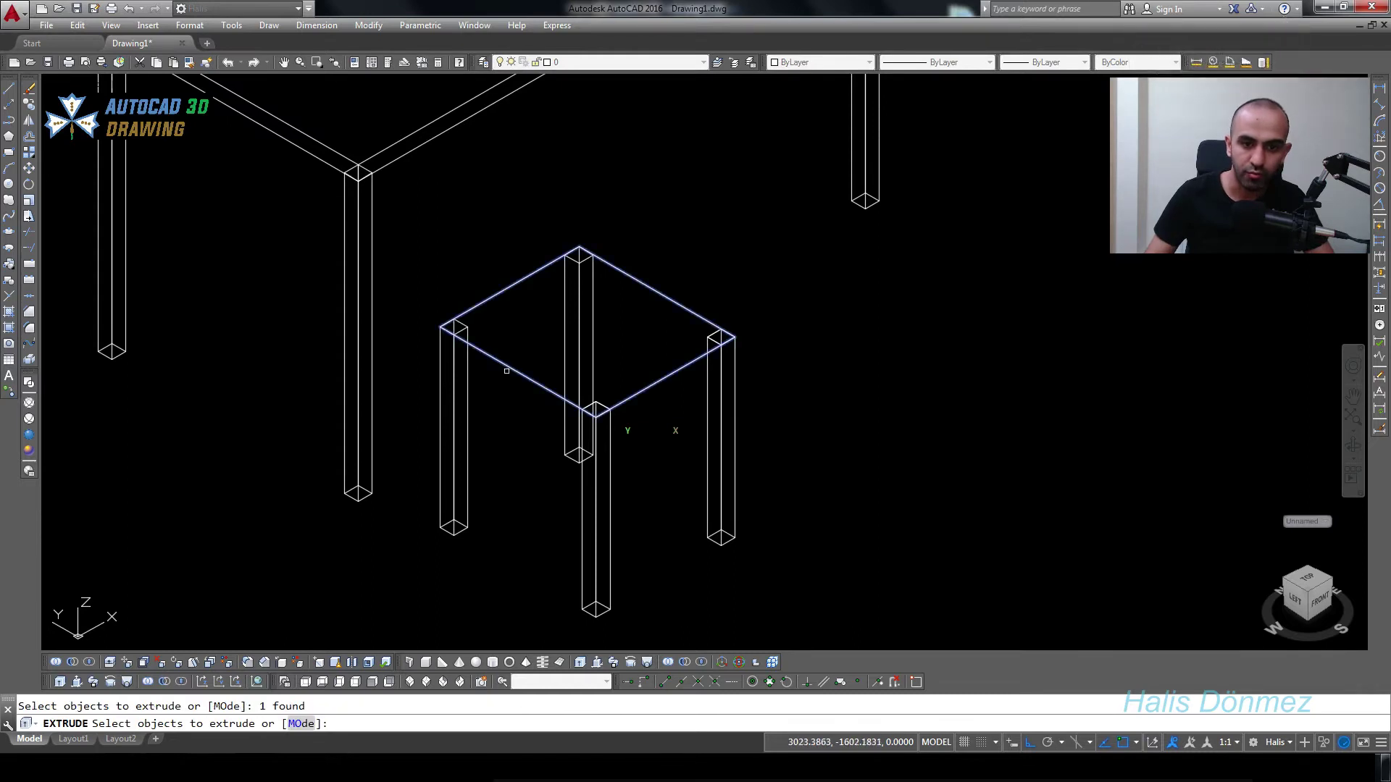
key("Return")
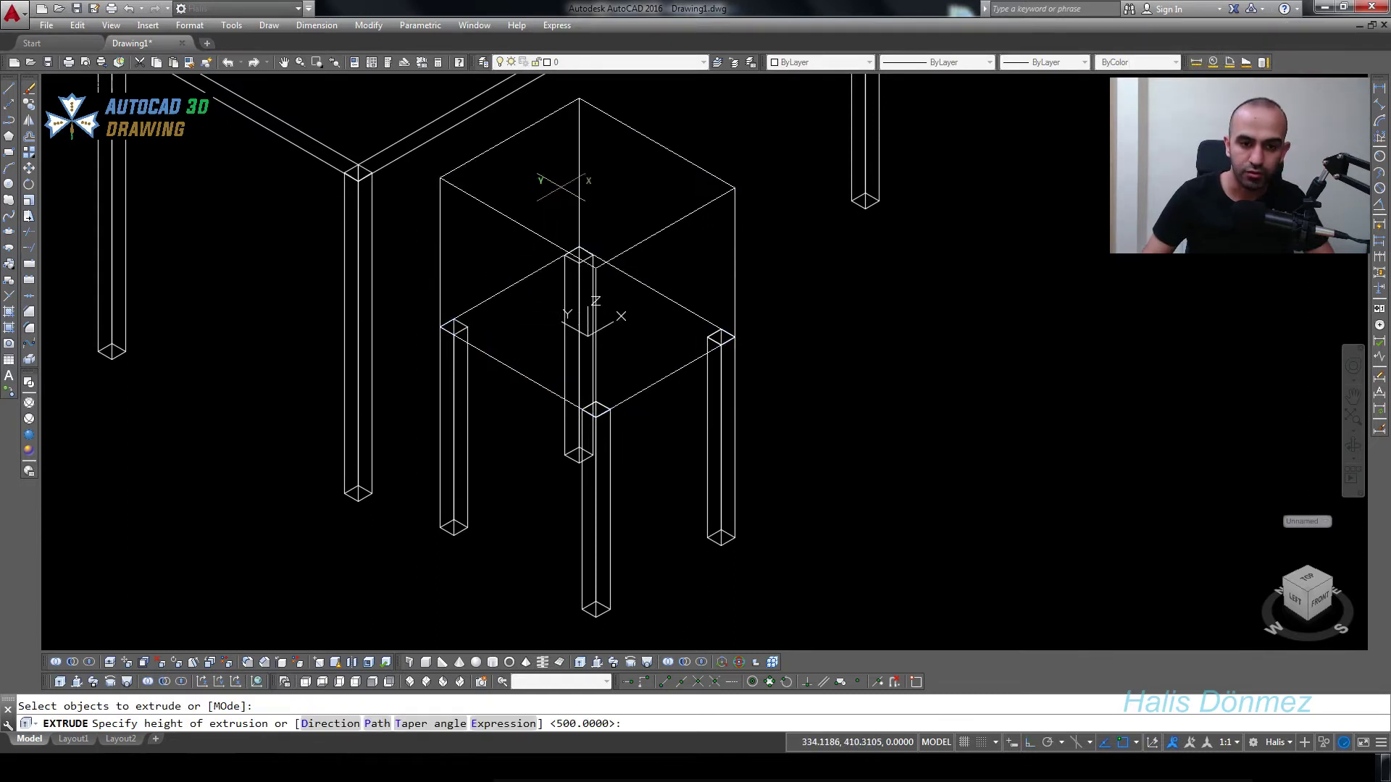
type("40")
key("Return")
left_click(502, 488)
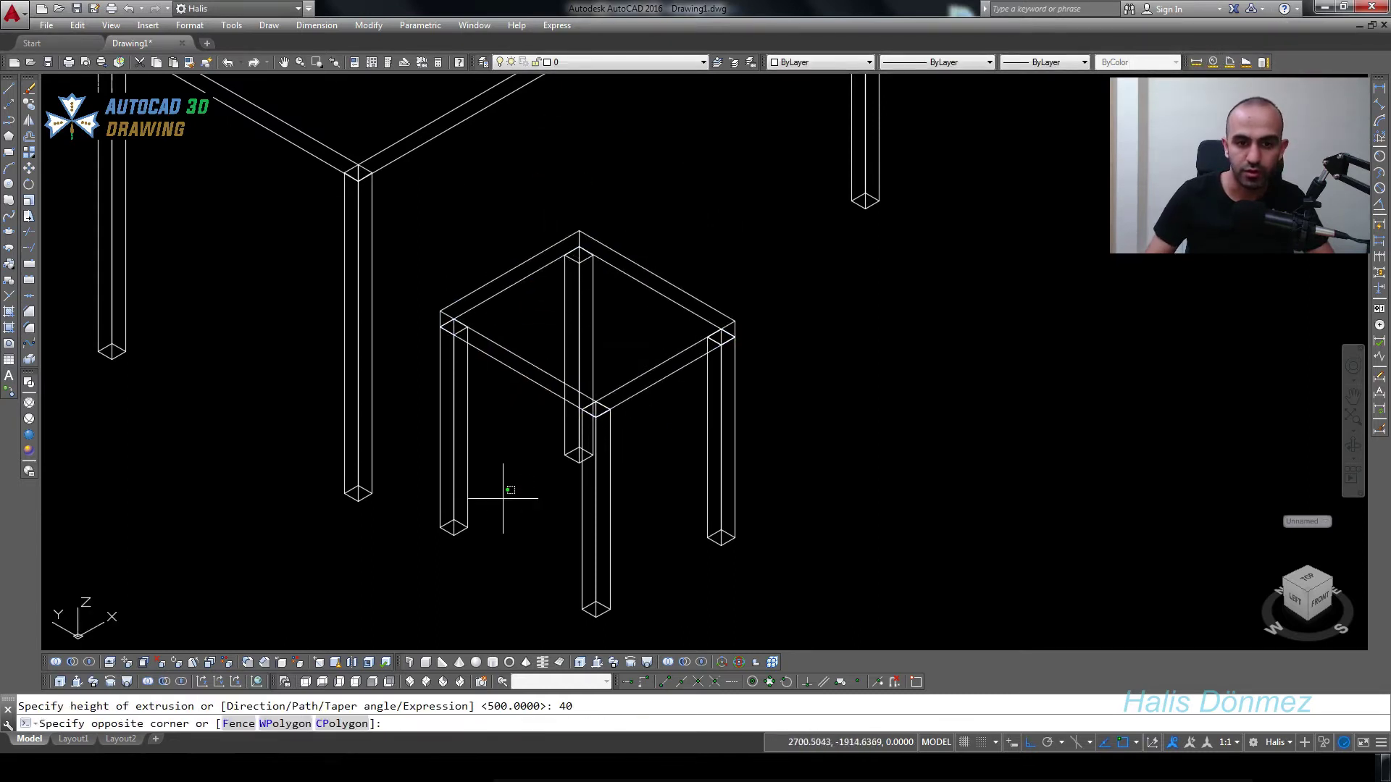
left_click(840, 281)
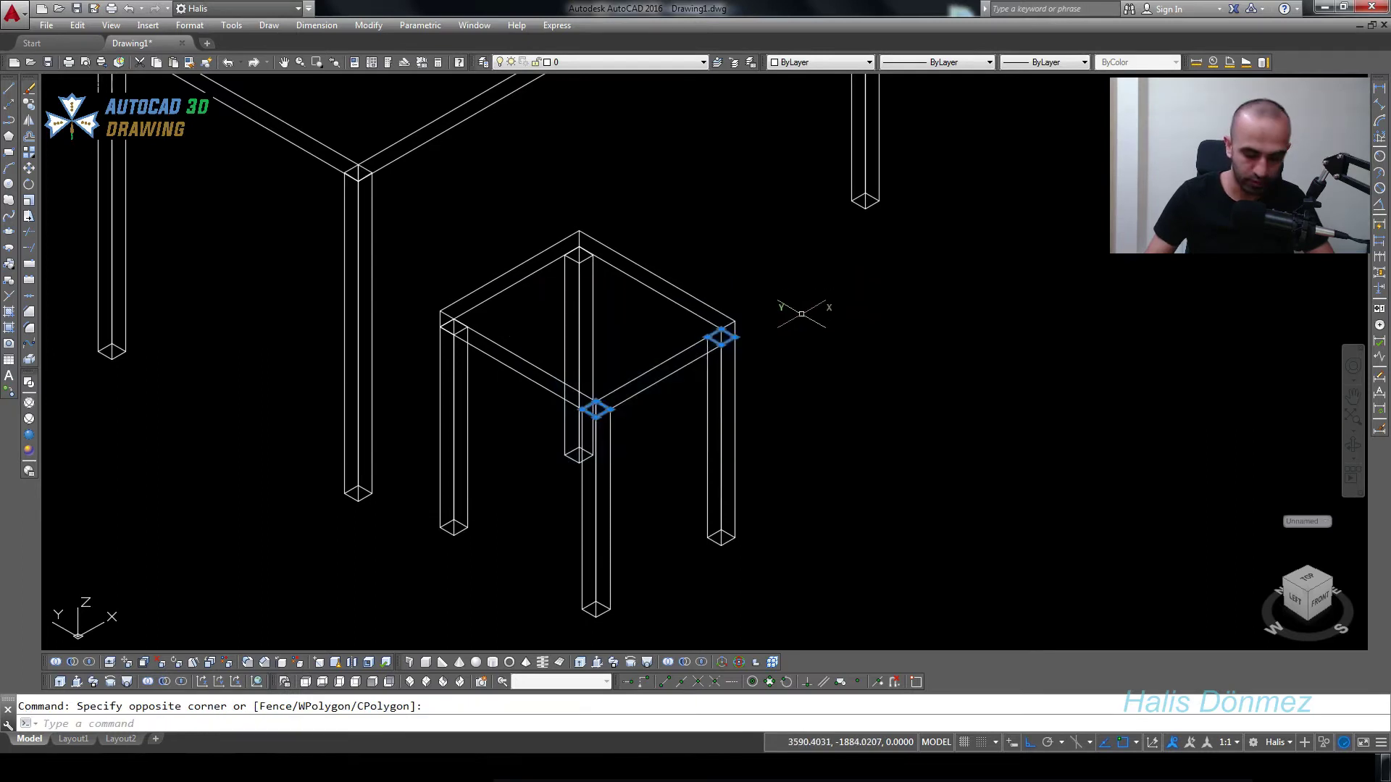
- Try moving and window-selecting the seat's corner squares, then cancel the selection
type("m")
key("Return")
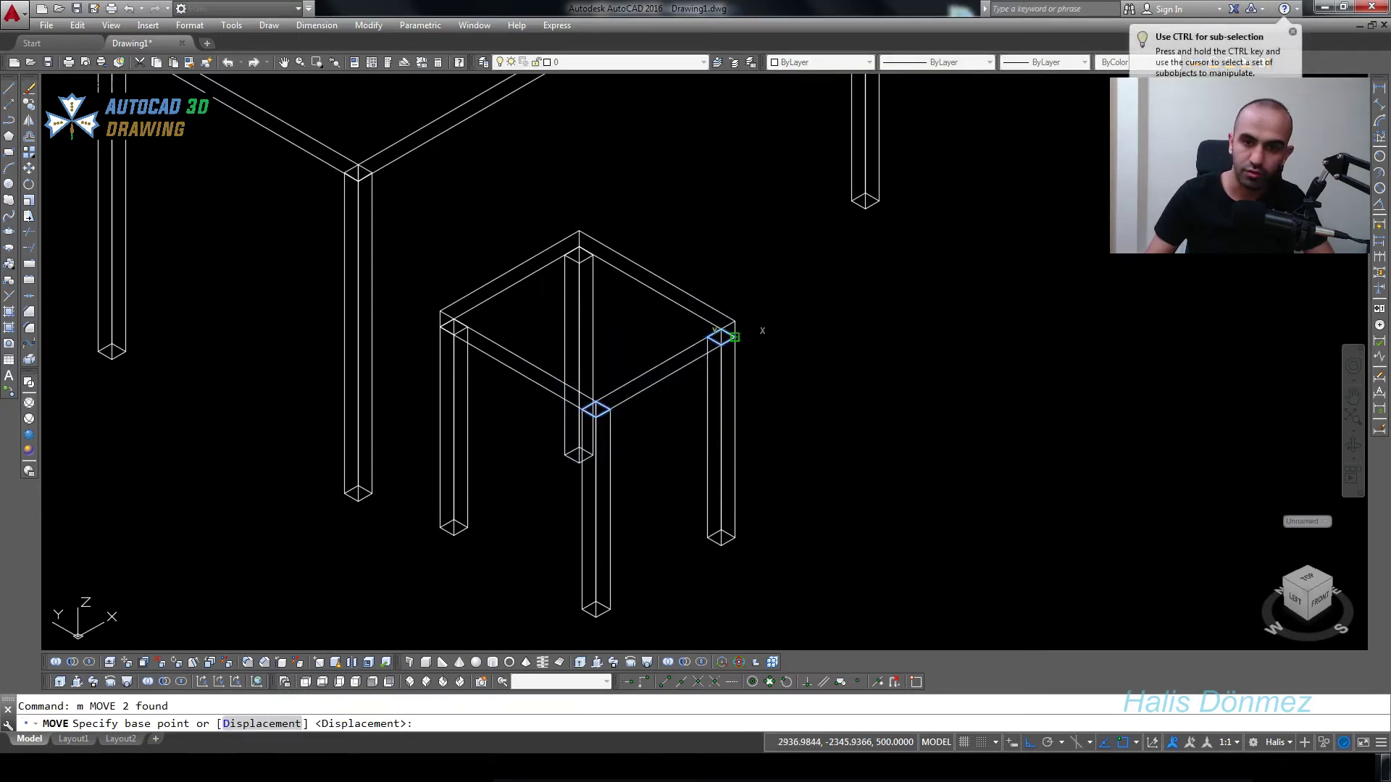
left_click(721, 337)
key("Escape")
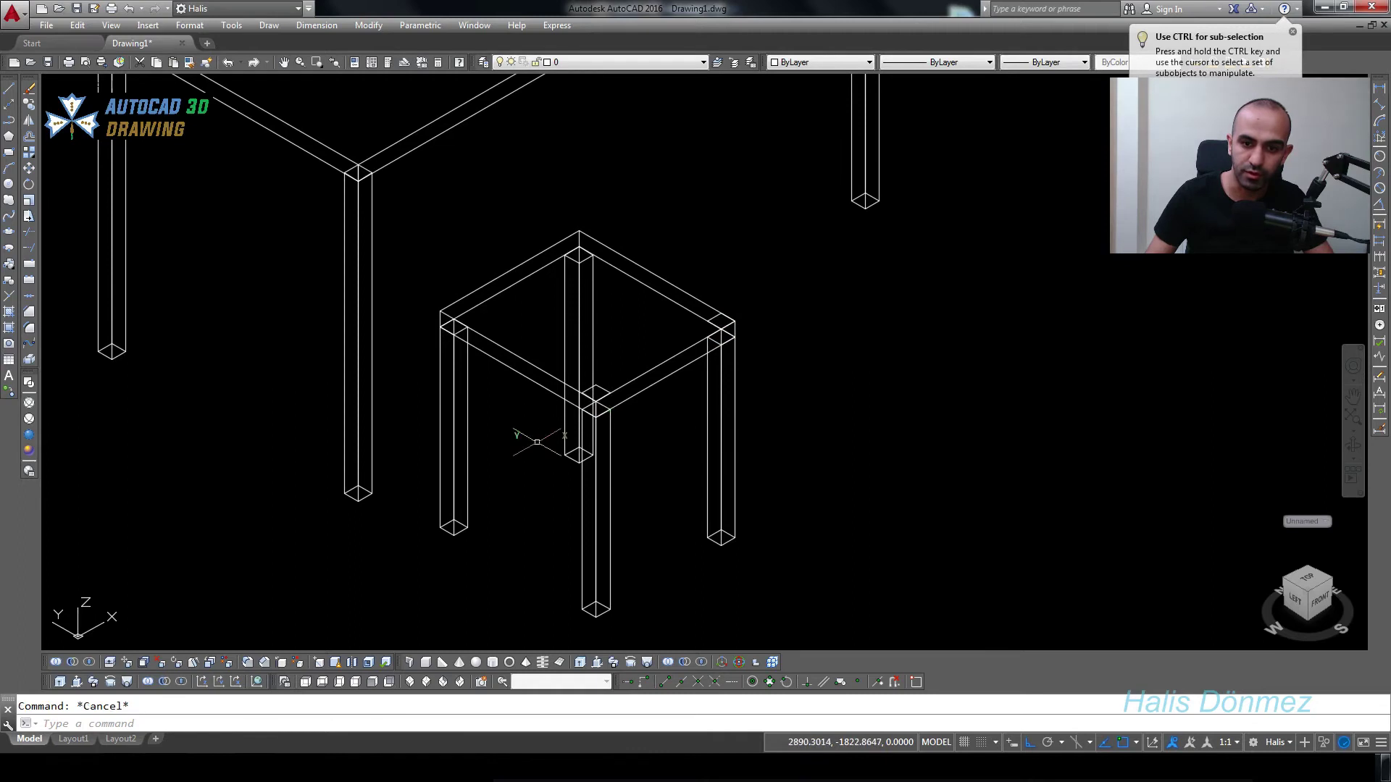
left_click(537, 441)
left_click(628, 372)
left_click(670, 354)
left_click(772, 269)
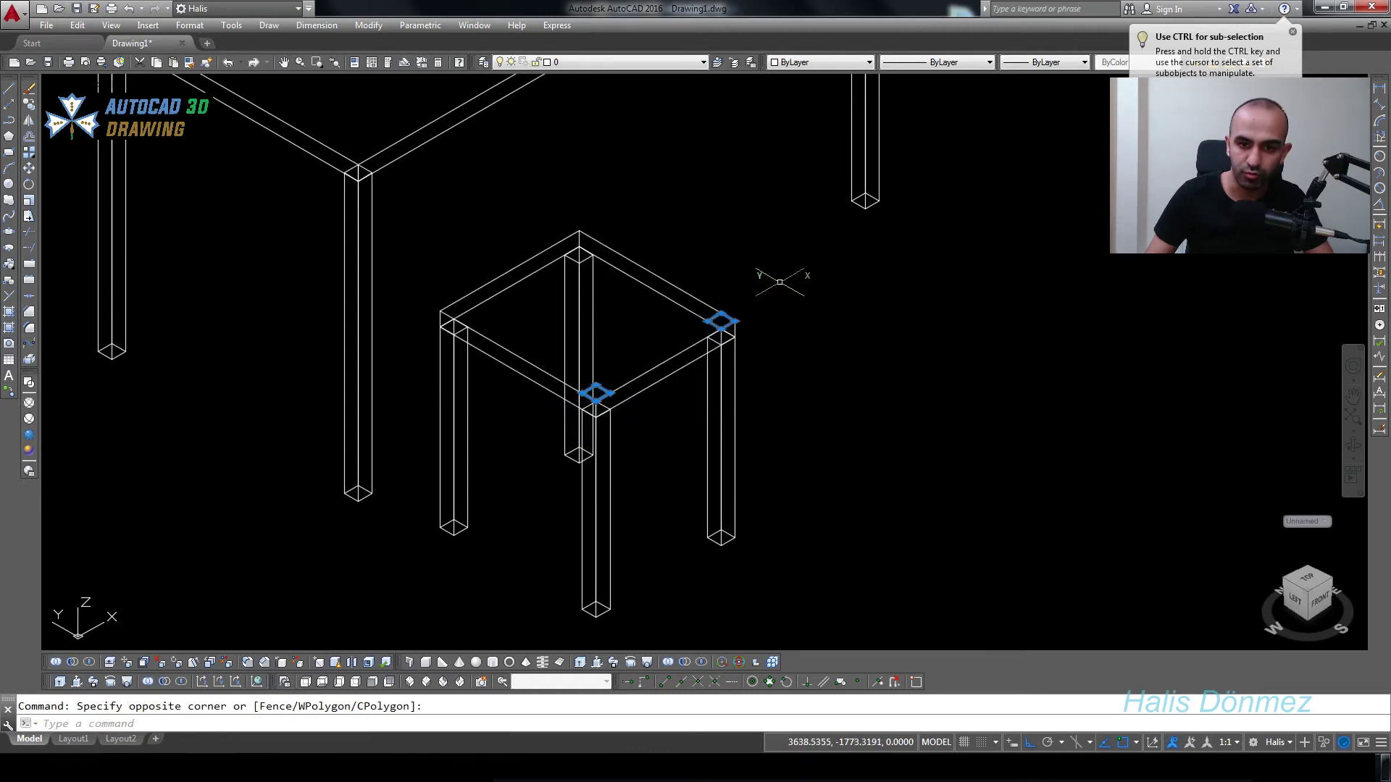
middle_click_drag(805, 277, 746, 411)
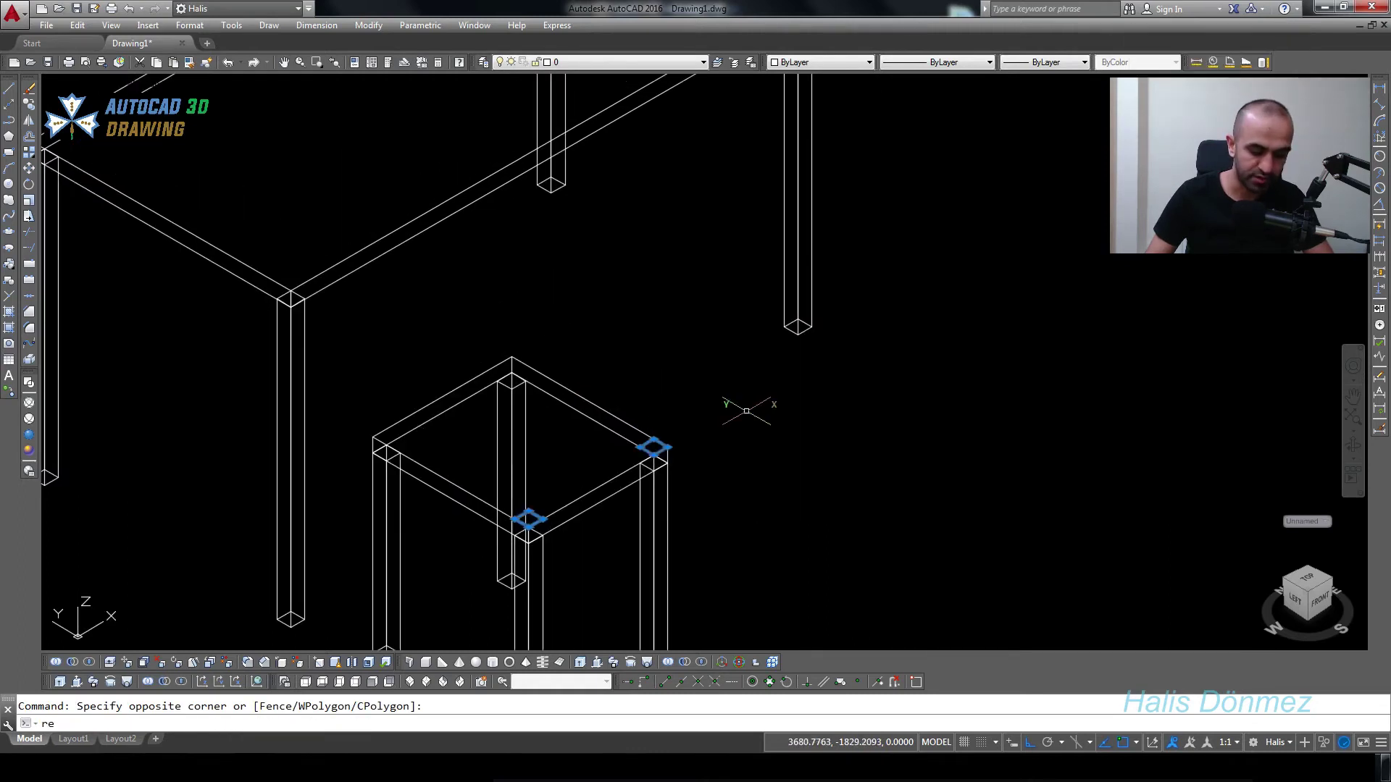
key("Escape")
- Extrude the two back corner squares 500 units into backrest posts
key("Return")
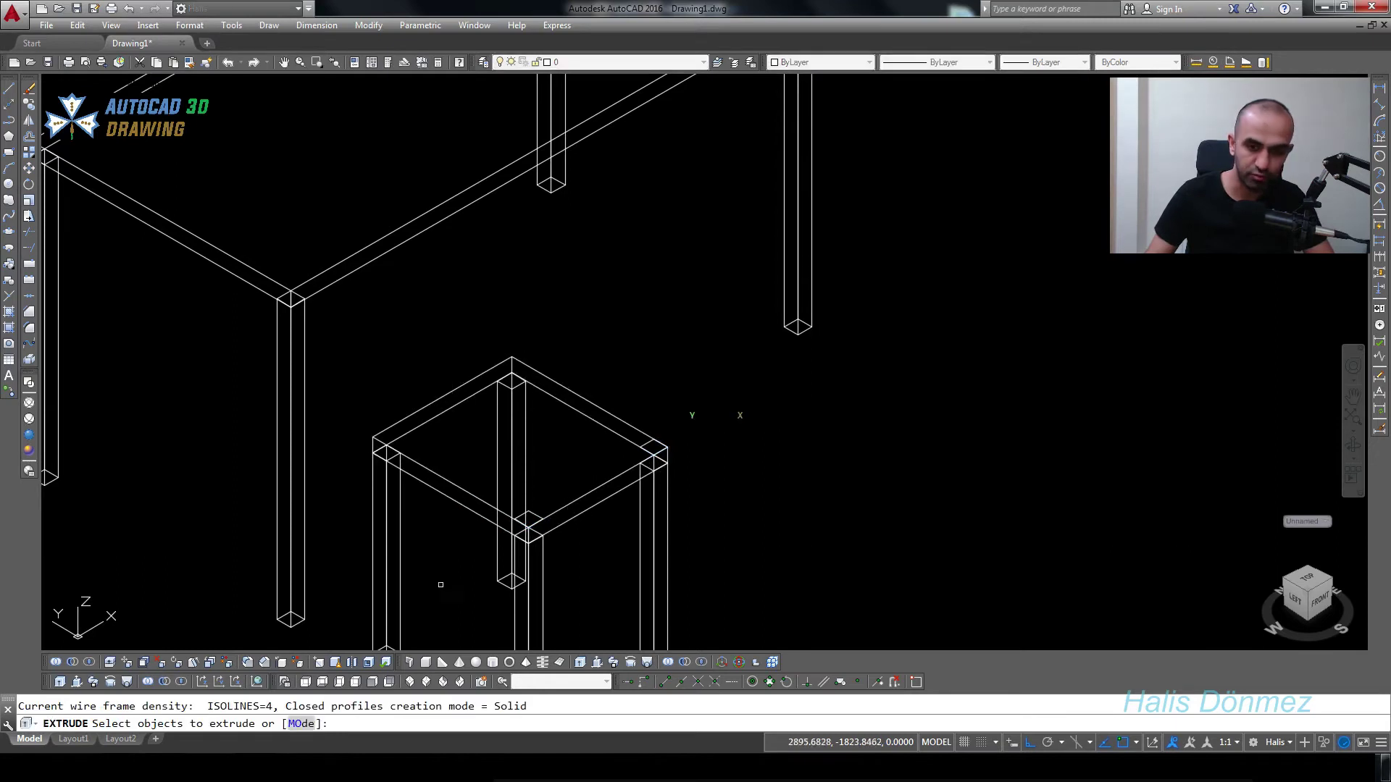
left_click(405, 607)
left_click(596, 475)
left_click(602, 474)
key("Return")
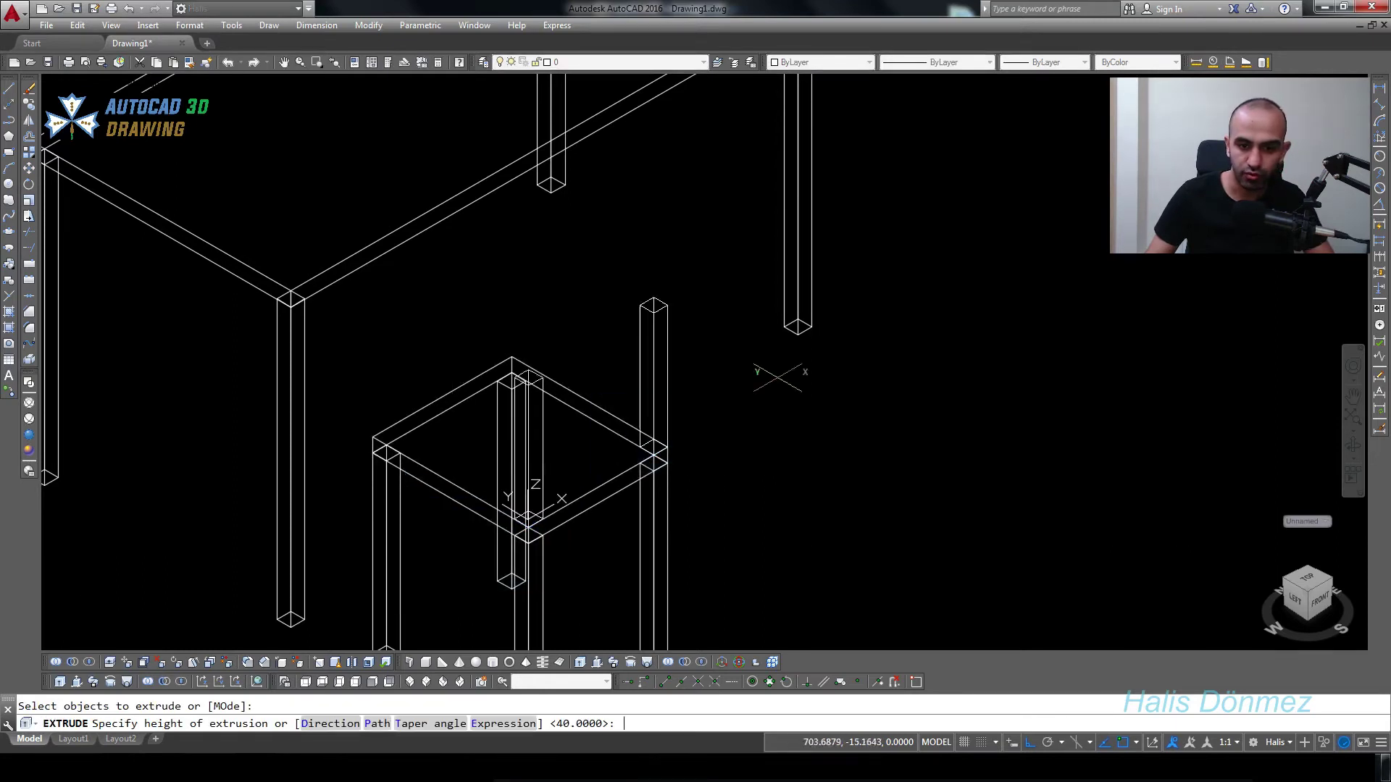
type("500")
key("Return")
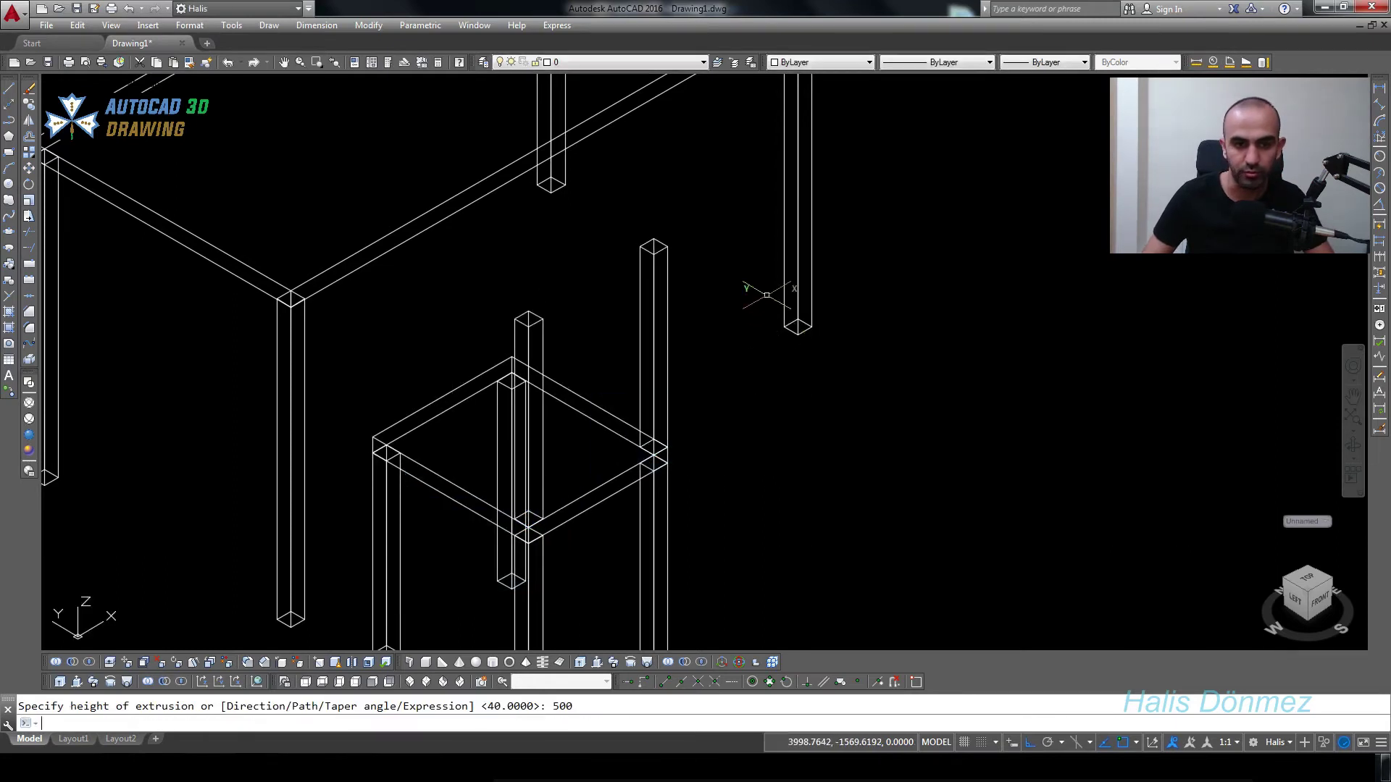
- Cycle through Front and SW Isometric views, ending in Top view centred on the chair
left_click(373, 682)
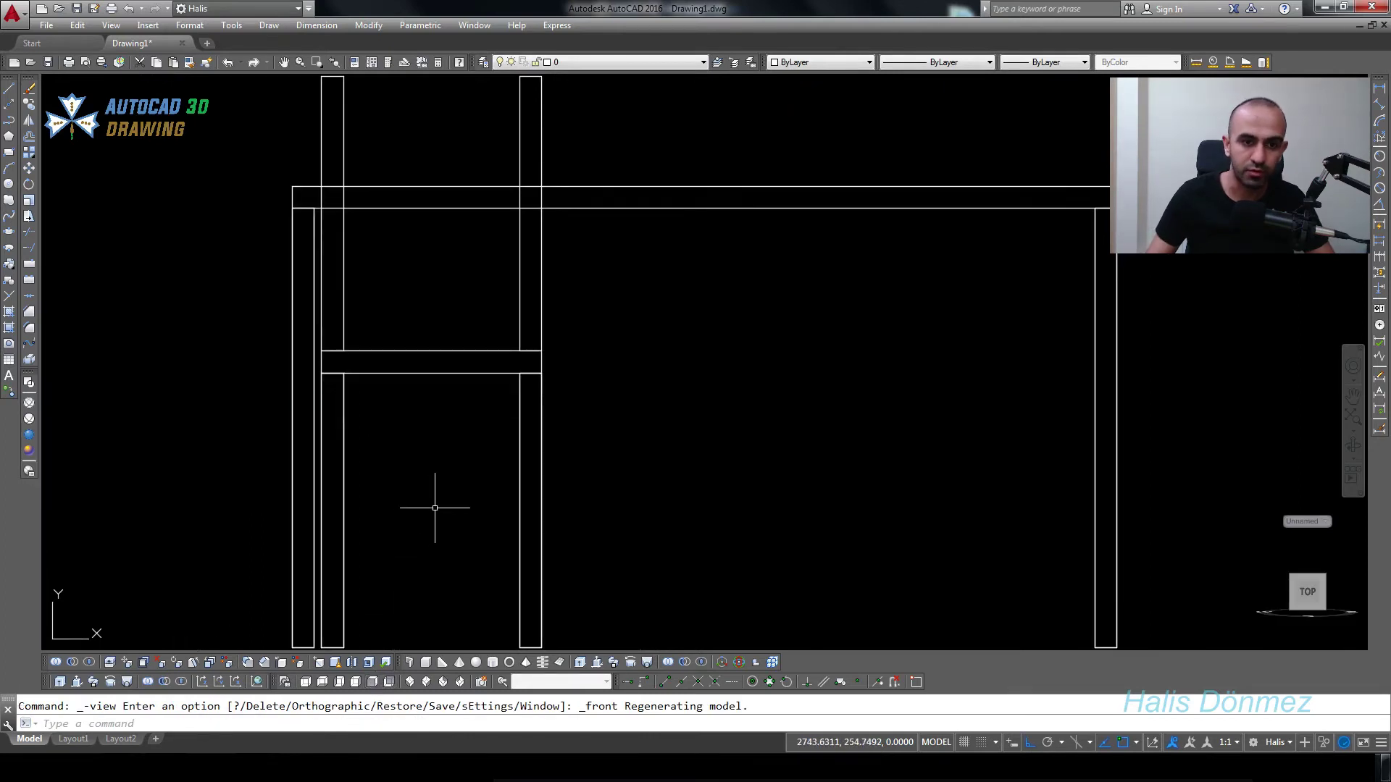
left_click(416, 682)
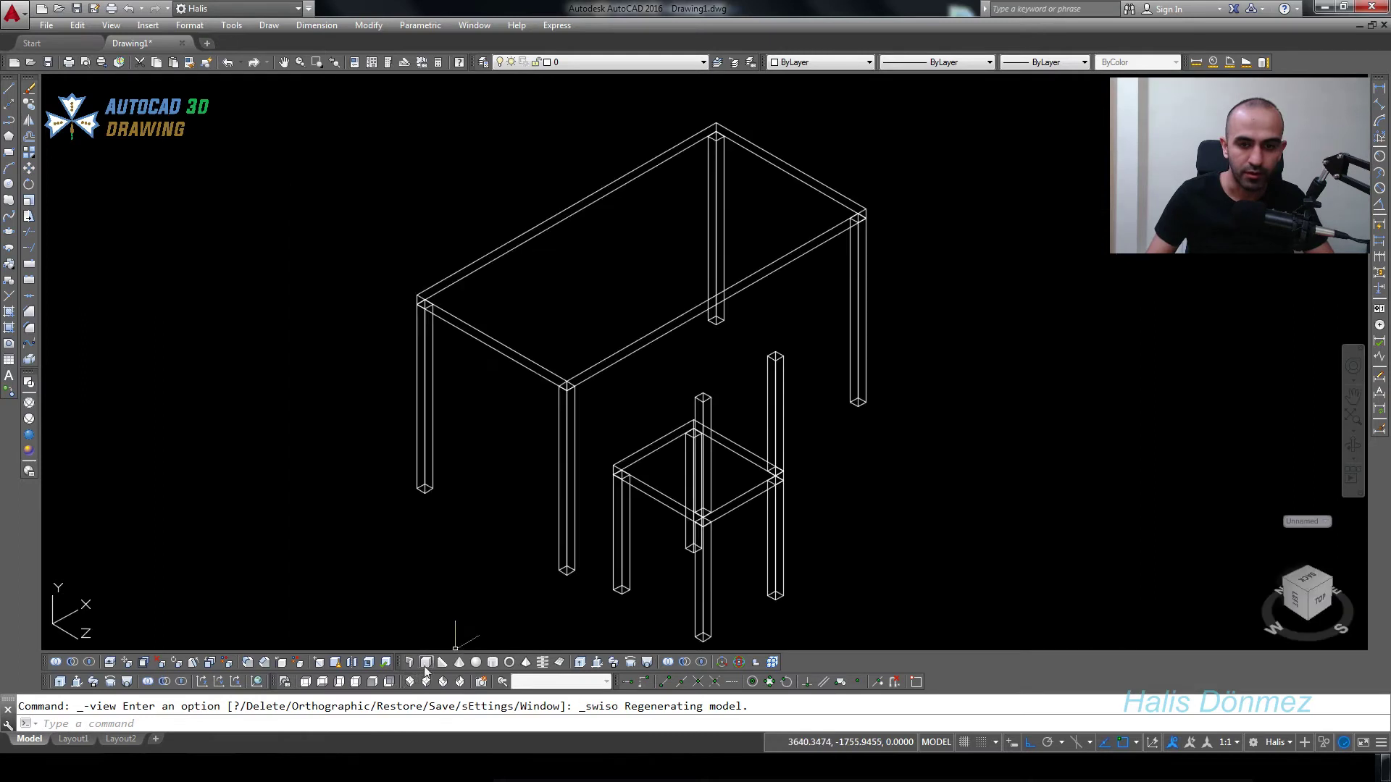
scroll(770, 411, "up", 4)
key("Escape")
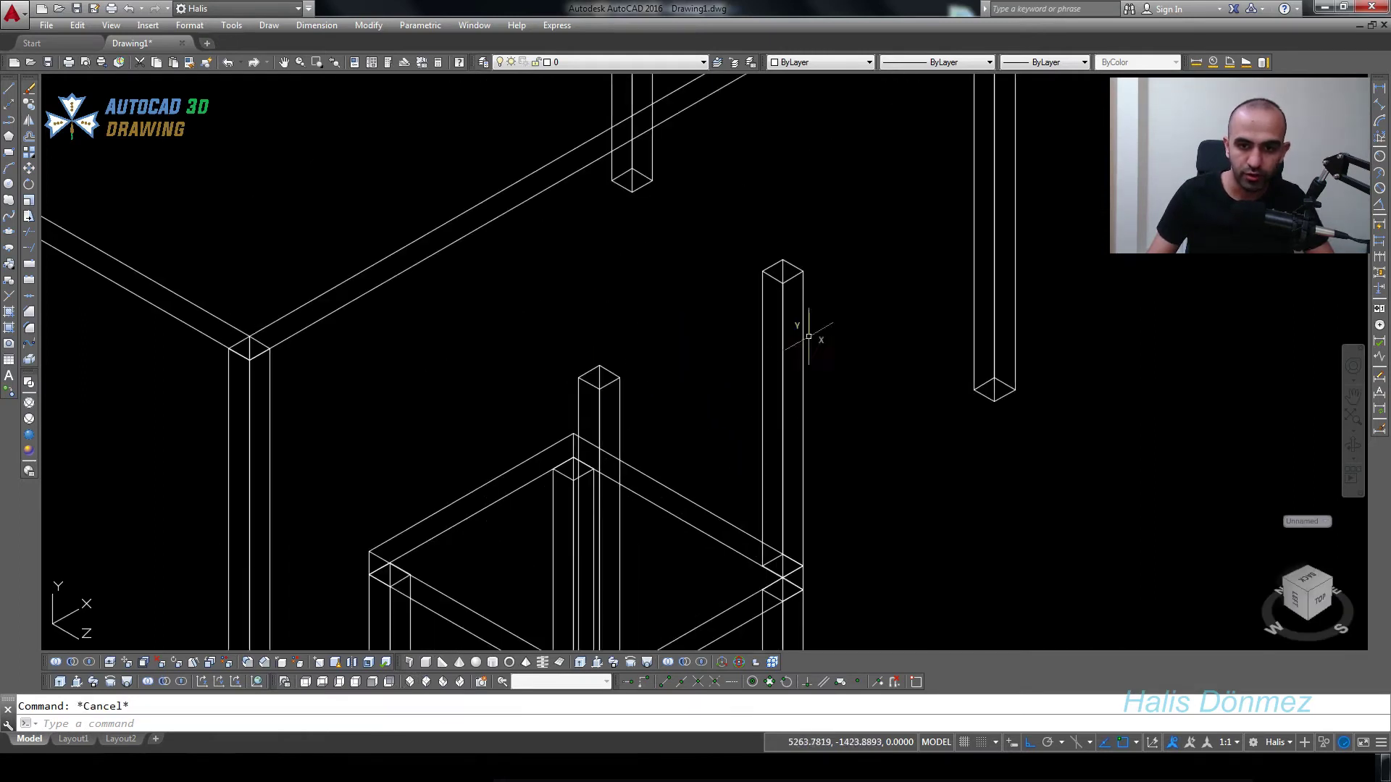
left_click(305, 686)
middle_click_drag(466, 559, 497, 388)
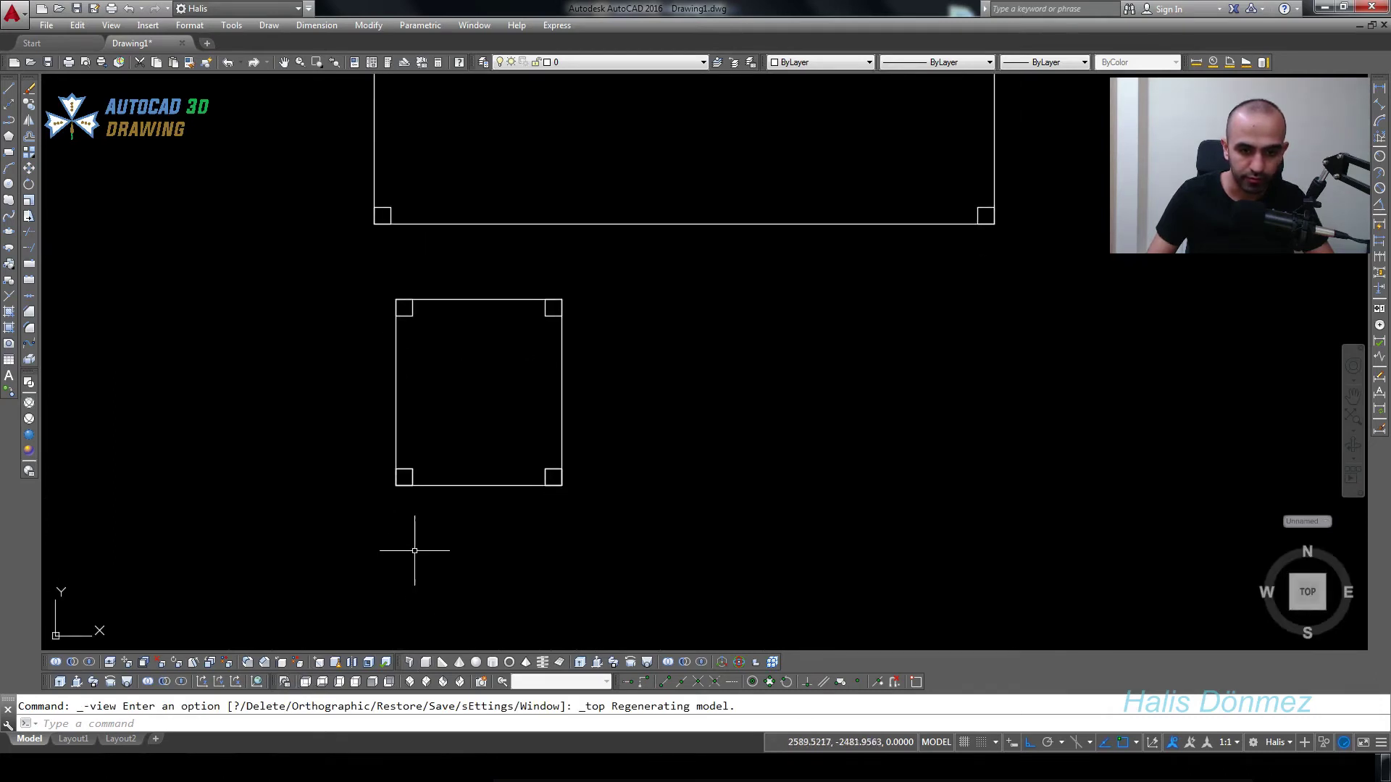
- Draw a vertical line from the seat's back edge across the seat strip
type("l")
key("Return")
left_click(410, 469)
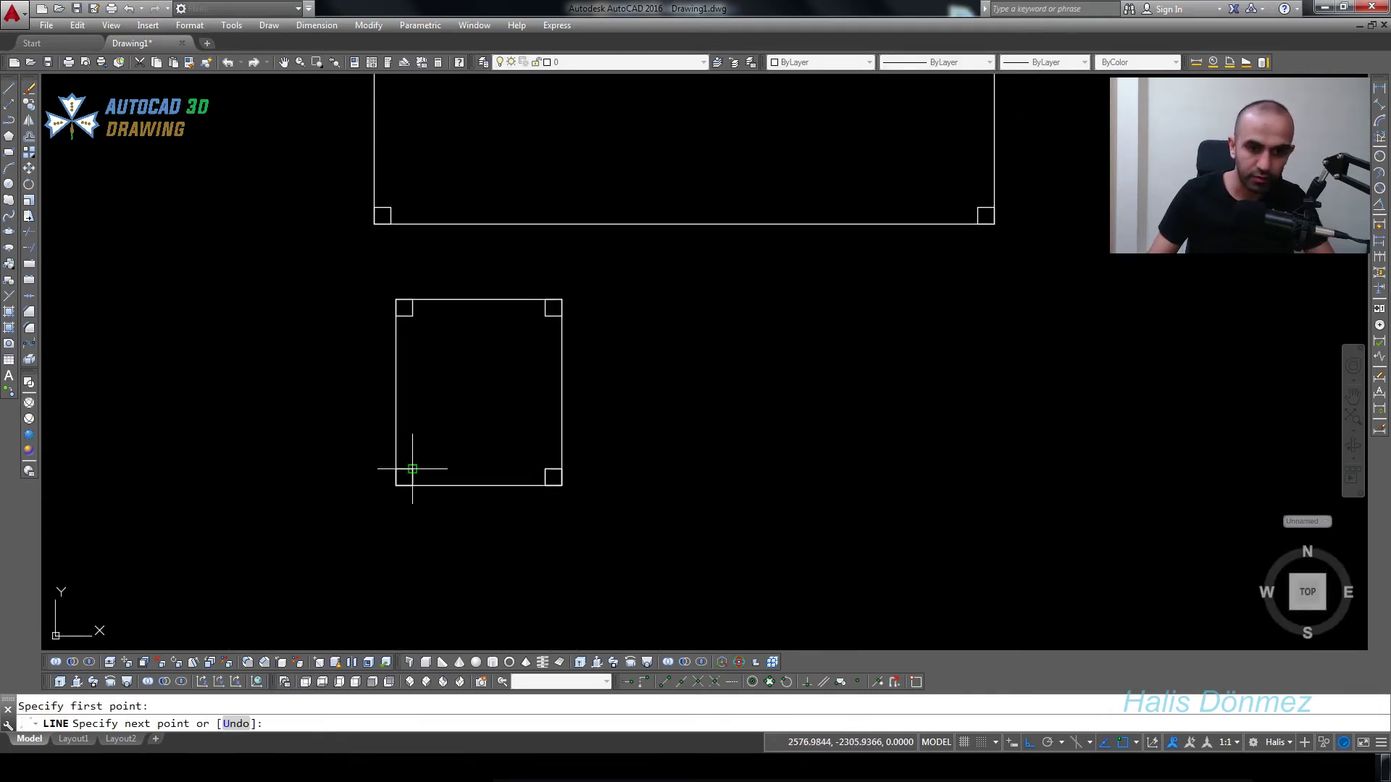
scroll(513, 476, "up", 4)
key("Escape")
key("Return")
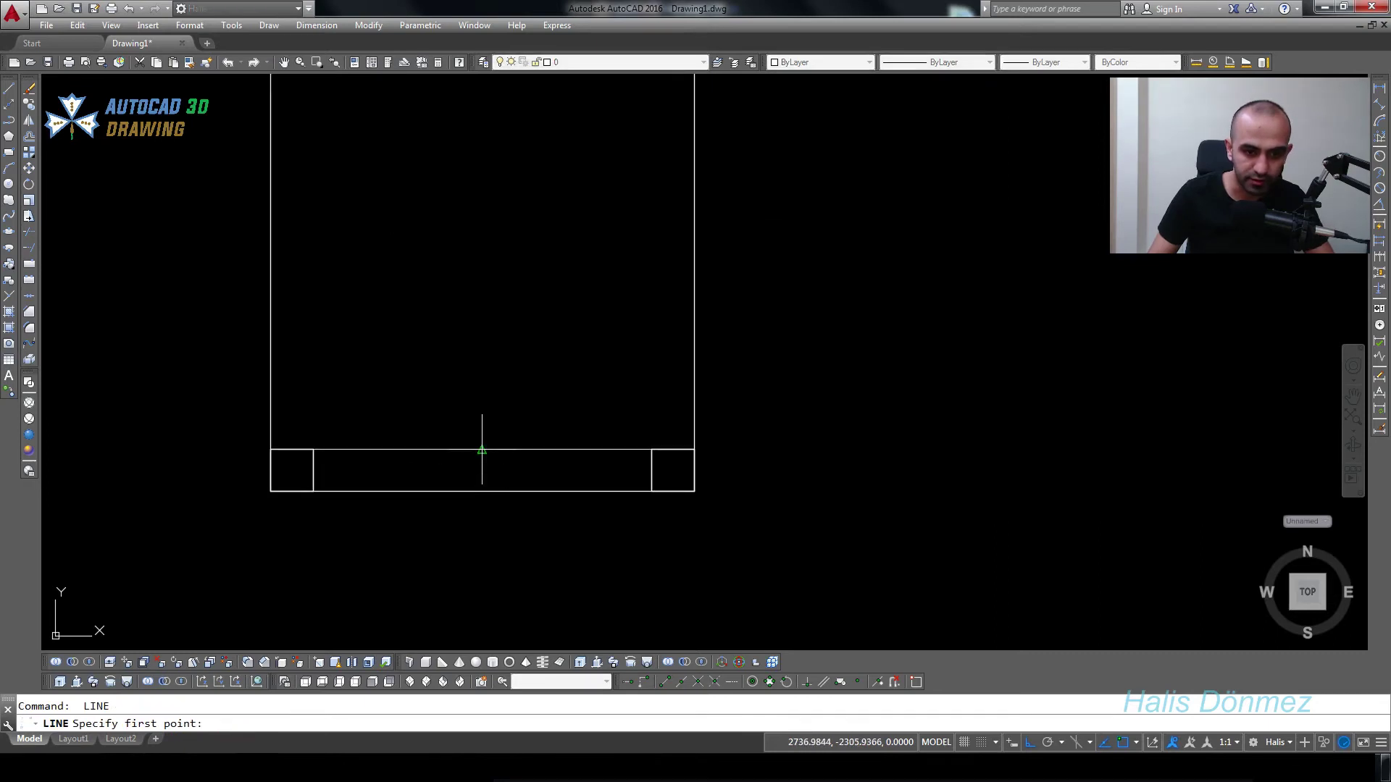
left_click(482, 449)
type("4")
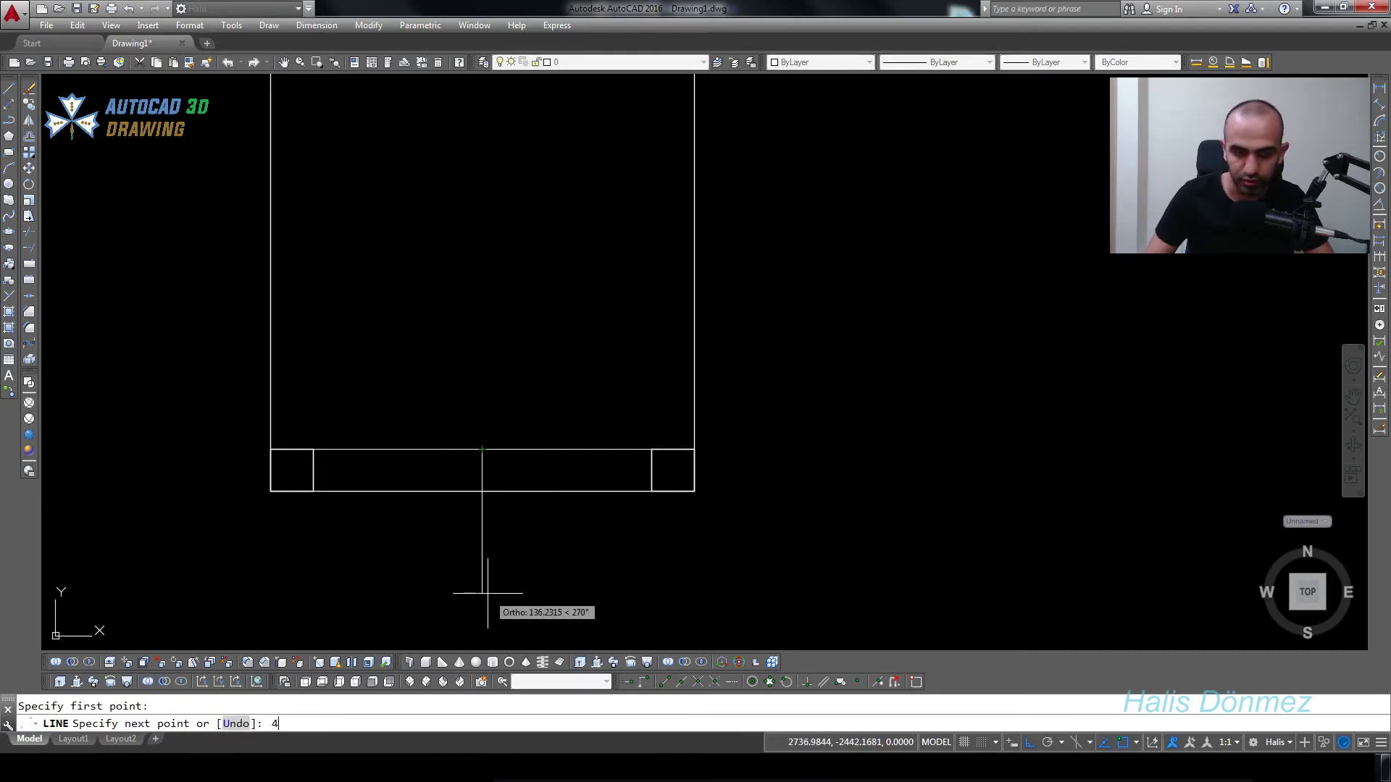
type("0")
key("Return")
key("Escape")
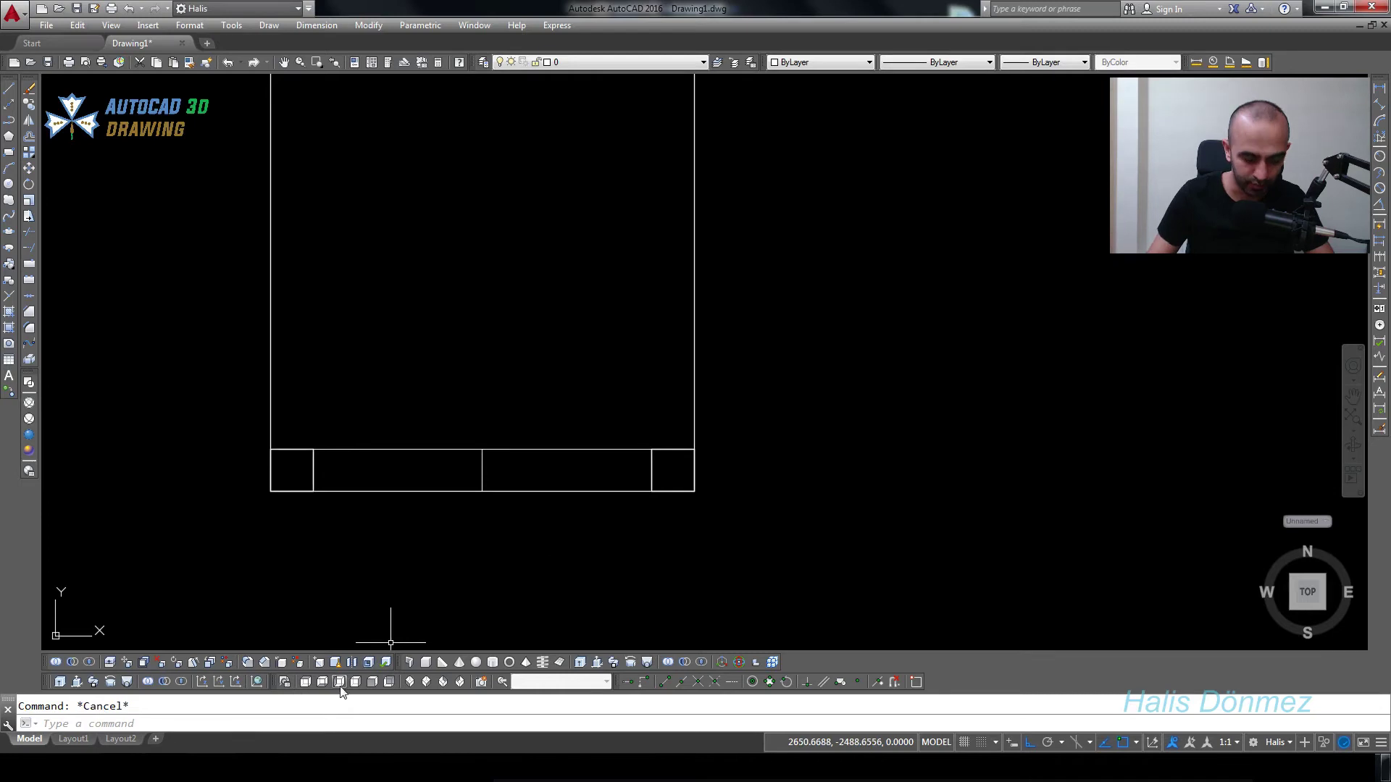
- Draw a three-point arc from the left corner through the bottom-edge midpoint to the right corner
type("pl")
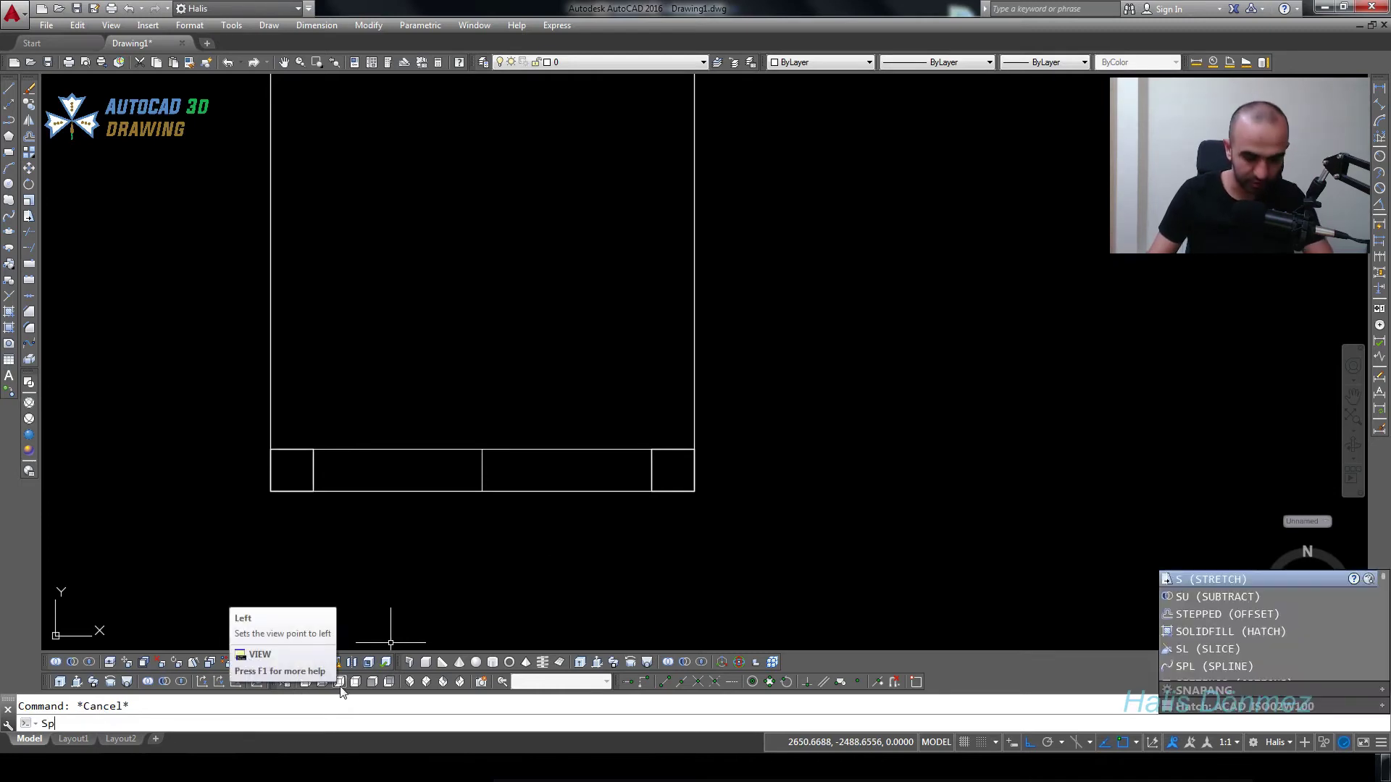
key("Return")
key("Escape")
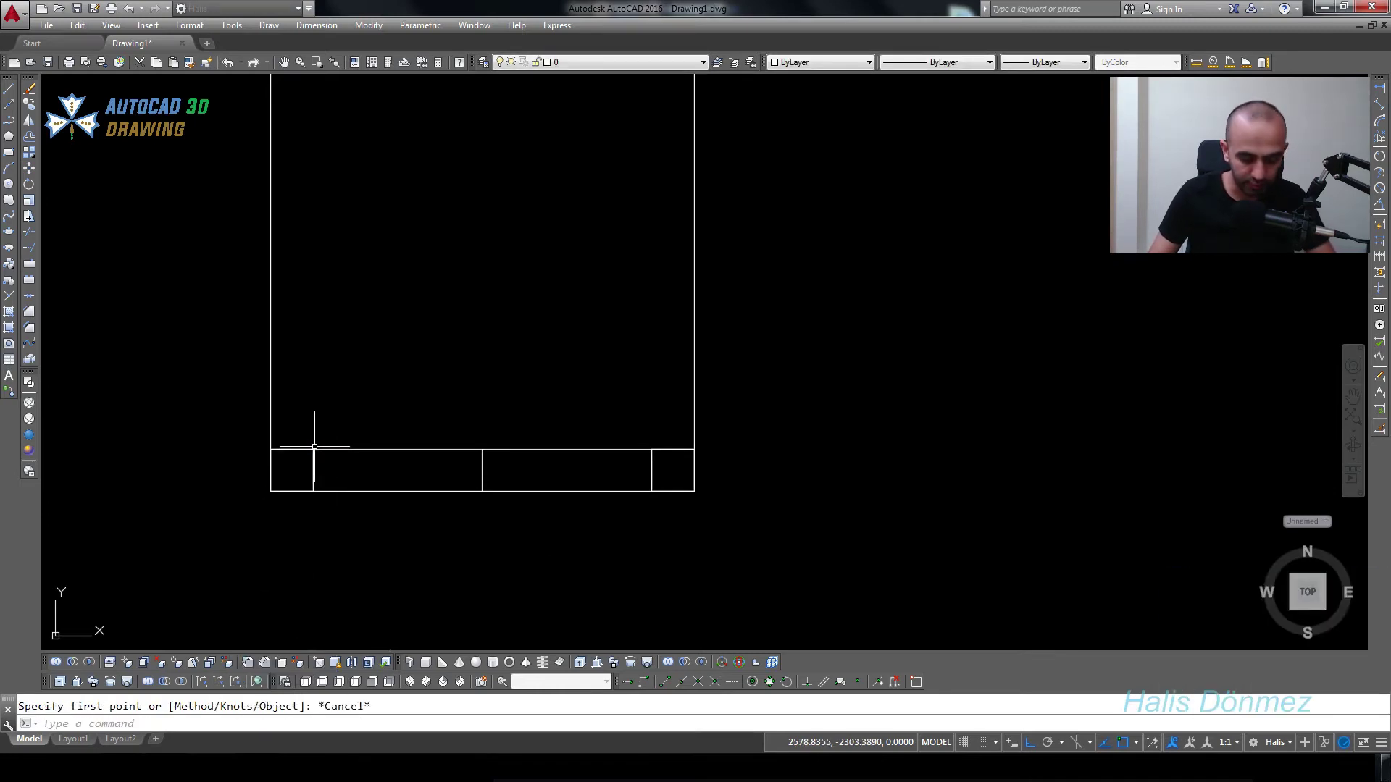
type("ar")
key("Return")
left_click(314, 449)
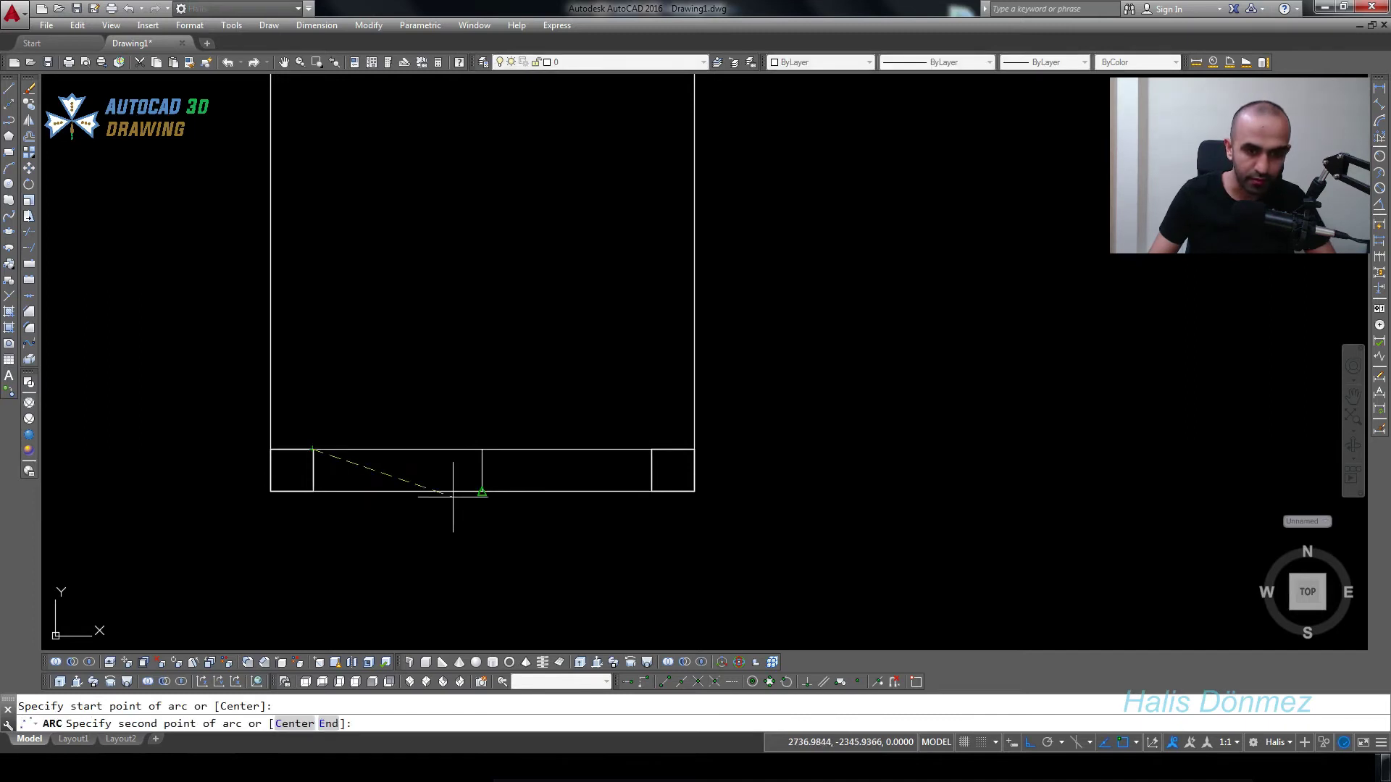
left_click(482, 491)
left_click(642, 449)
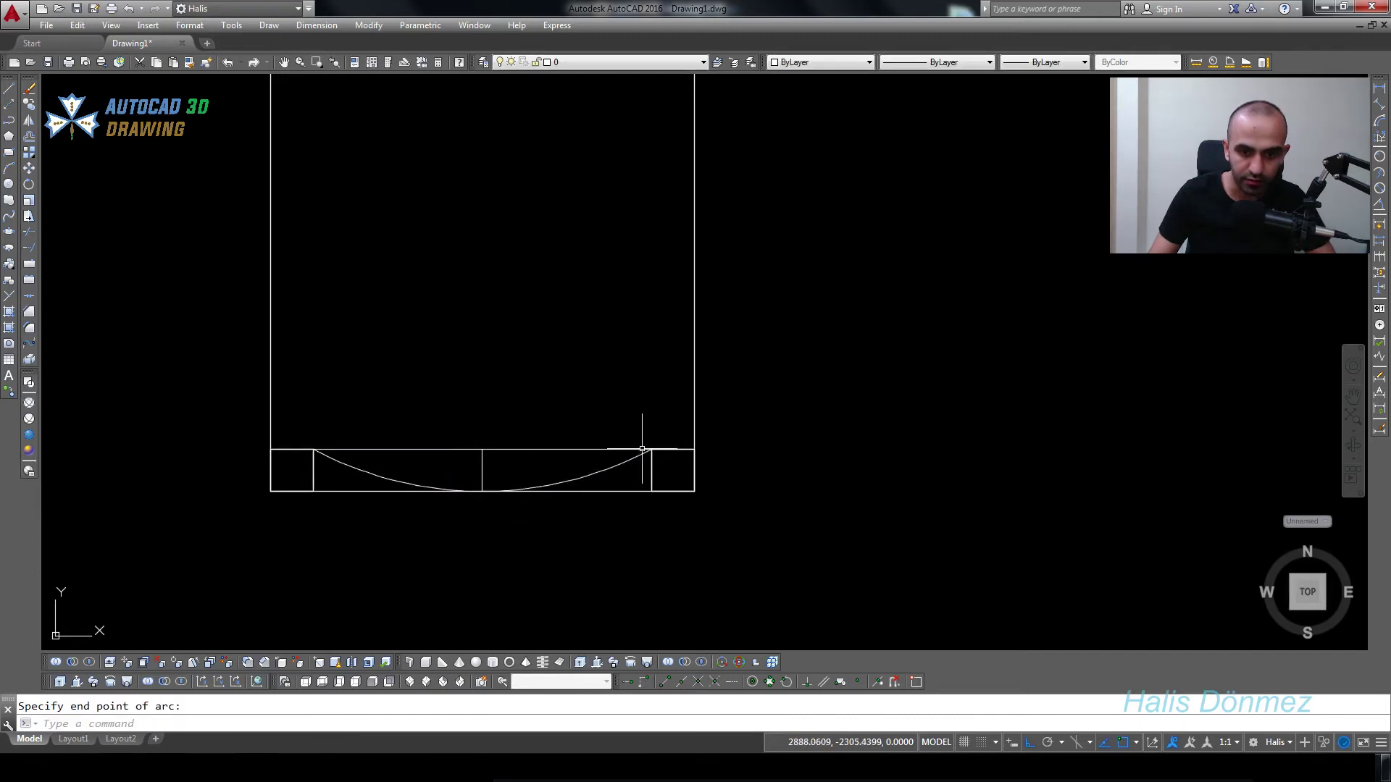
- In SW Isometric view, move the arcs from the leg corner onto the back-leg tops
left_click(409, 682)
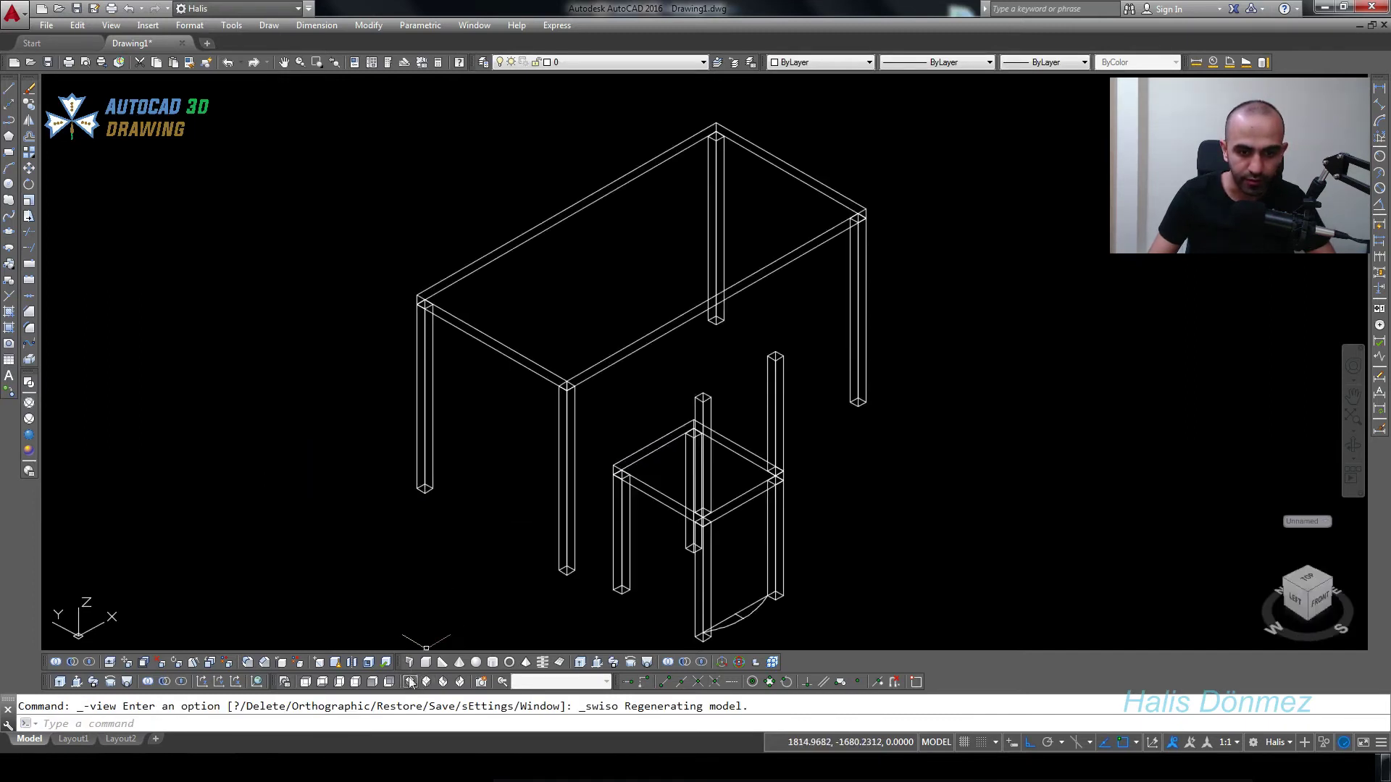
scroll(789, 568, "up", 2)
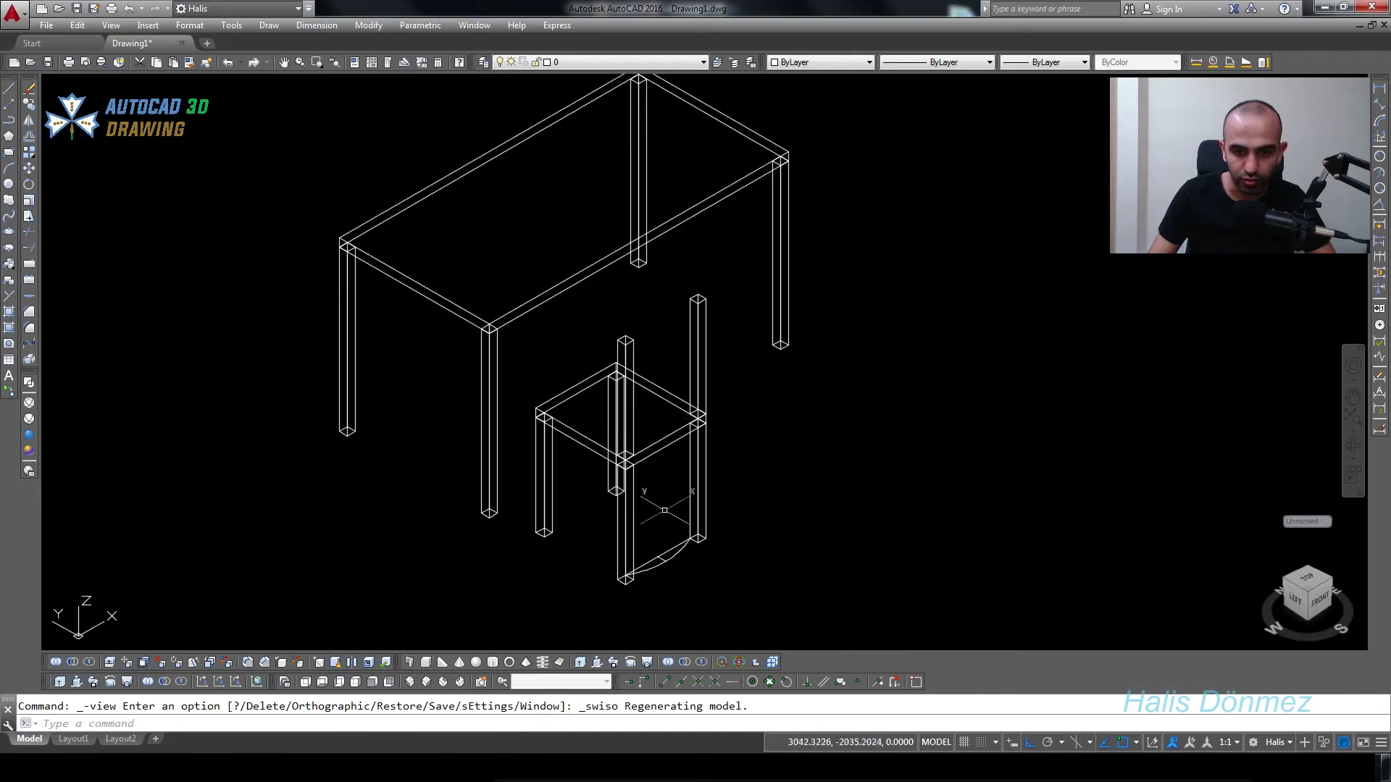
scroll(663, 557, "up", 1)
scroll(579, 612, "up", 2)
left_click(521, 618)
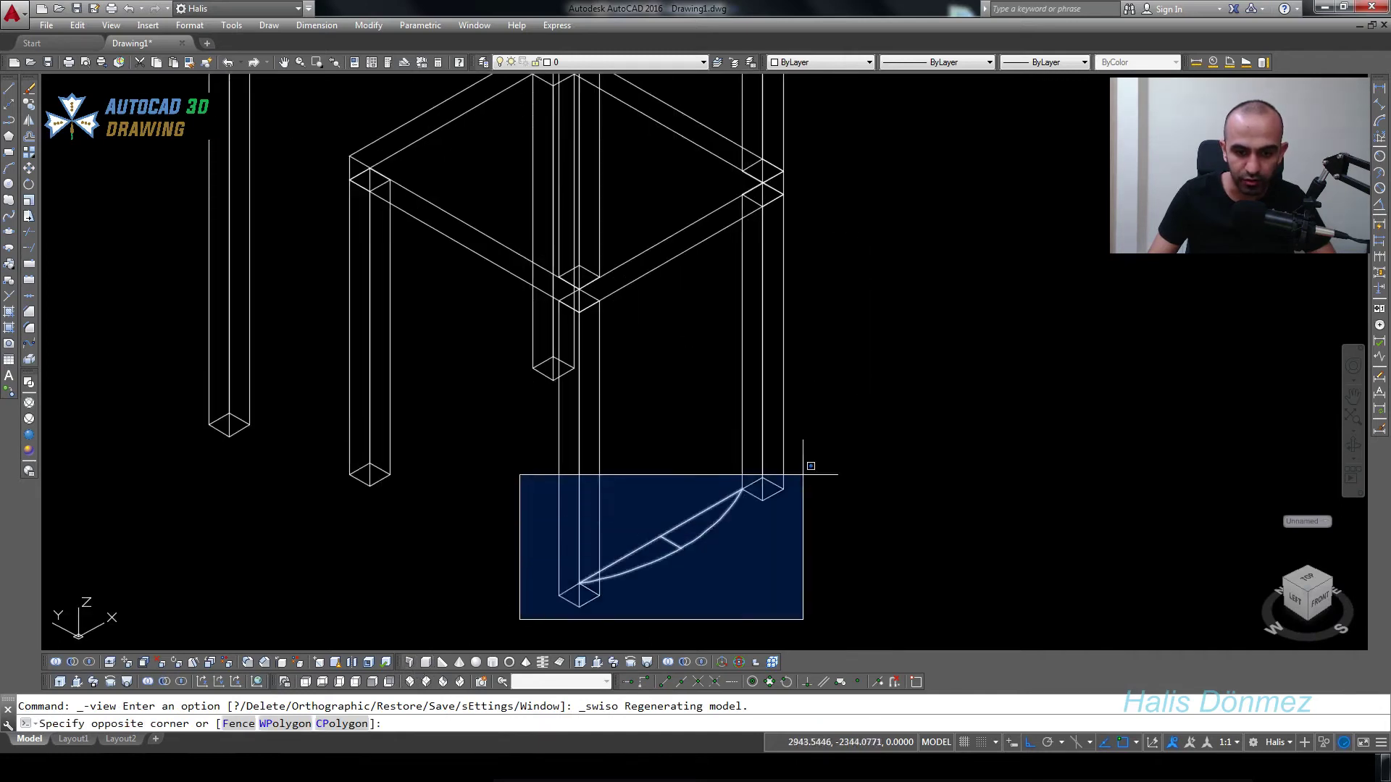
left_click(836, 443)
type("m")
key("Return")
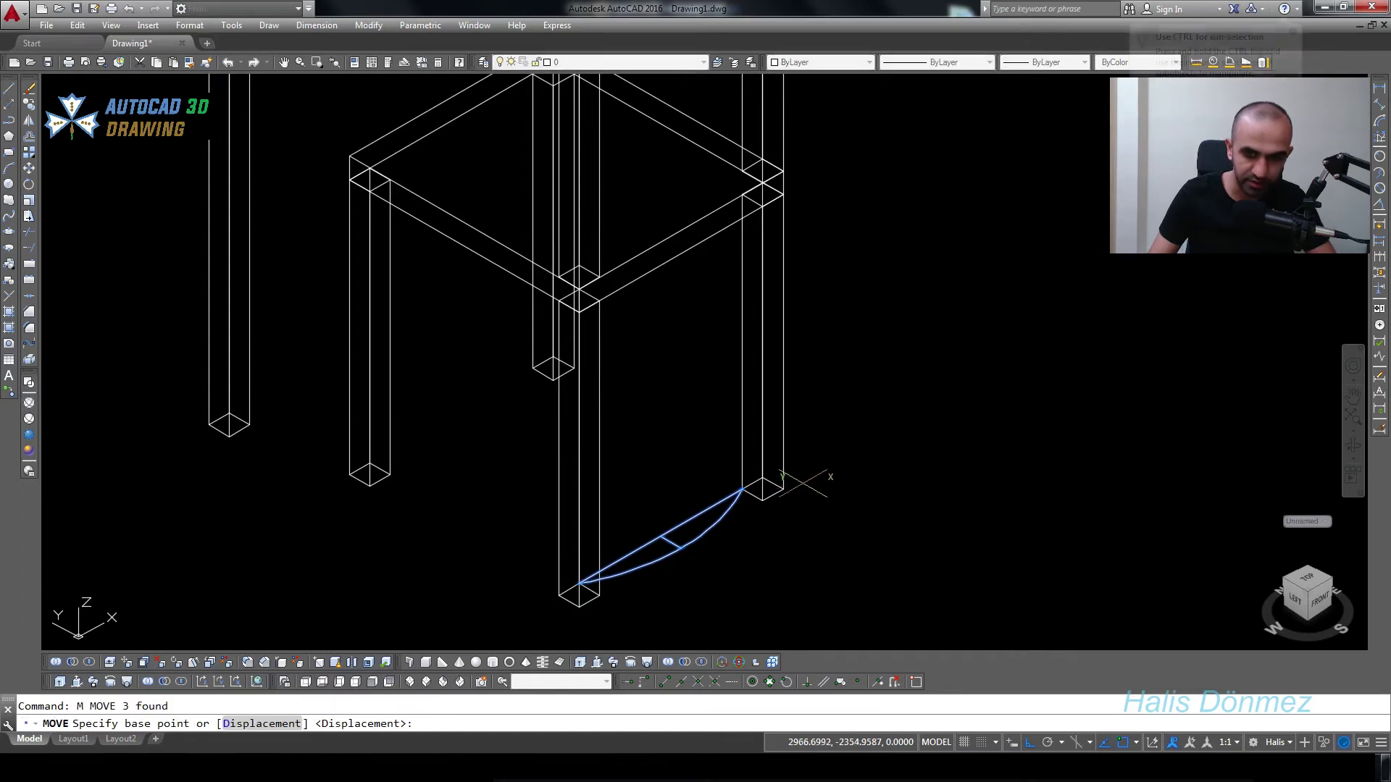
left_click(783, 489)
middle_click_drag(793, 325, 735, 568)
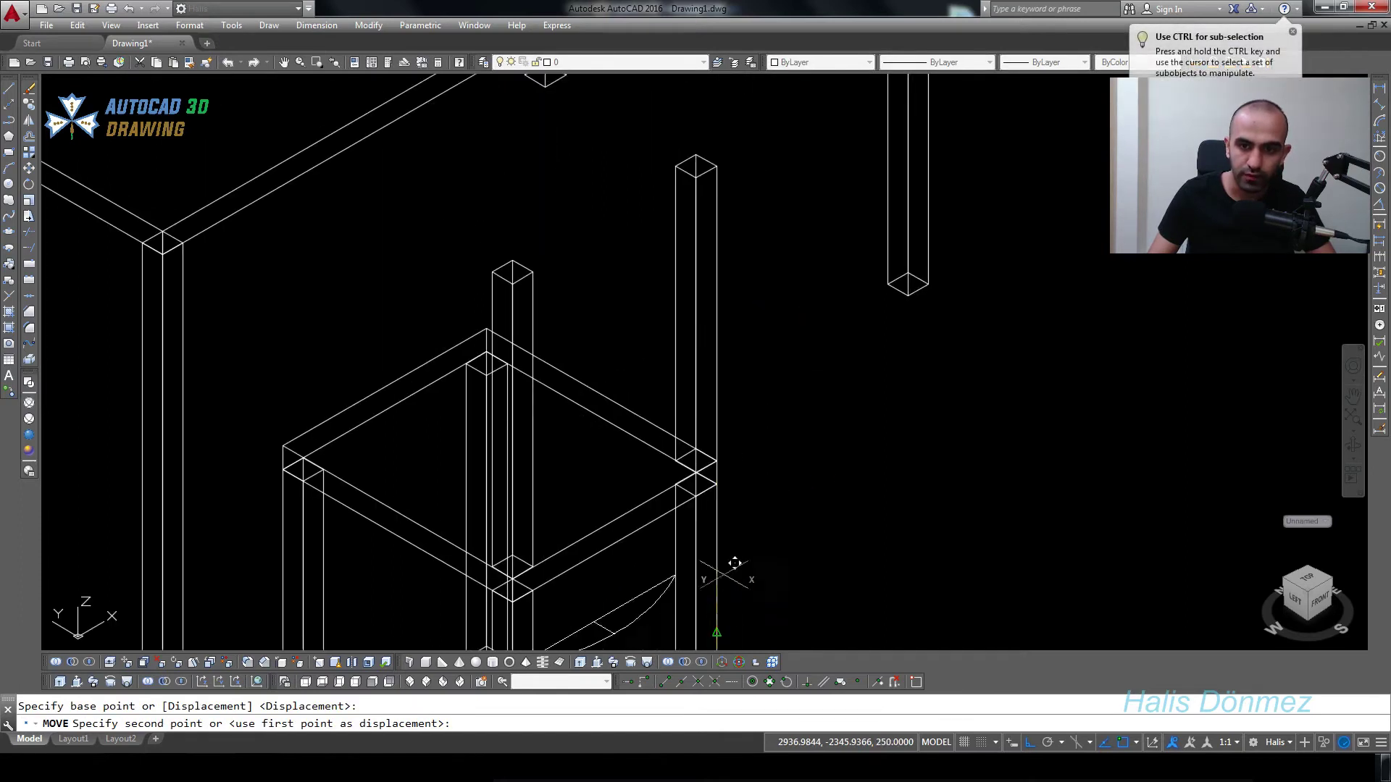
left_click(717, 168)
key("Escape")
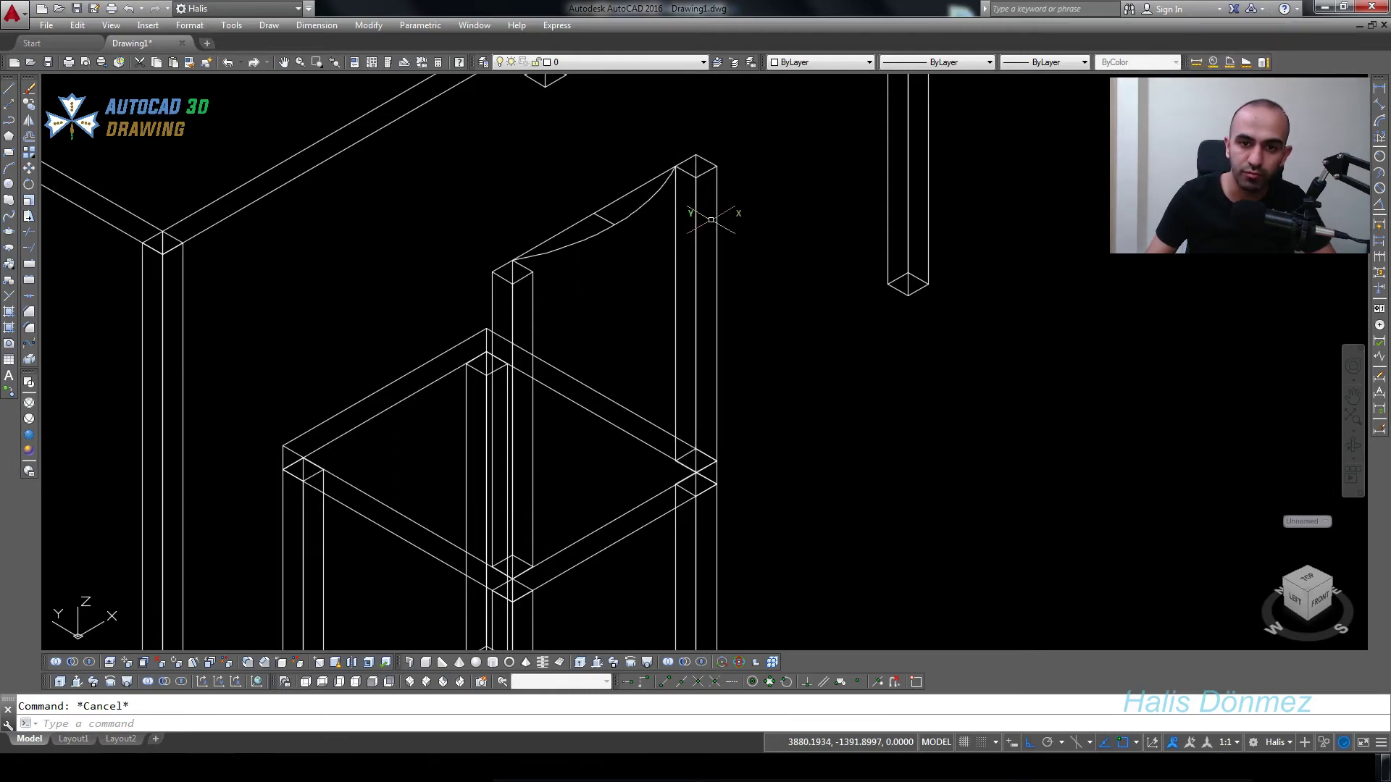
- Erase the straight top edge and the short line between the back legs
middle_click_drag(677, 217, 656, 321)
left_click(591, 303)
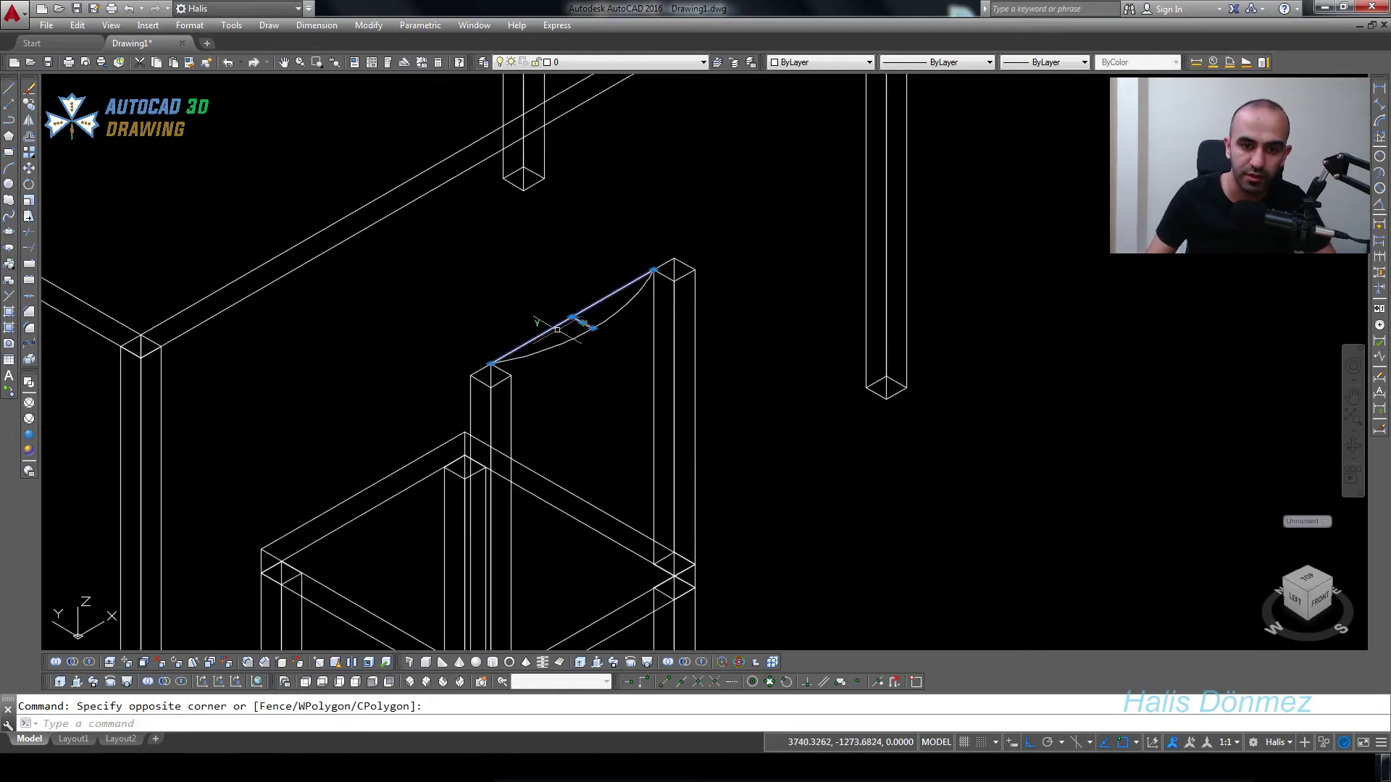
left_click(536, 311)
type("e")
key("Return")
left_click(584, 311)
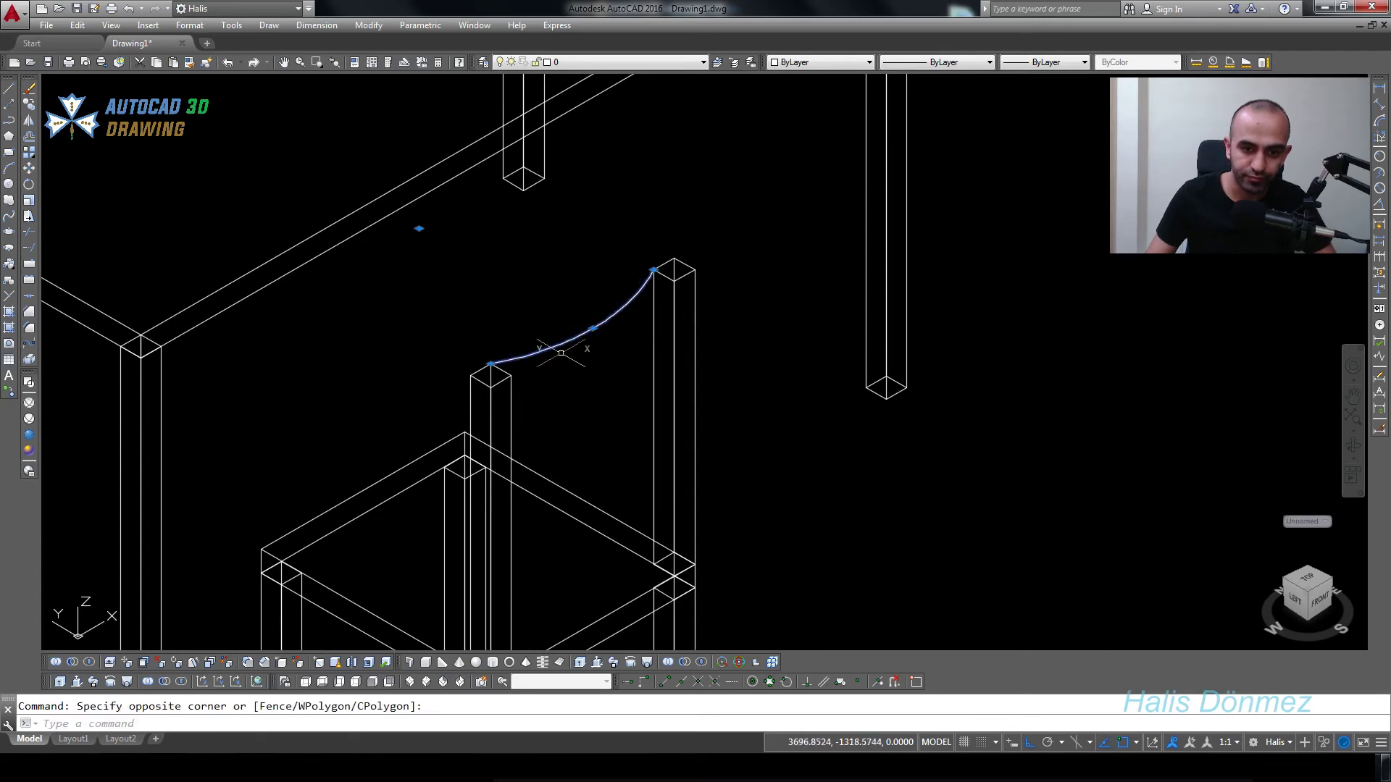
type("l")
key("Return")
scroll(647, 282, "up", 2)
left_click(647, 282)
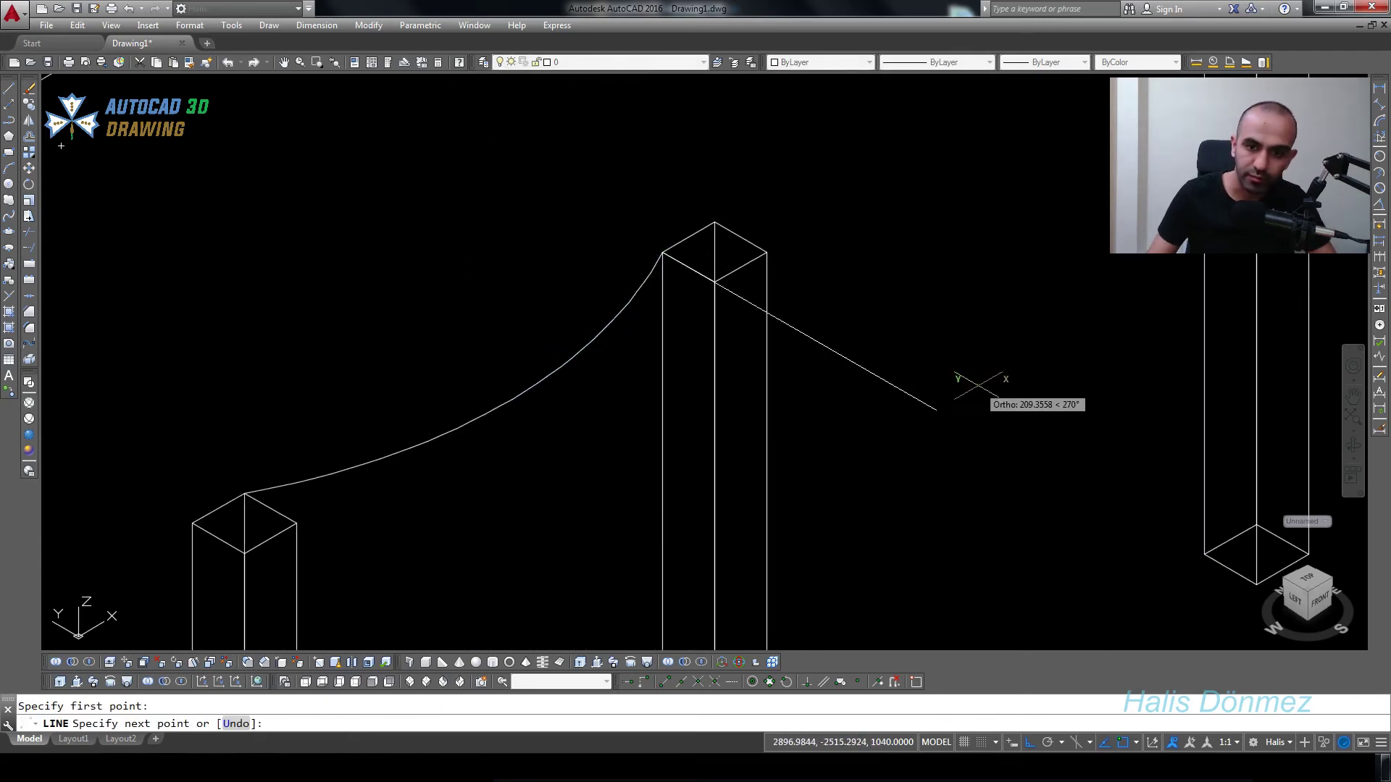
type("0")
key("Return")
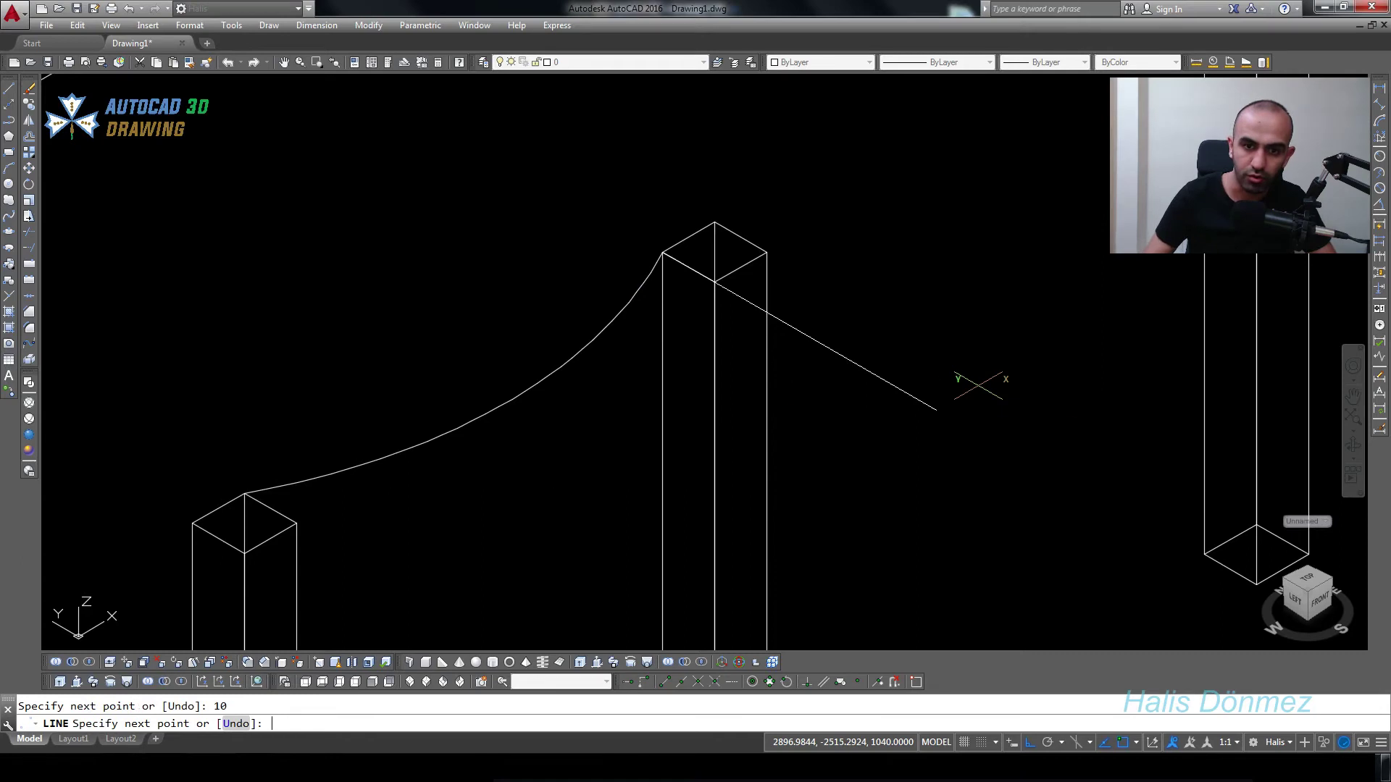
key("Escape")
key("Return")
left_click(245, 493)
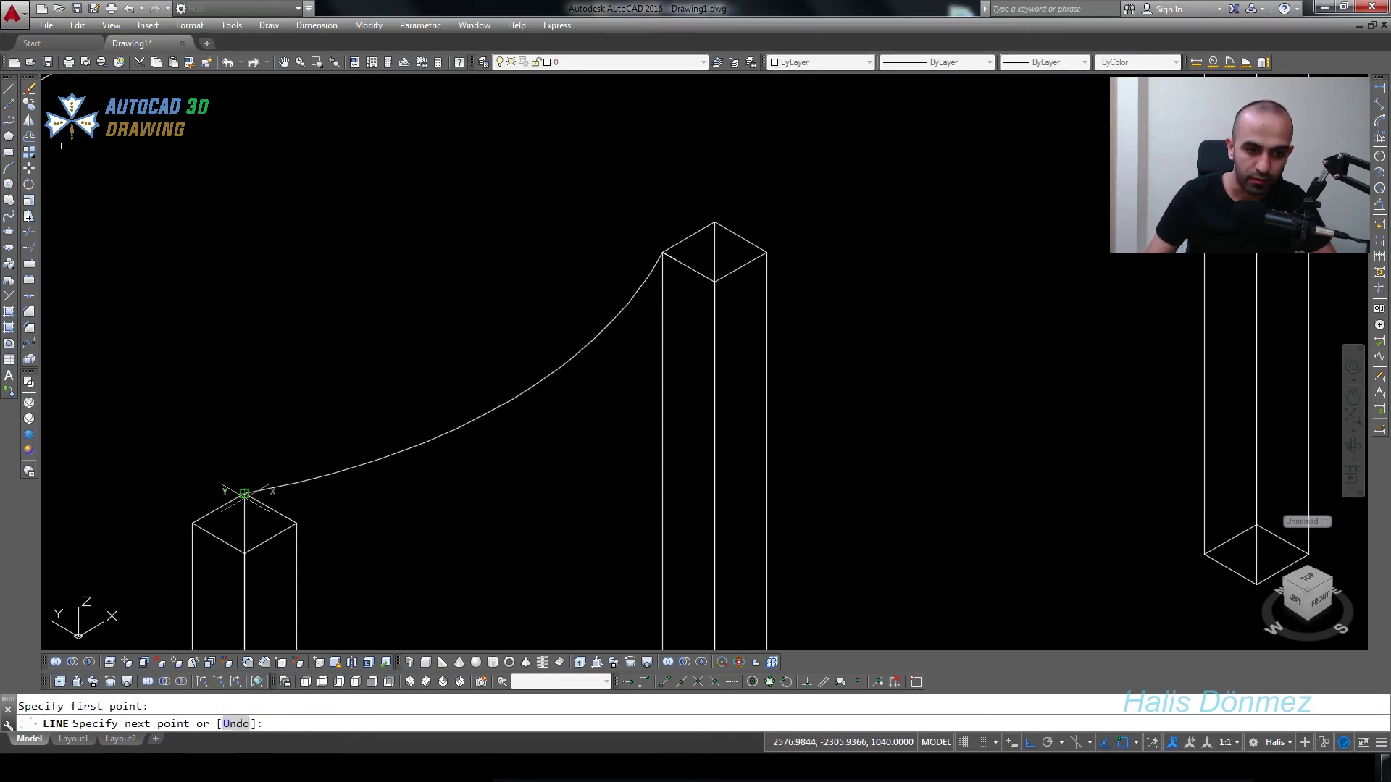
key("Escape")
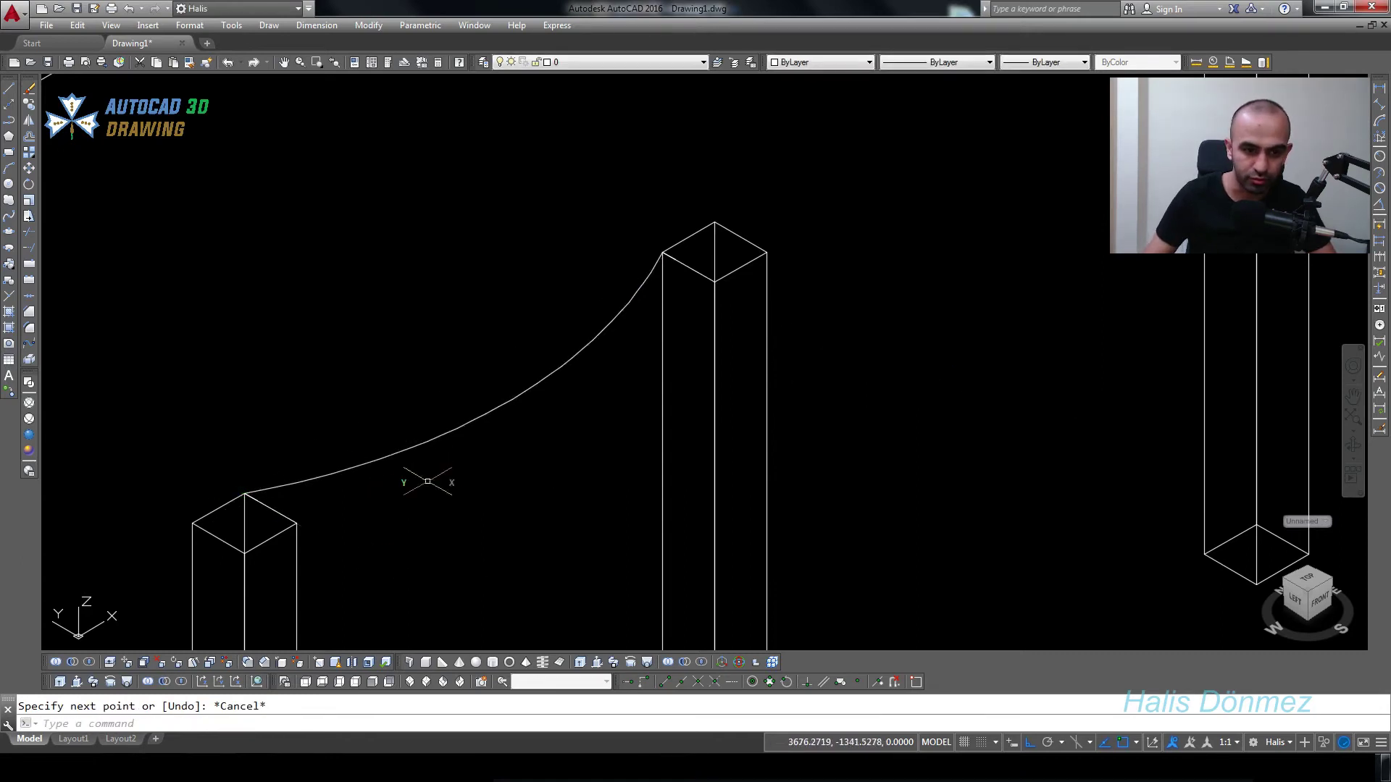
left_click_drag(435, 431, 422, 507)
type("o")
- Copy the chair-back curve 10 units to form a parallel curve
key("Return")
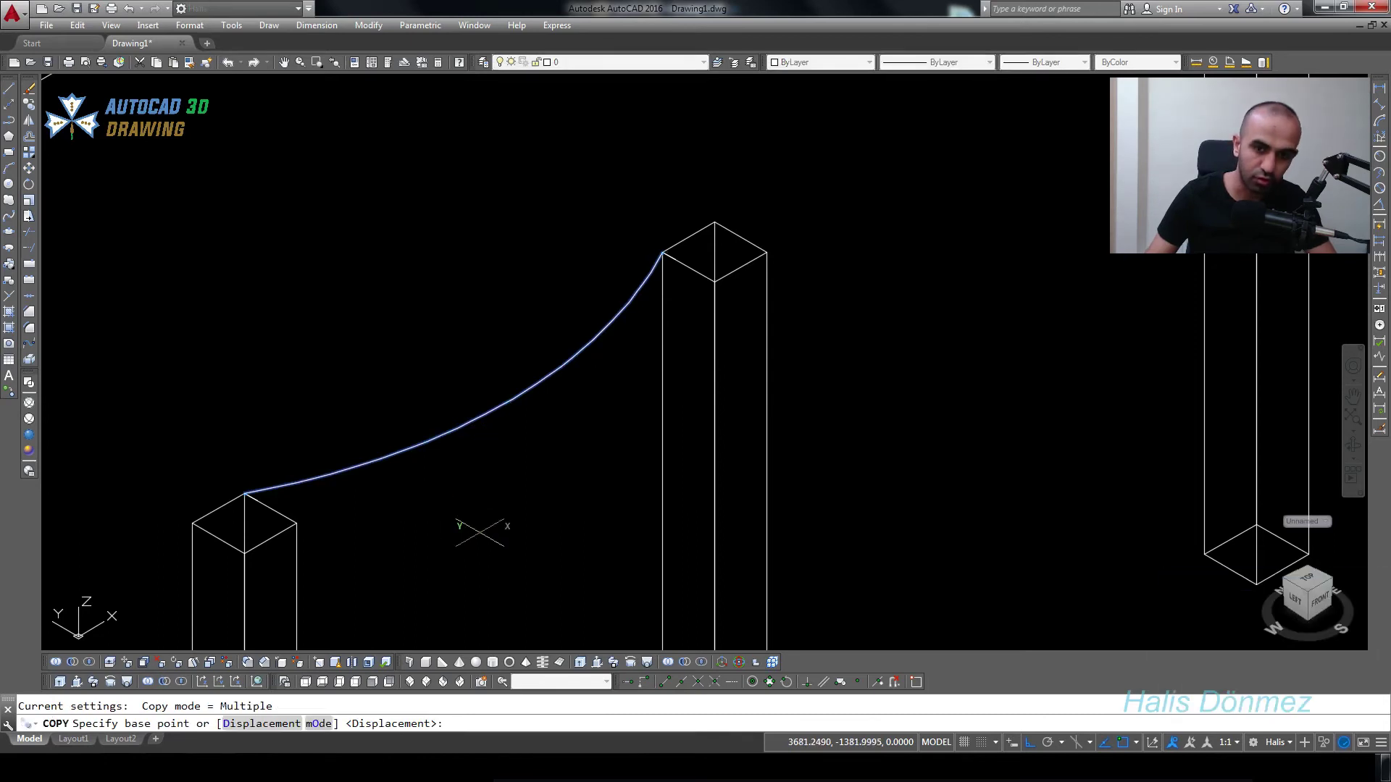
left_click(480, 533)
type("10")
key("Return")
key("Escape")
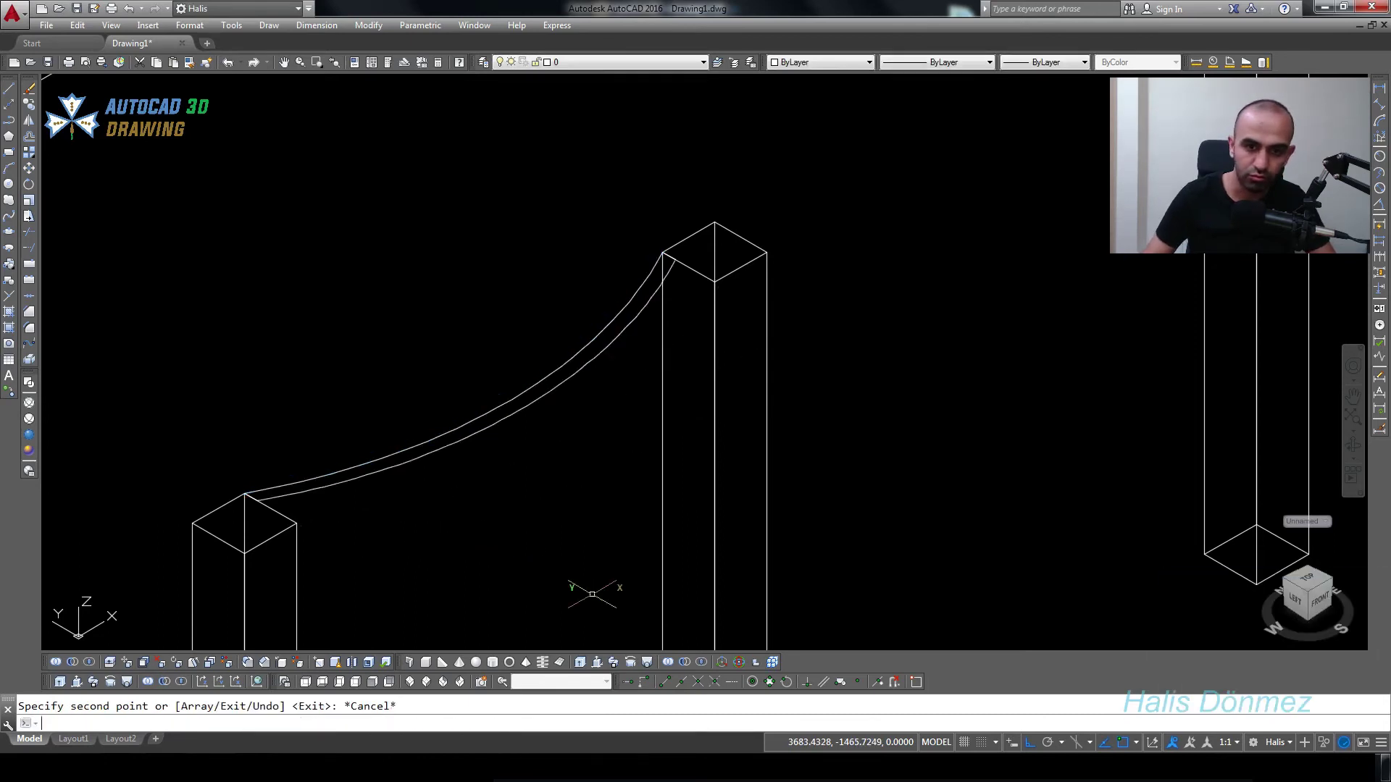
- Convert the closed curved strip into a region with REGION (rg)
type("r")
type("g")
key("Return")
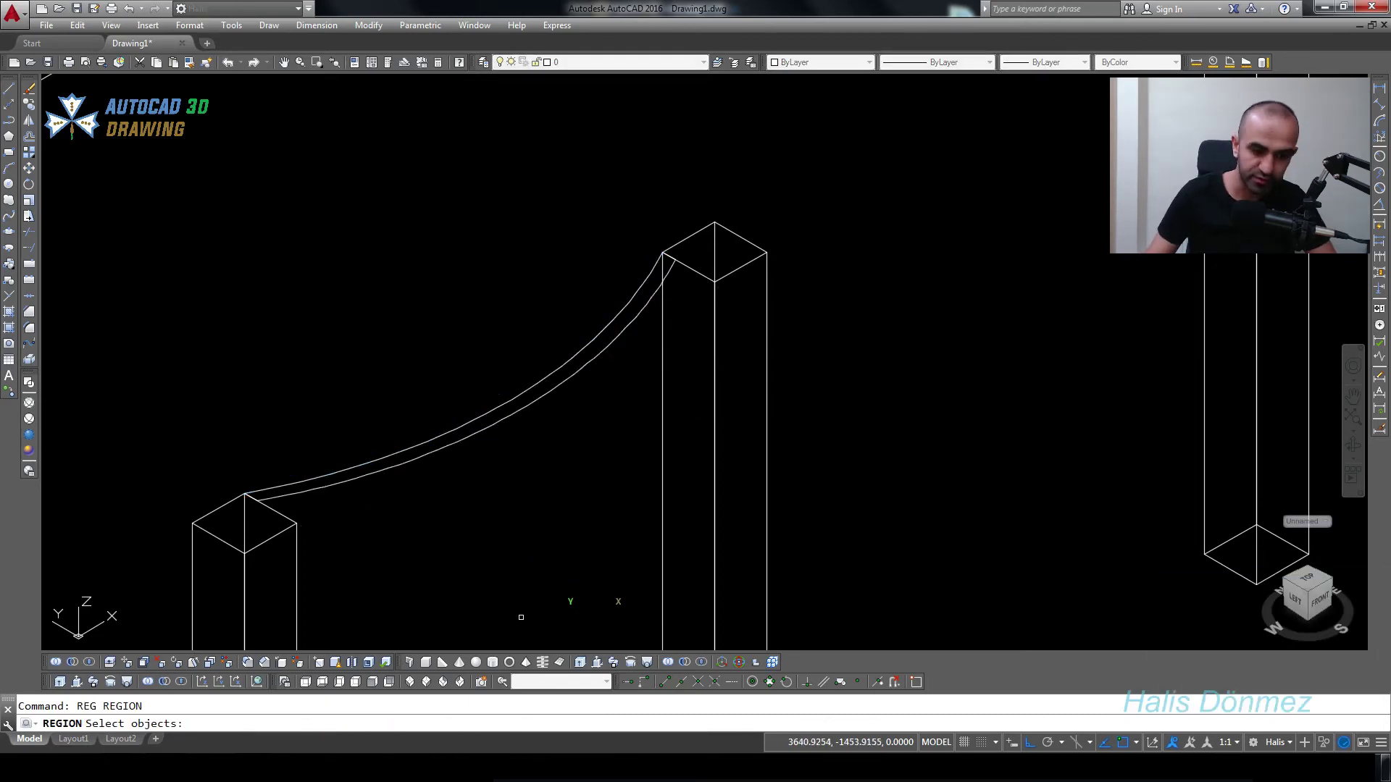
left_click(226, 526)
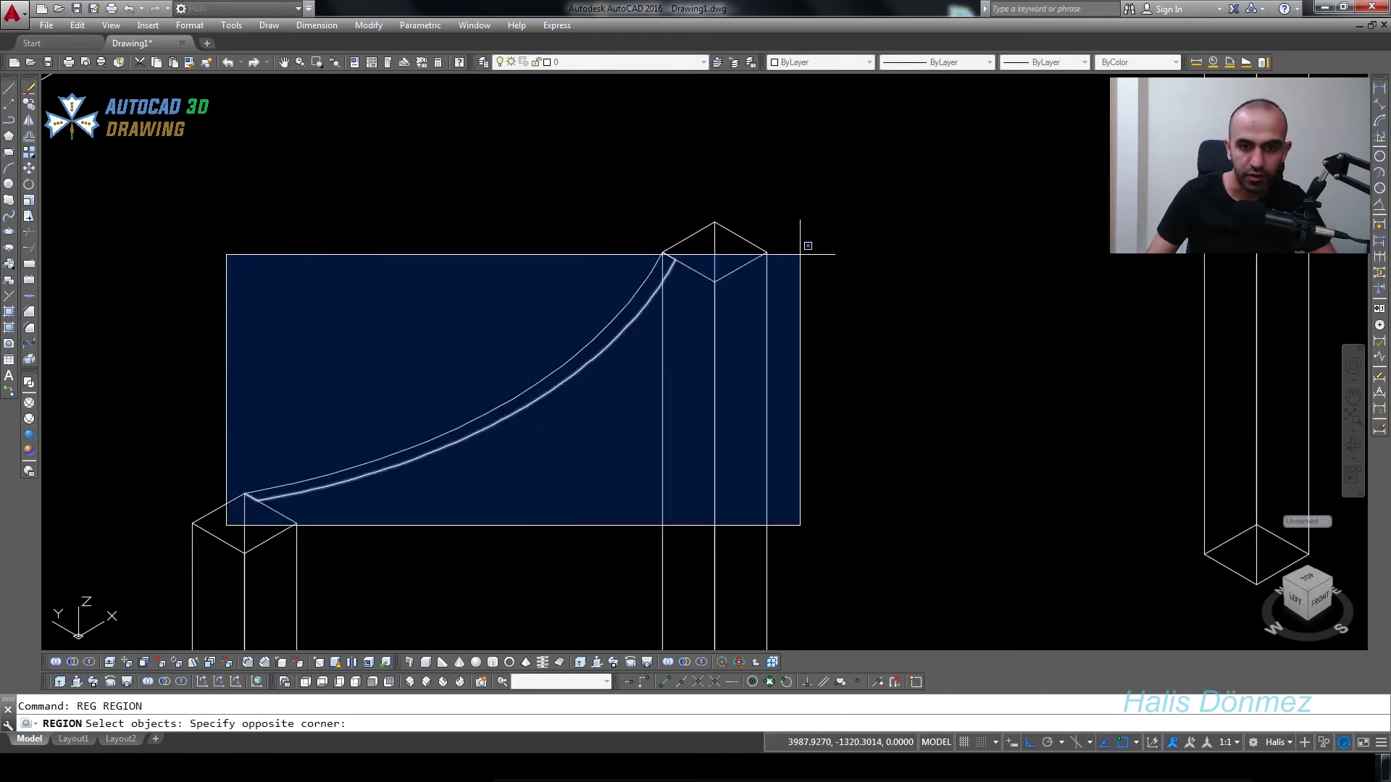
left_click(737, 224)
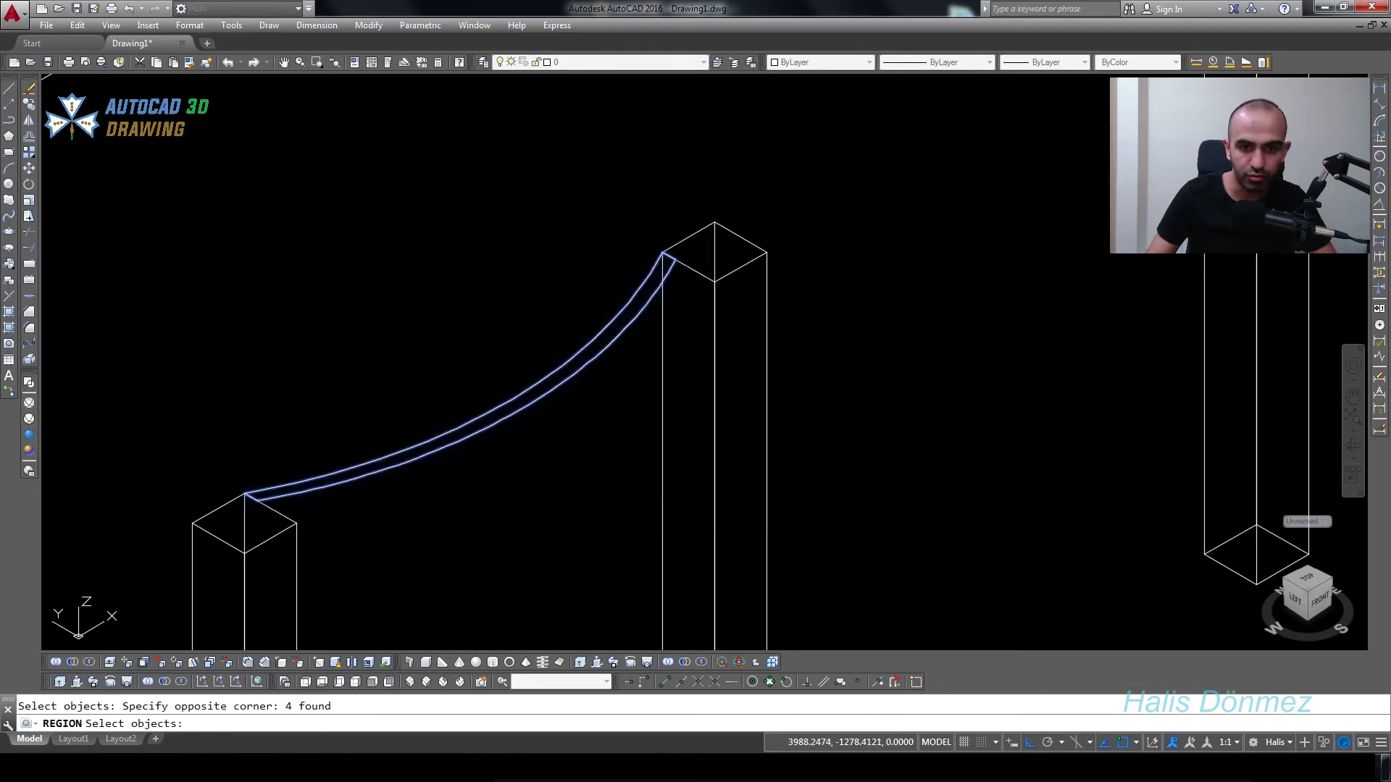
key("Return")
key("Escape")
type("ex")
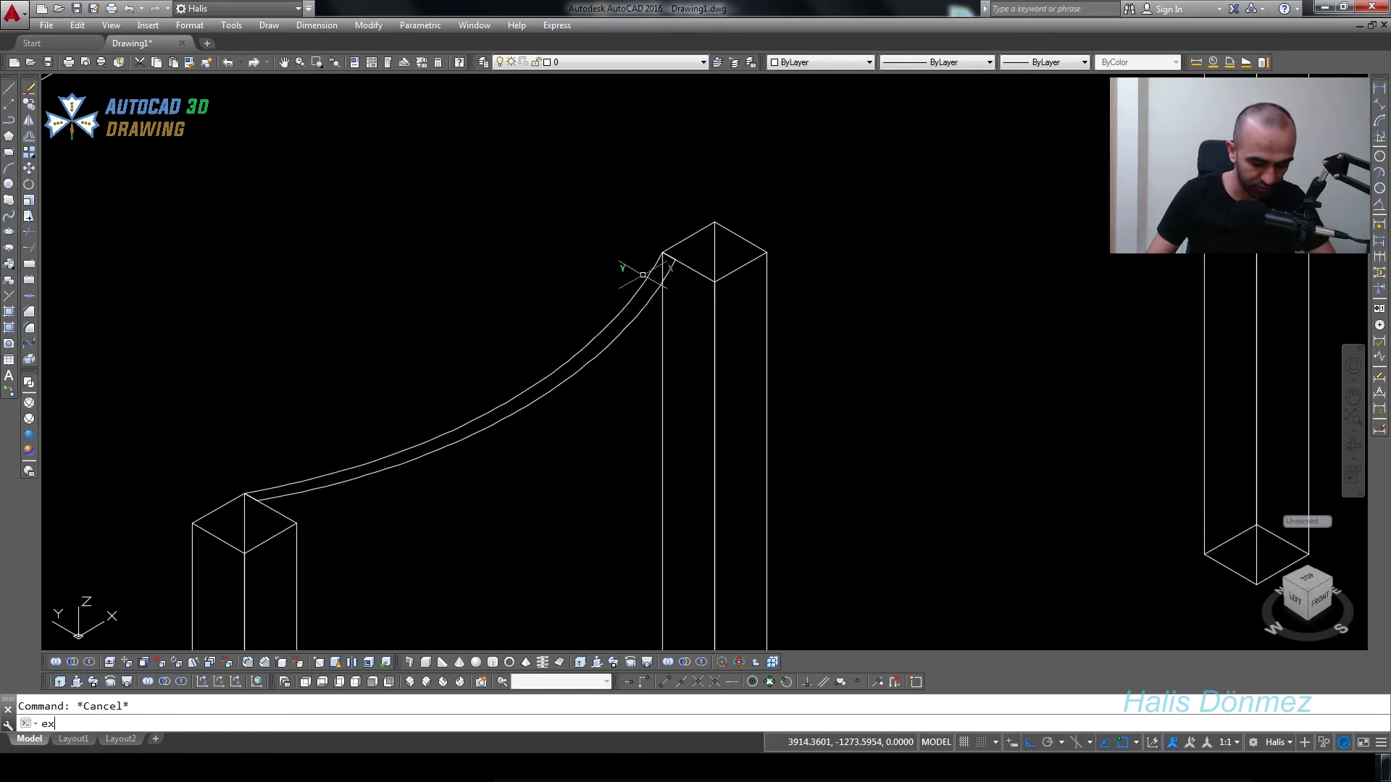
- Extrude the curved region 100 units high
key("Return")
left_click(606, 270)
left_click(513, 428)
key("Return")
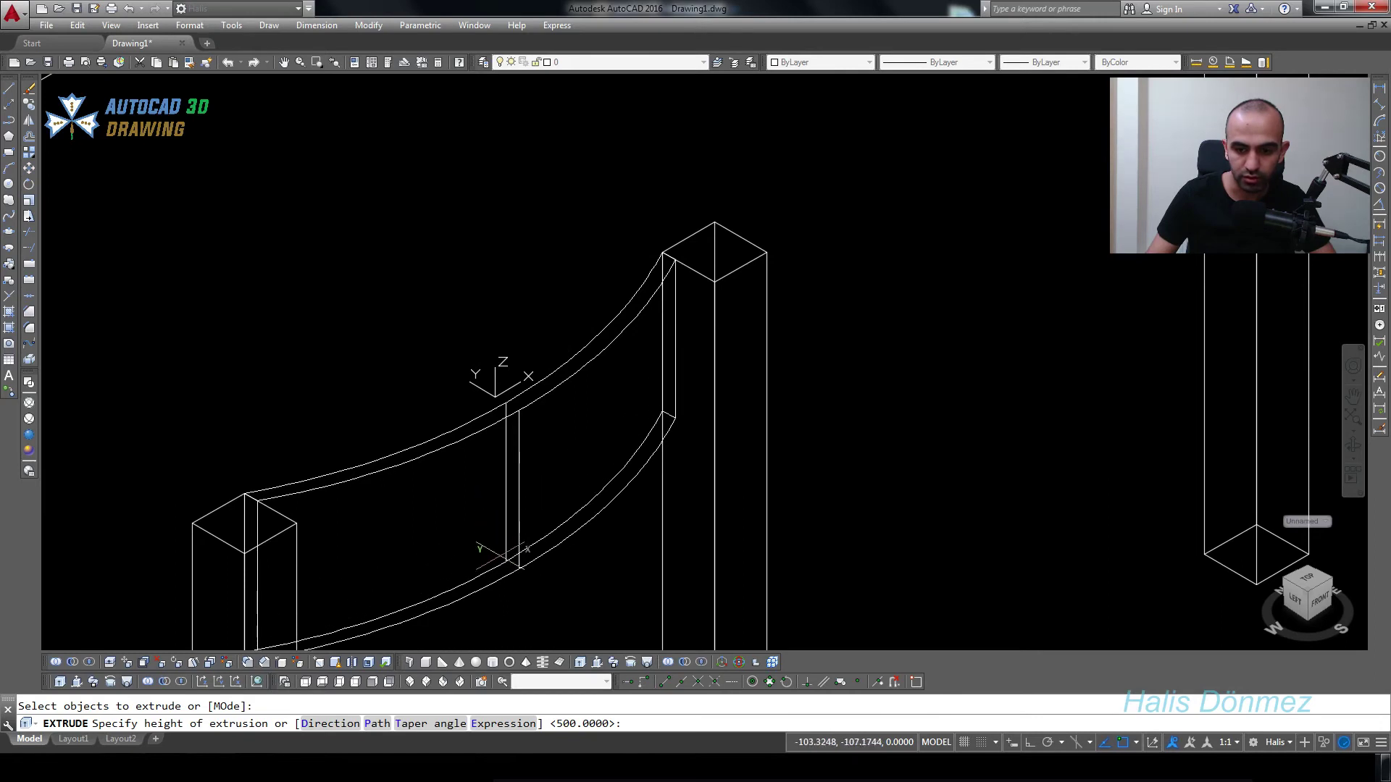
type("10")
key("Return")
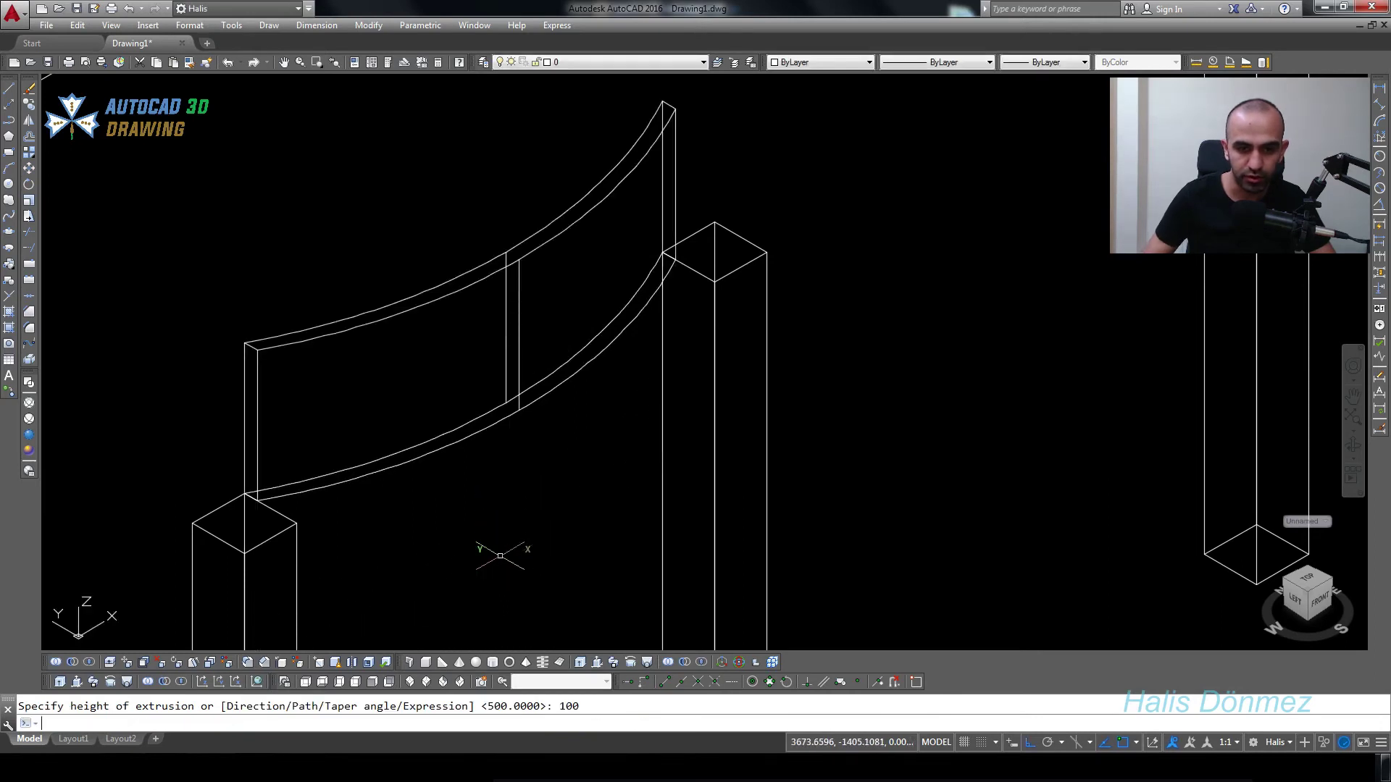
- Move the curved wall down 100 units, then zoom extents to show table and chair
left_click_drag(512, 366, 437, 470)
type("m")
key("Return")
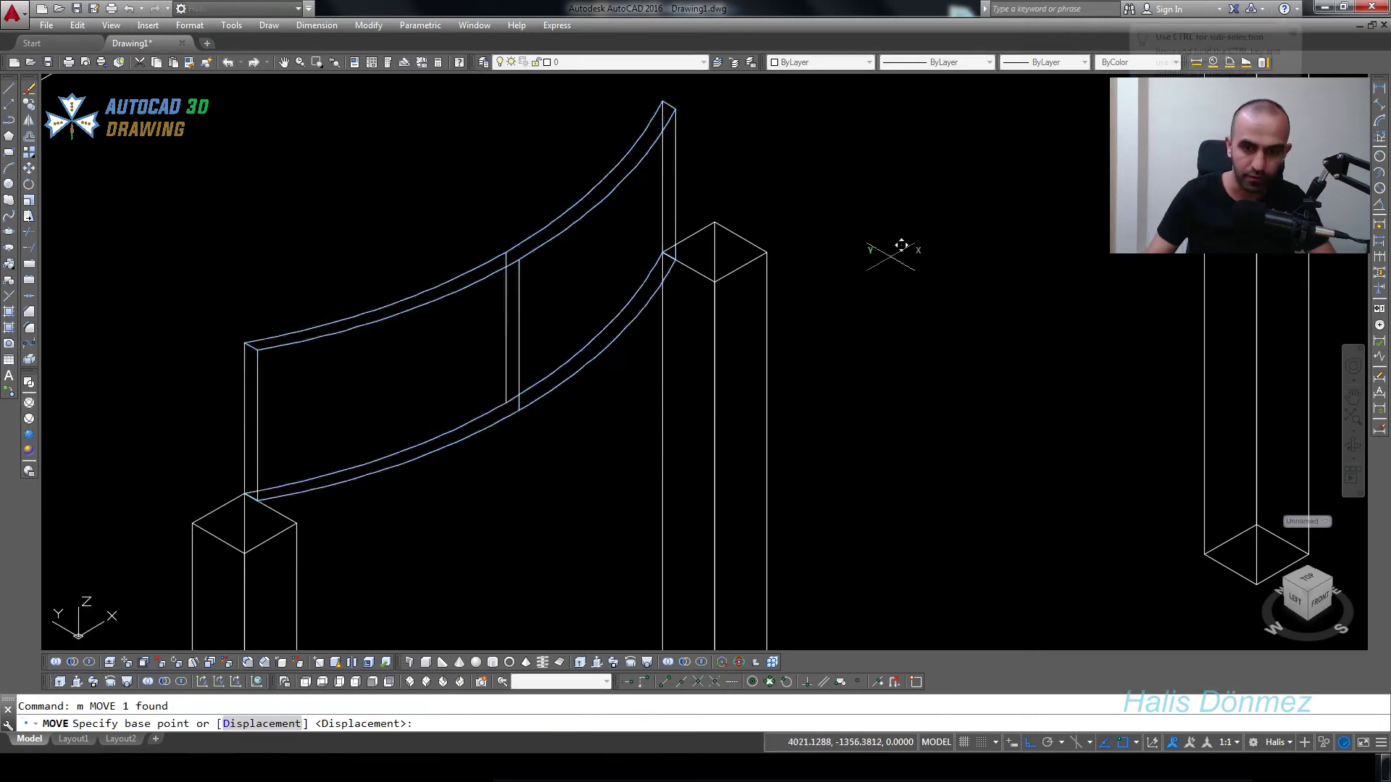
left_click(898, 248)
type("00")
key("Return")
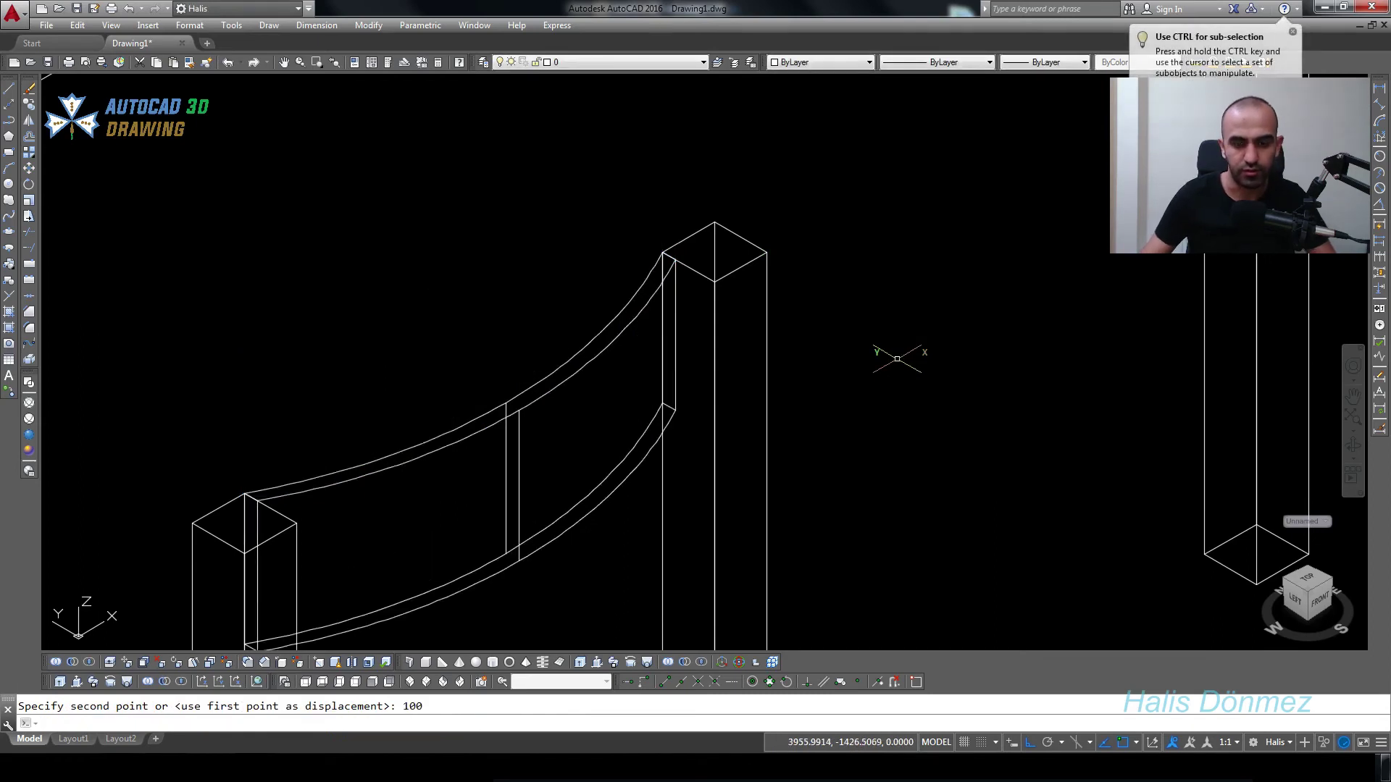
type("z")
key("Return")
type("e")
key("Return")
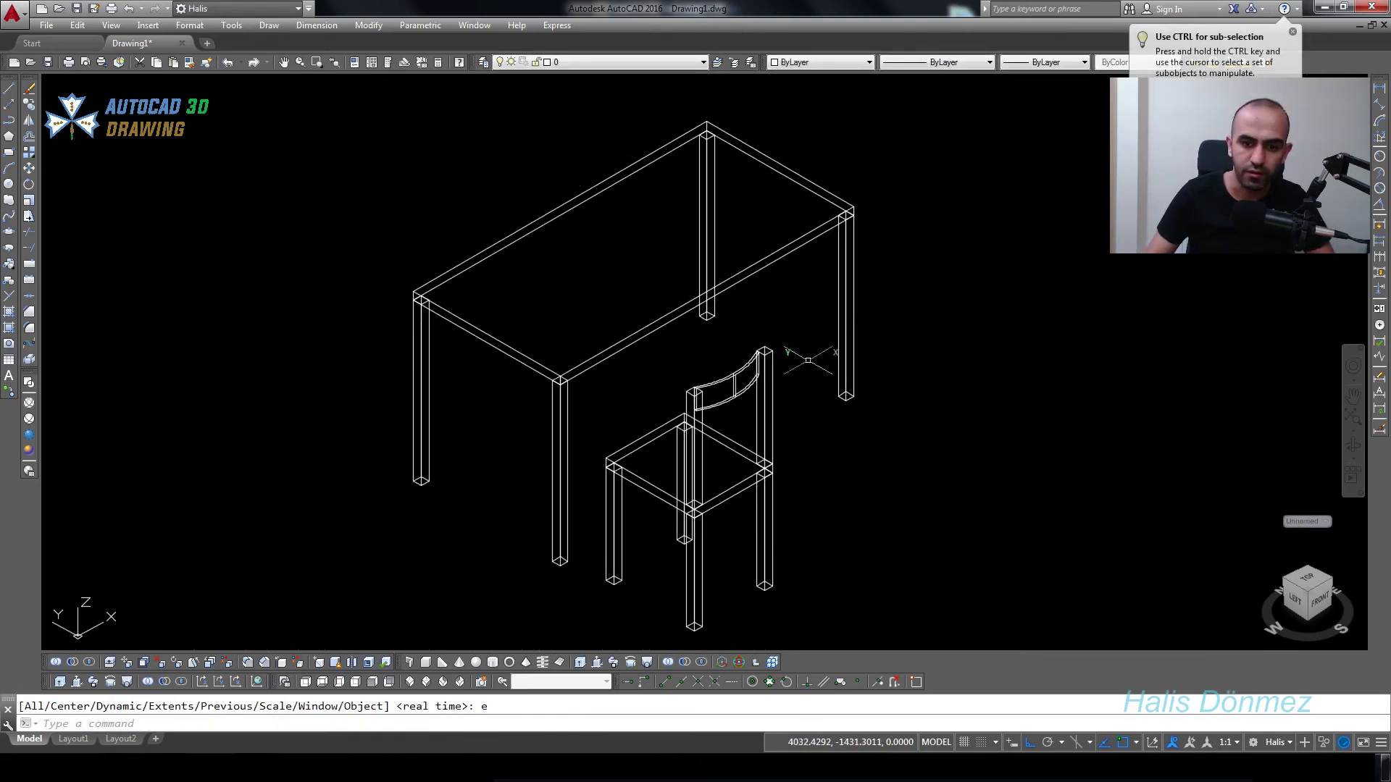
- Shade the model in Conceptual style and colour the whole table cyan
left_click(30, 451)
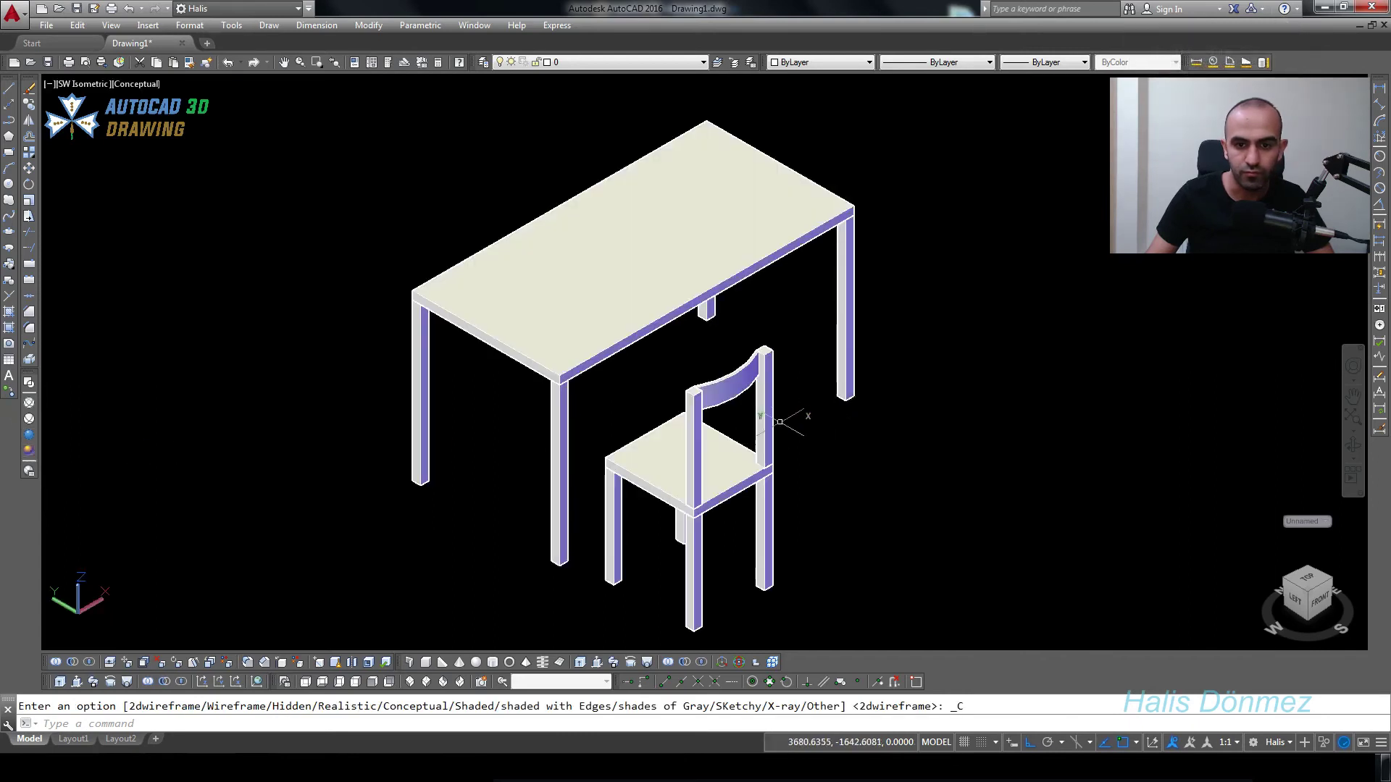
mouse_move(789, 428)
middle_mouse_down("shift")
mouse_move(575, 394)
mouse_move(772, 438)
mouse_move(726, 451)
middle_mouse_up("shift")
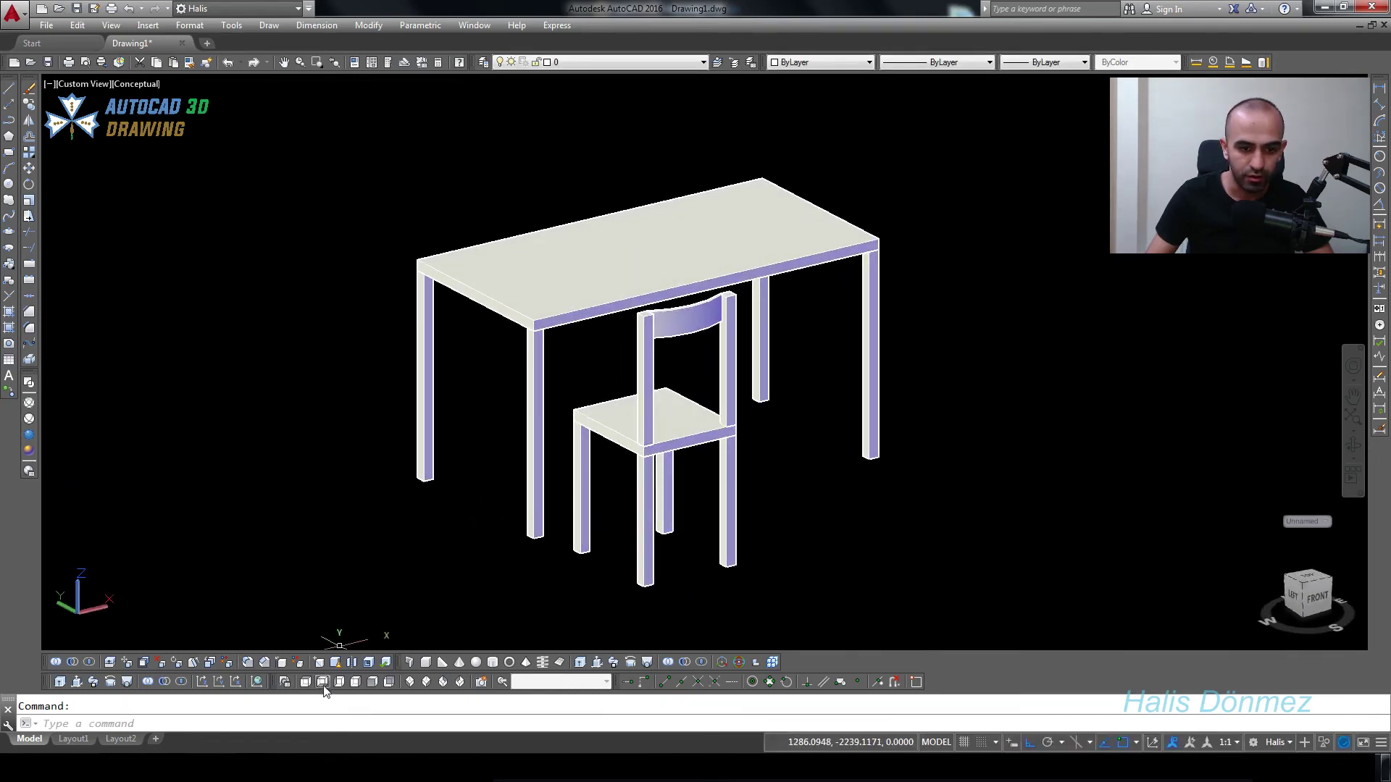
left_click(559, 205)
left_click(404, 397)
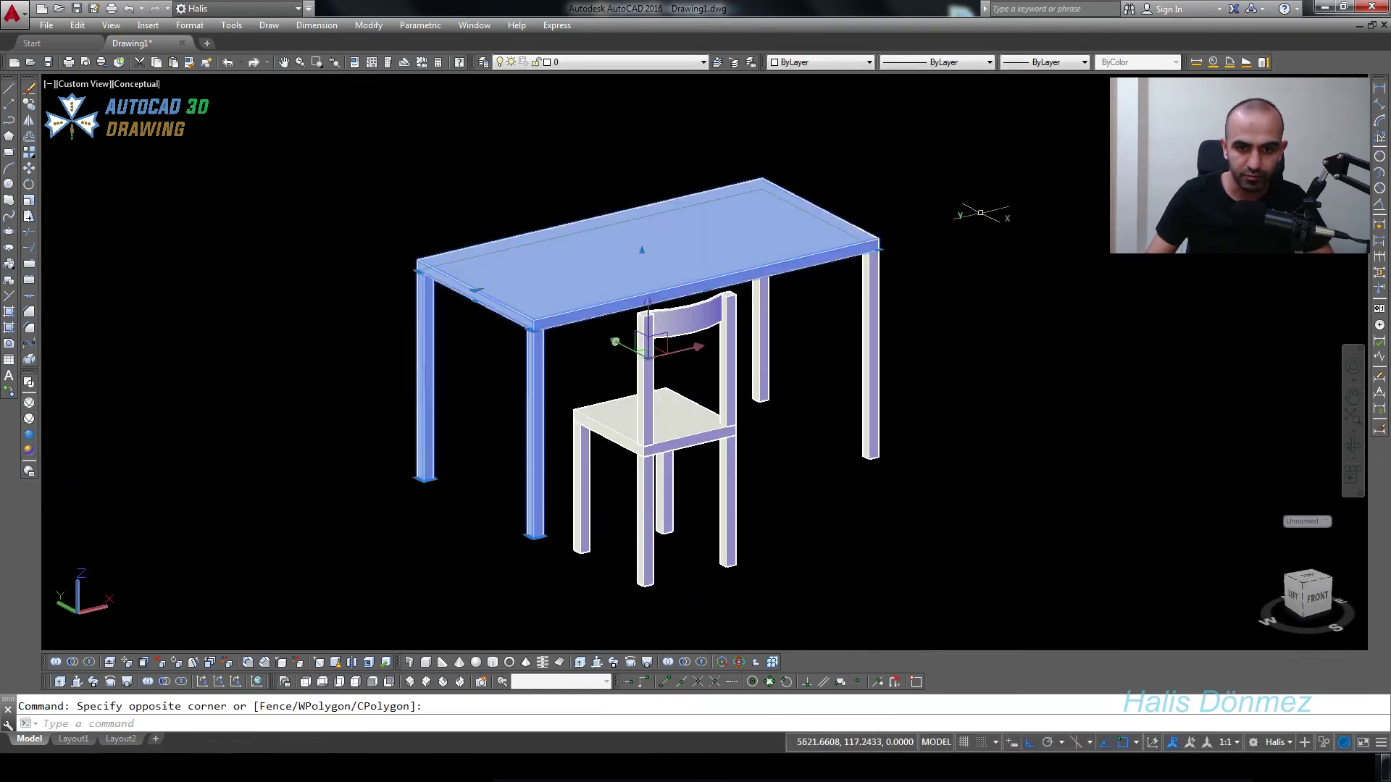
left_click(980, 212)
left_click(757, 406)
left_click(619, 63)
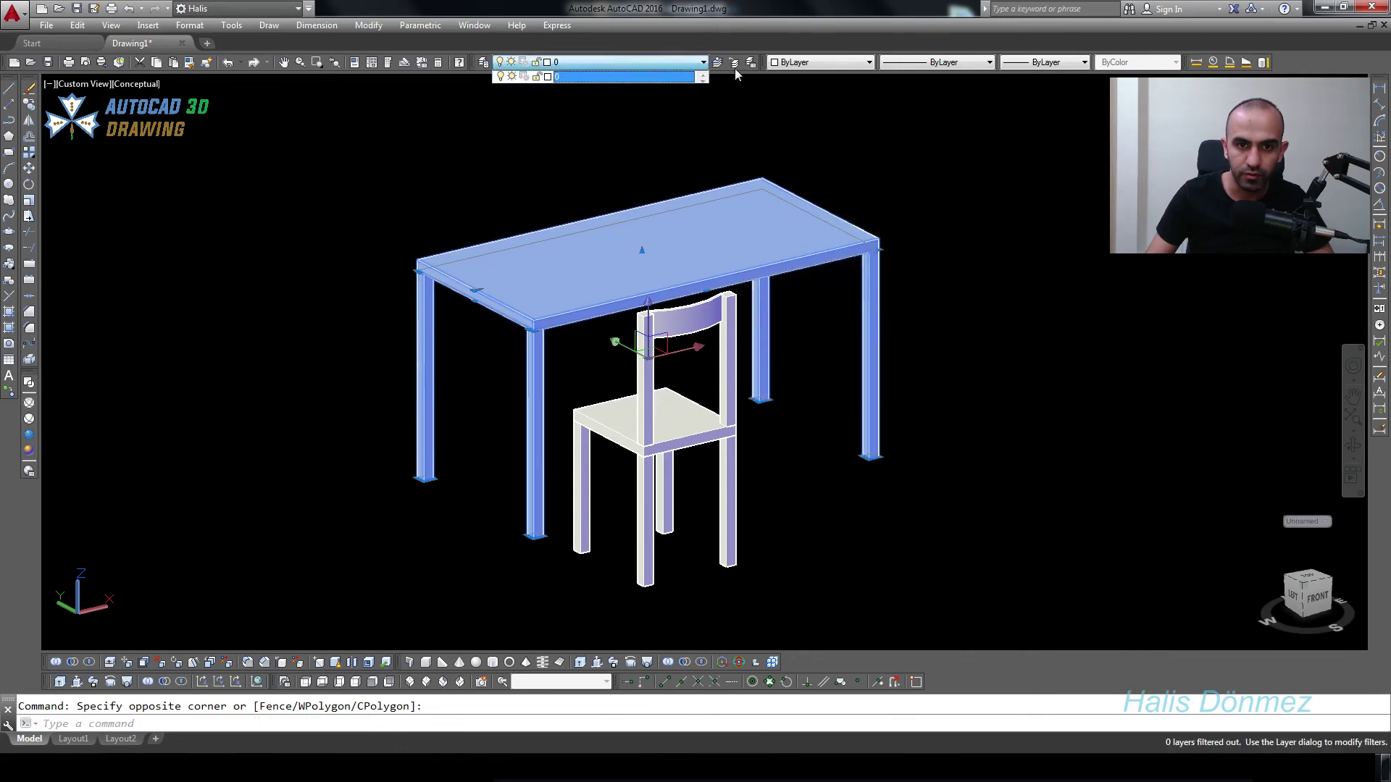
left_click(818, 63)
left_click(812, 138)
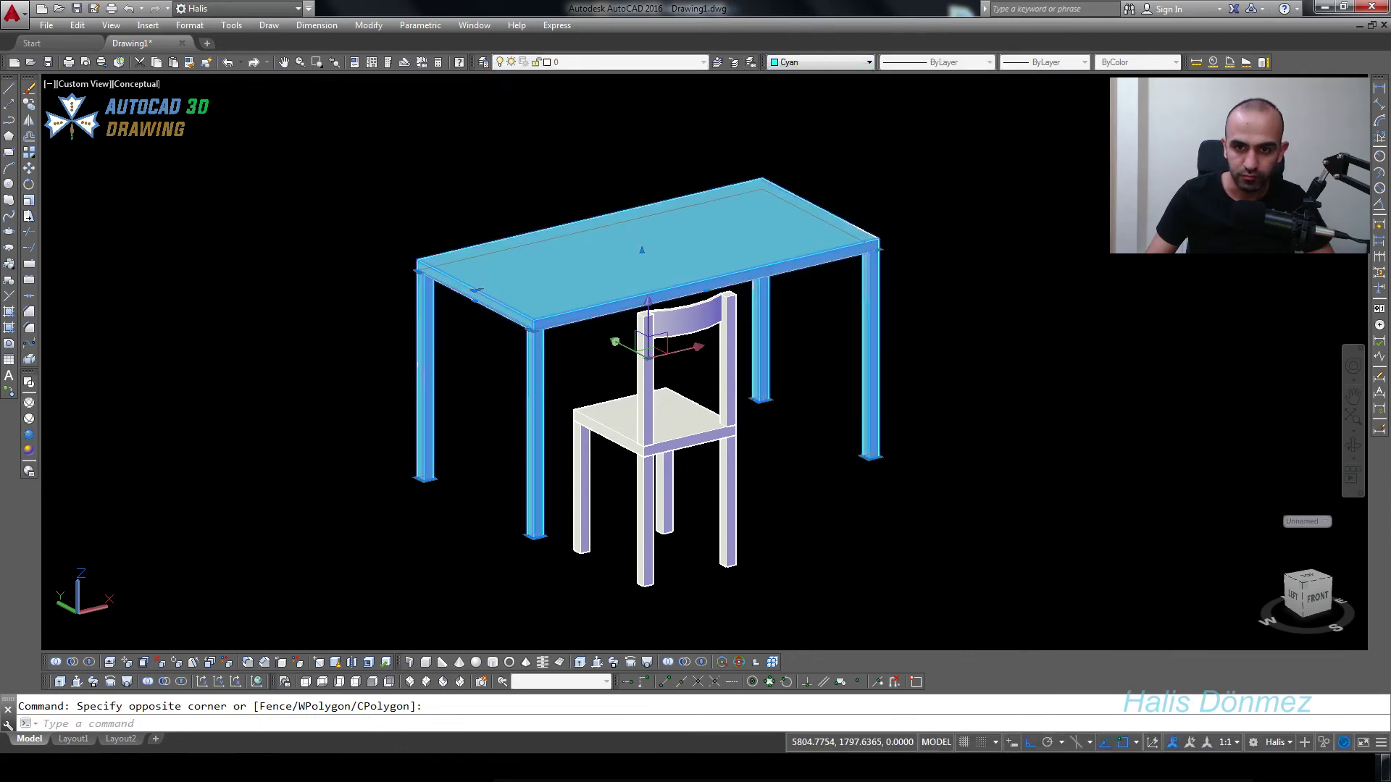
key("Escape")
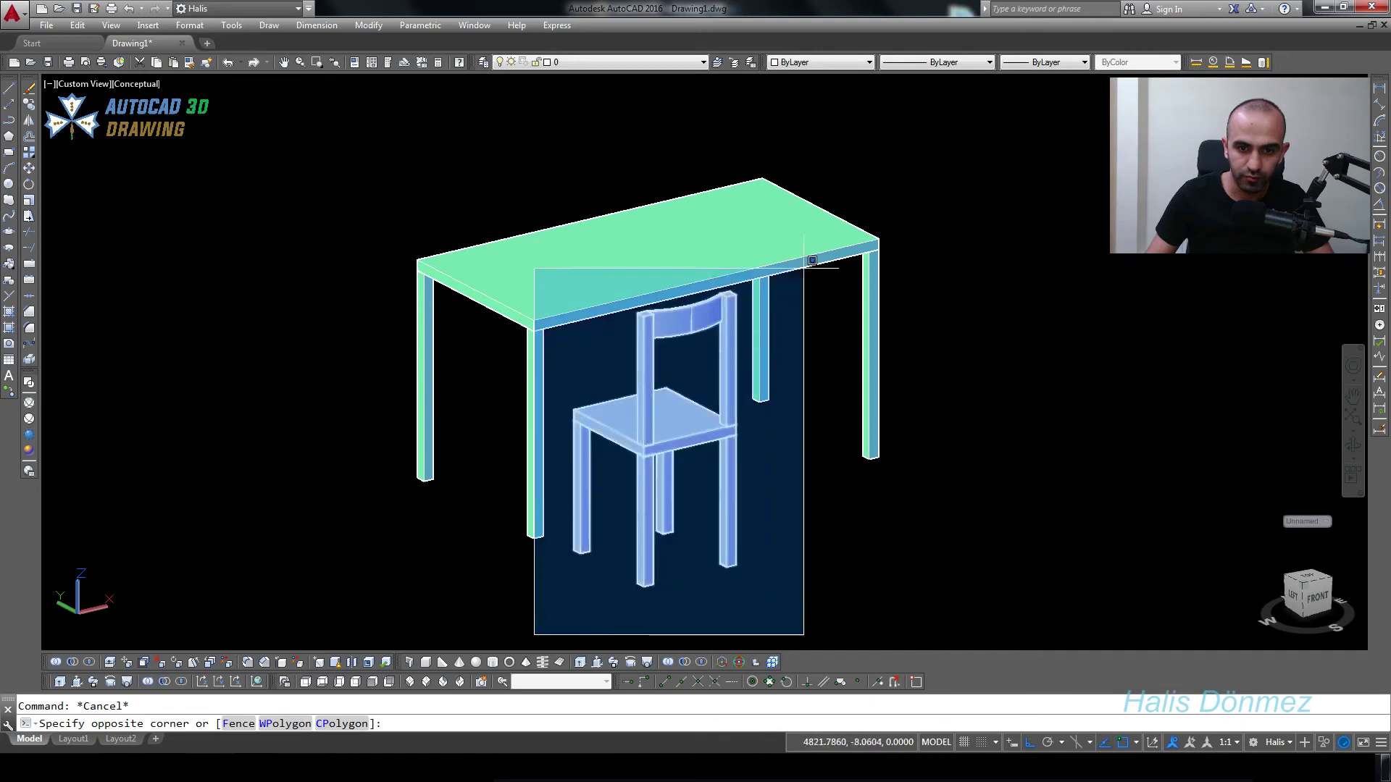
- Colour the chair magenta
left_click(833, 226)
left_click(798, 71)
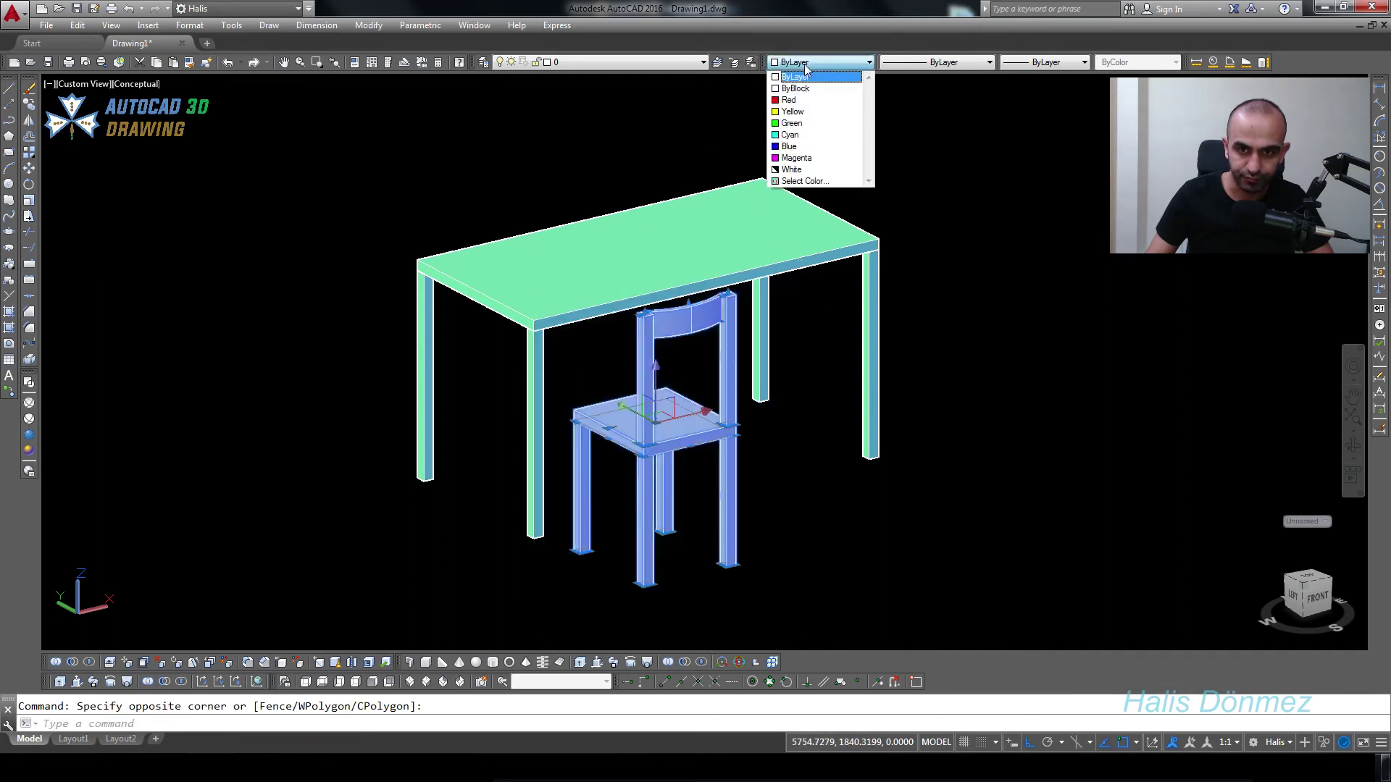
left_click(802, 158)
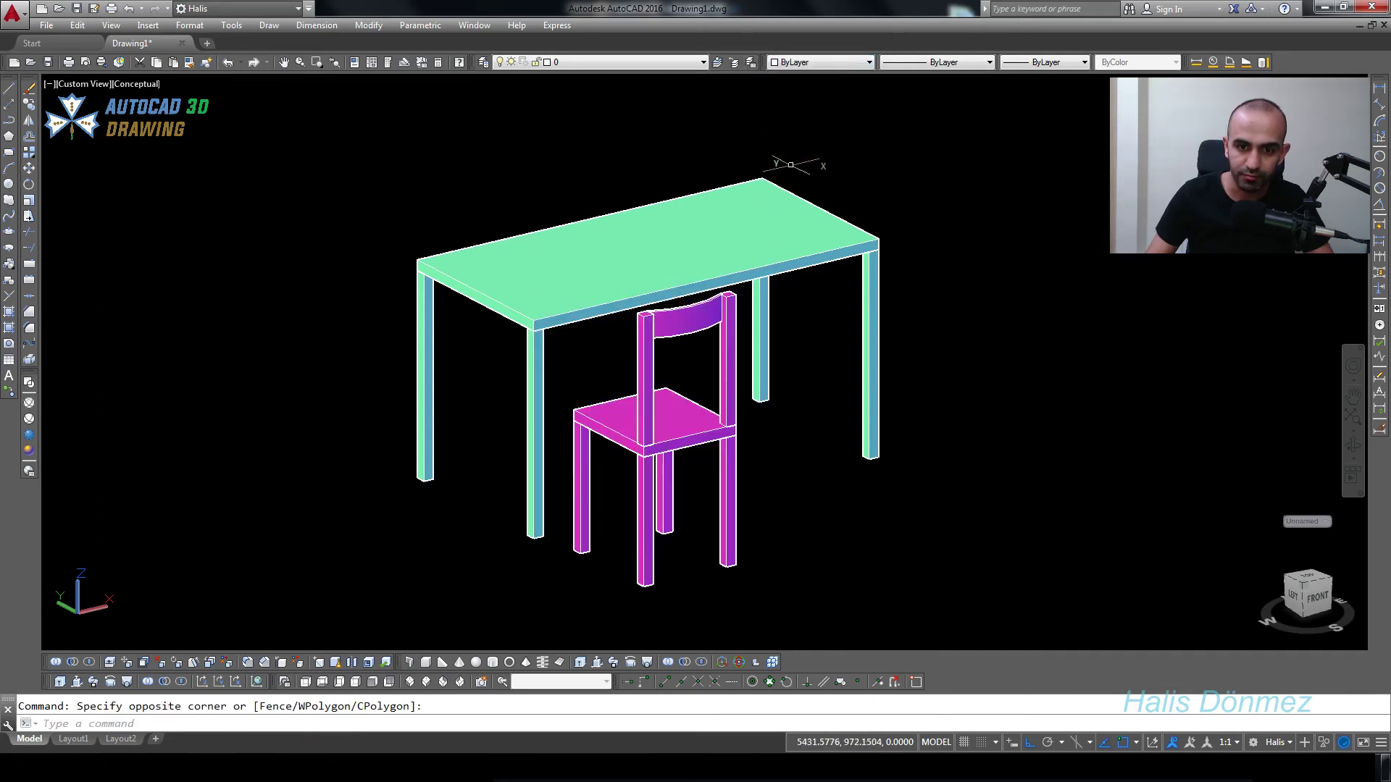
key("Escape")
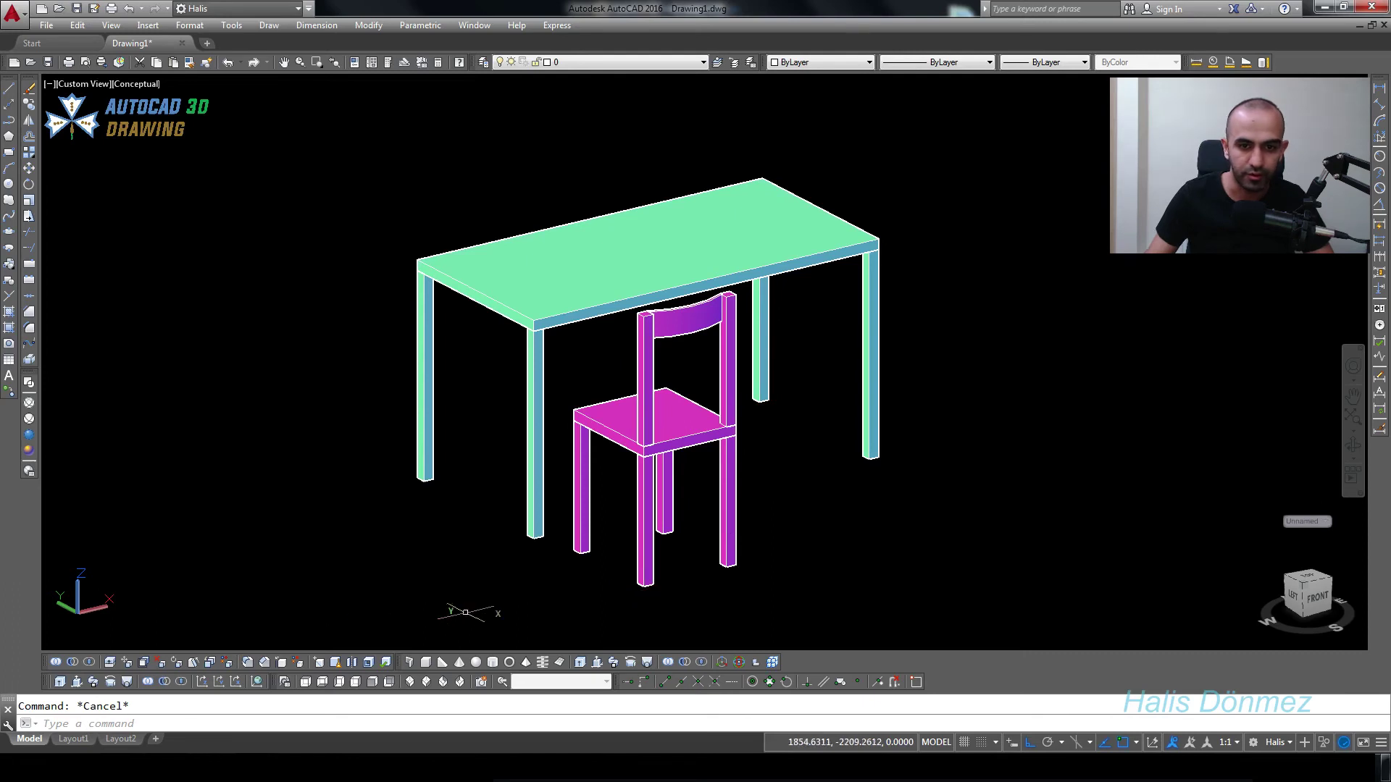
- In Top view, mirror the chair about a vertical line, keeping the original
left_click(305, 682)
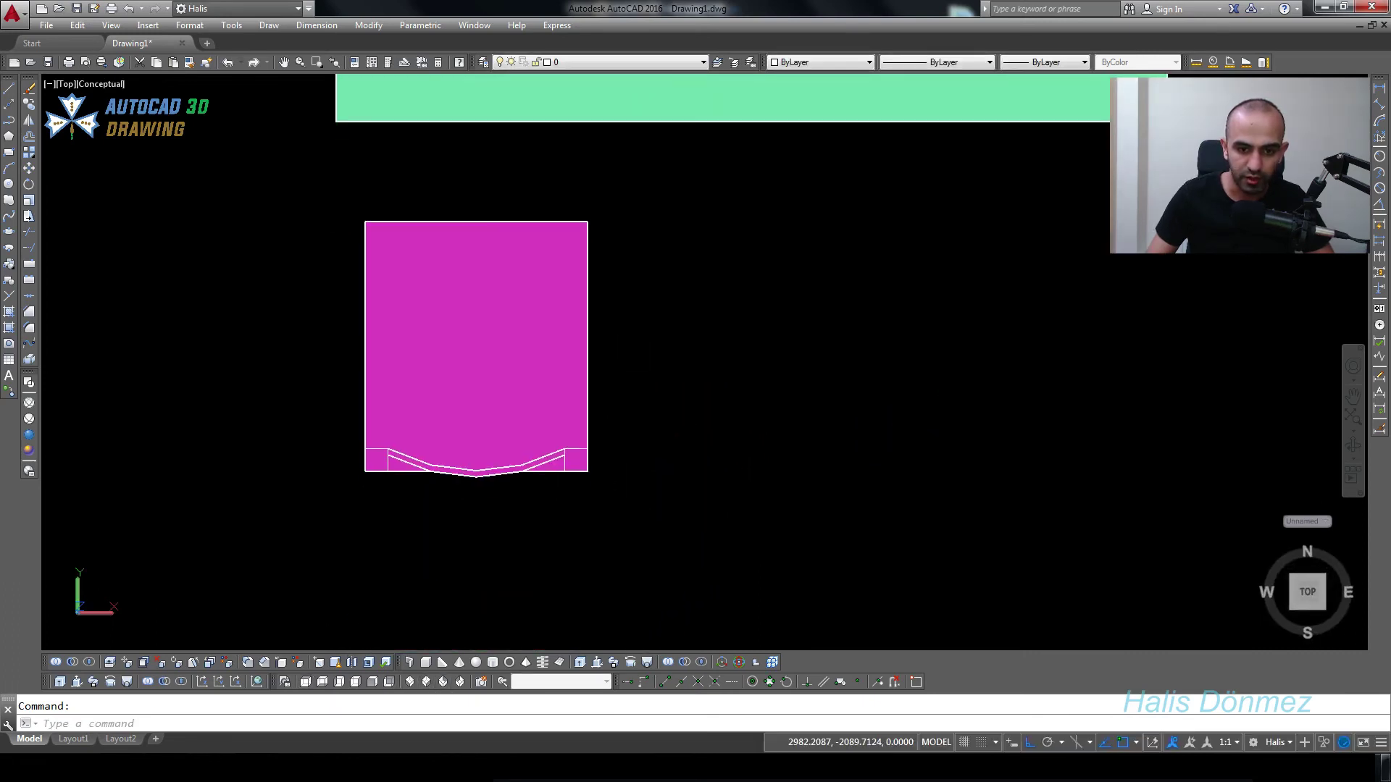
scroll(617, 327, "down", 4)
left_click(707, 294)
left_click(457, 475)
left_click(659, 272)
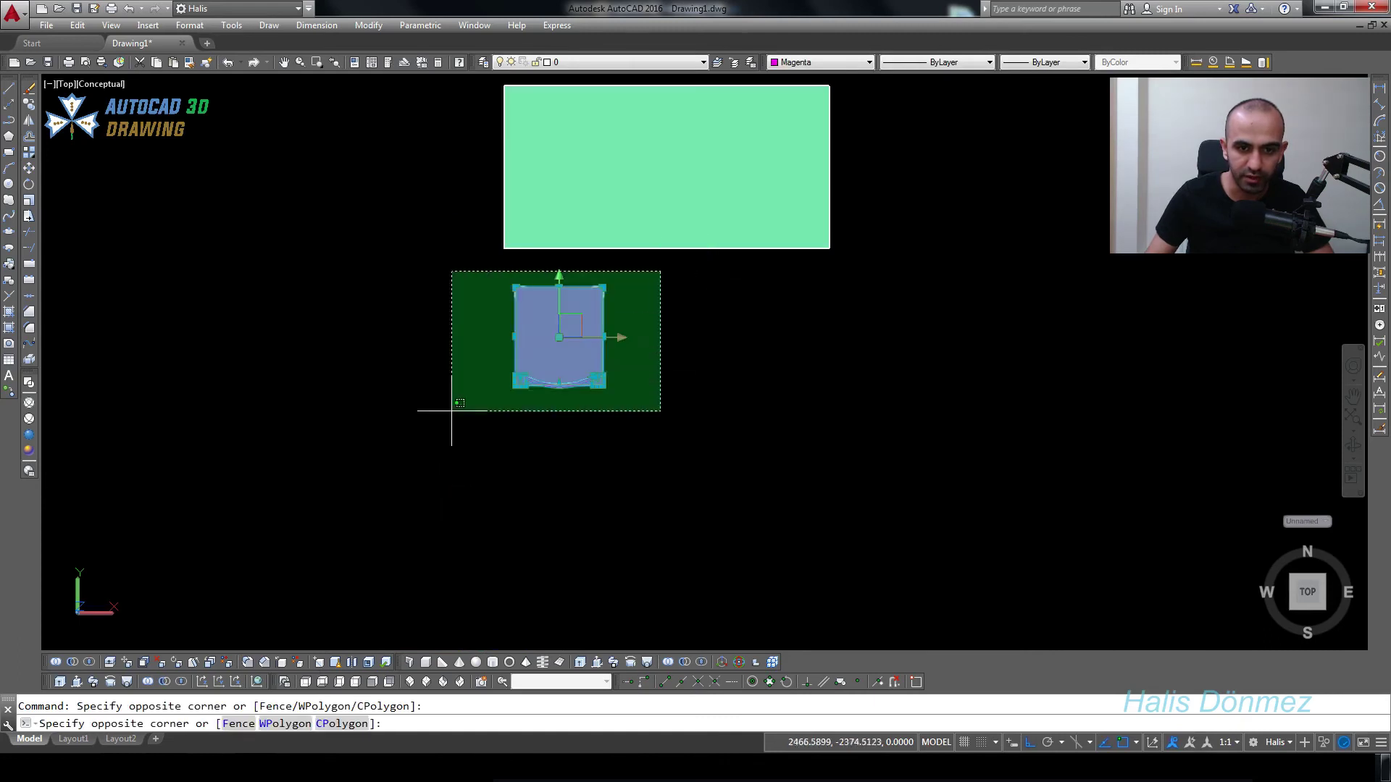
left_click(451, 410)
type("i")
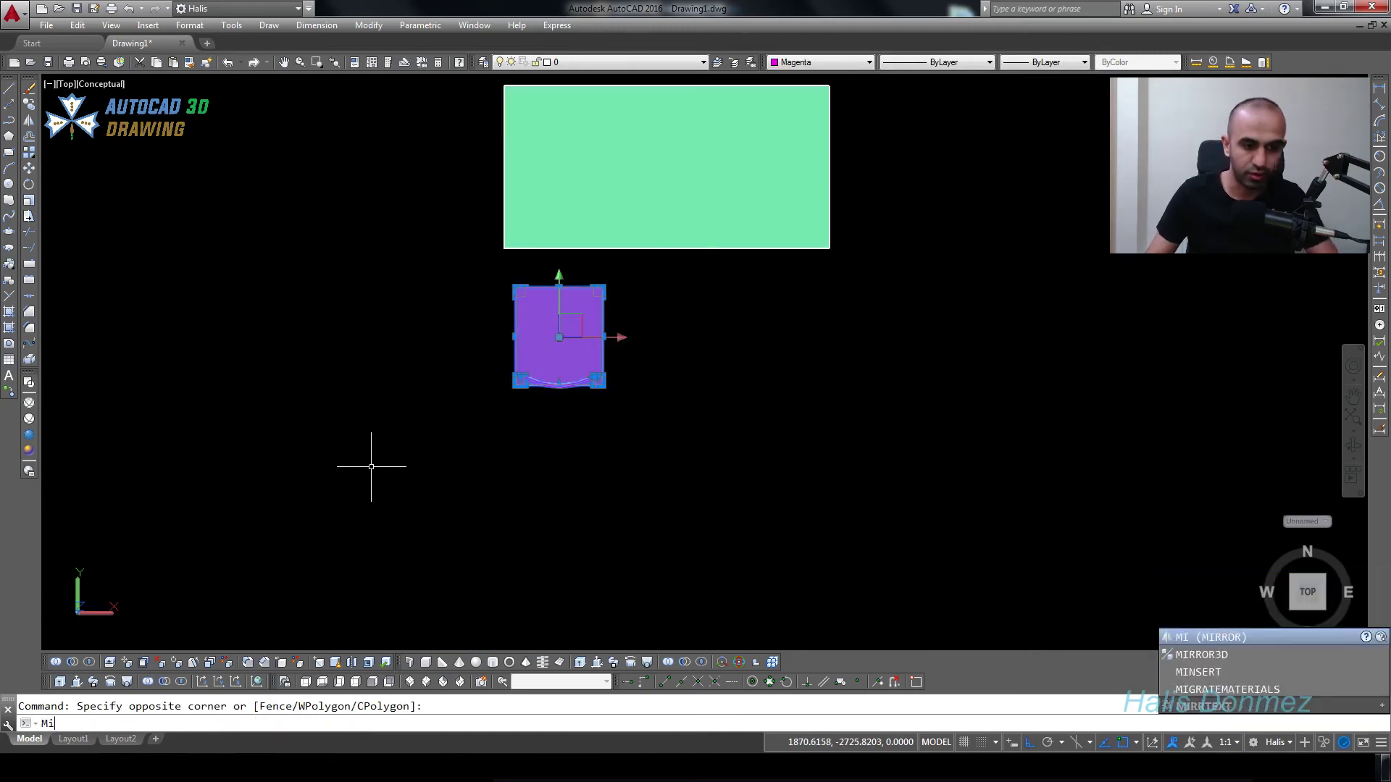
key("Return")
middle_click_drag(559, 368, 528, 501)
left_click(638, 382)
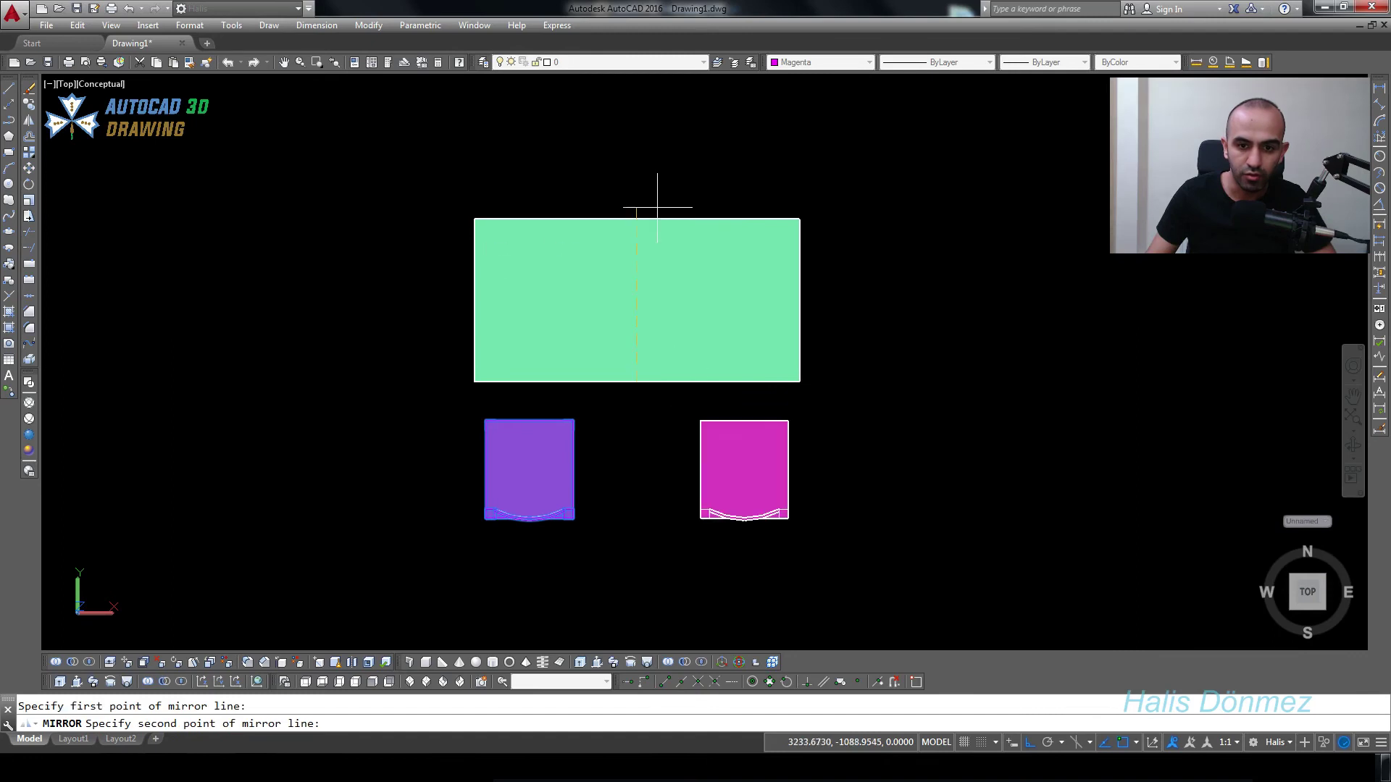
left_click(637, 134)
key("Return")
key("Escape")
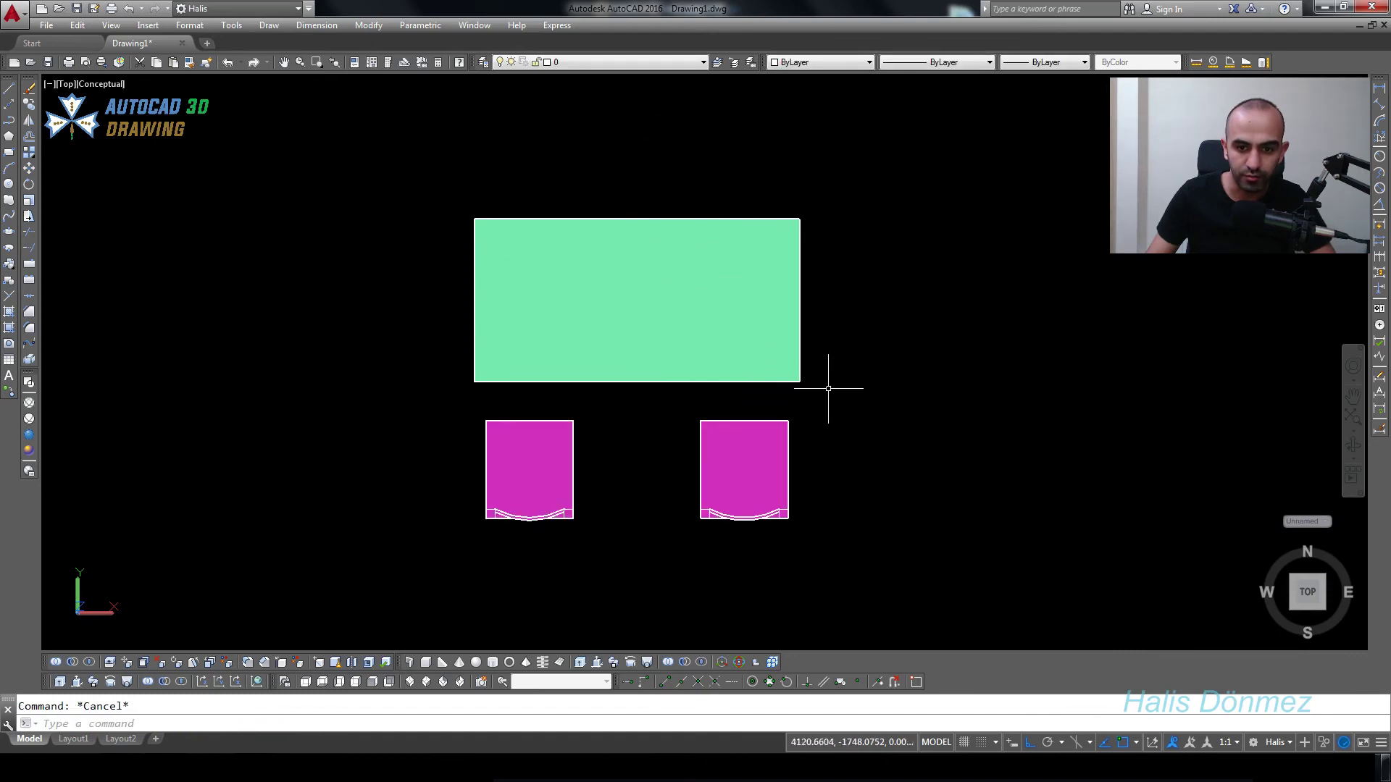
- Move the right-hand chair 50 units
left_click(834, 397)
left_click(648, 562)
type("m")
key("Return")
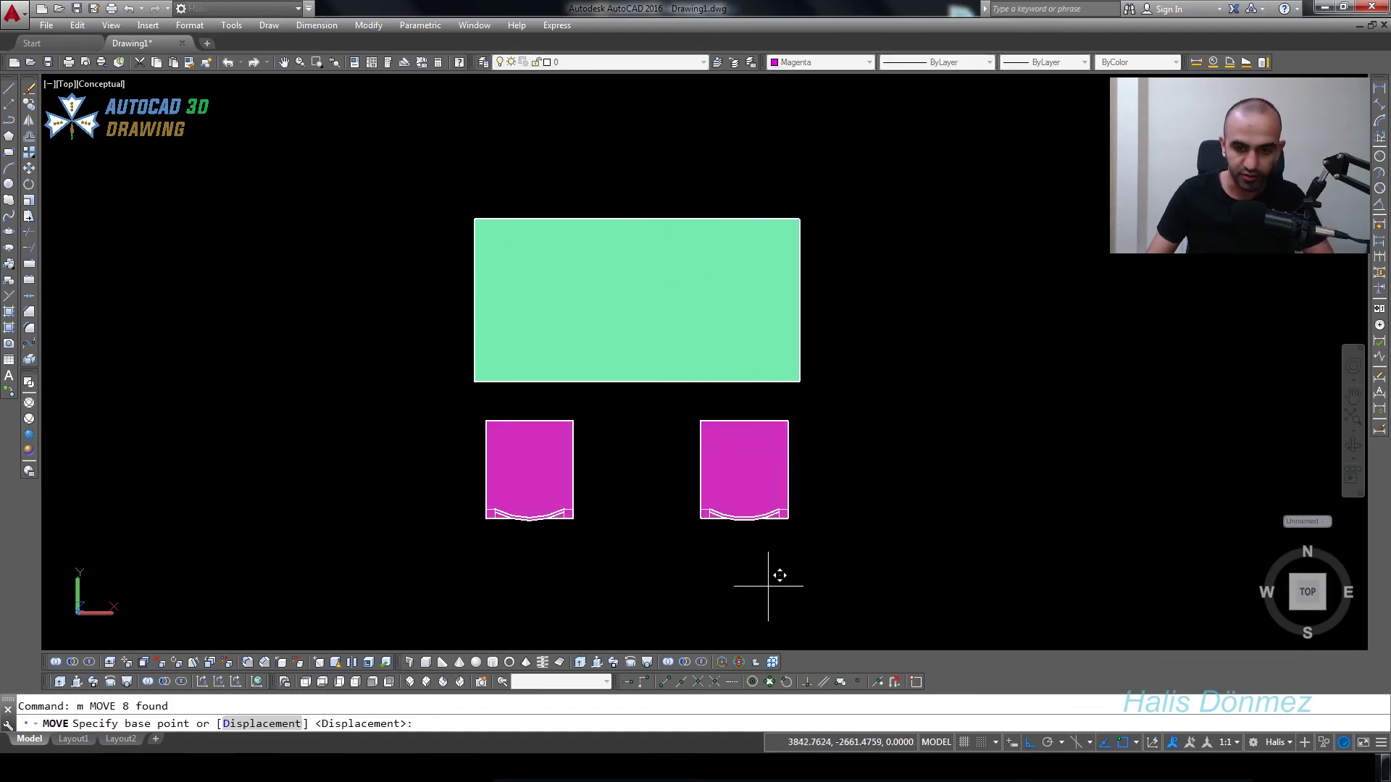
left_click(774, 576)
type("50")
key("Return")
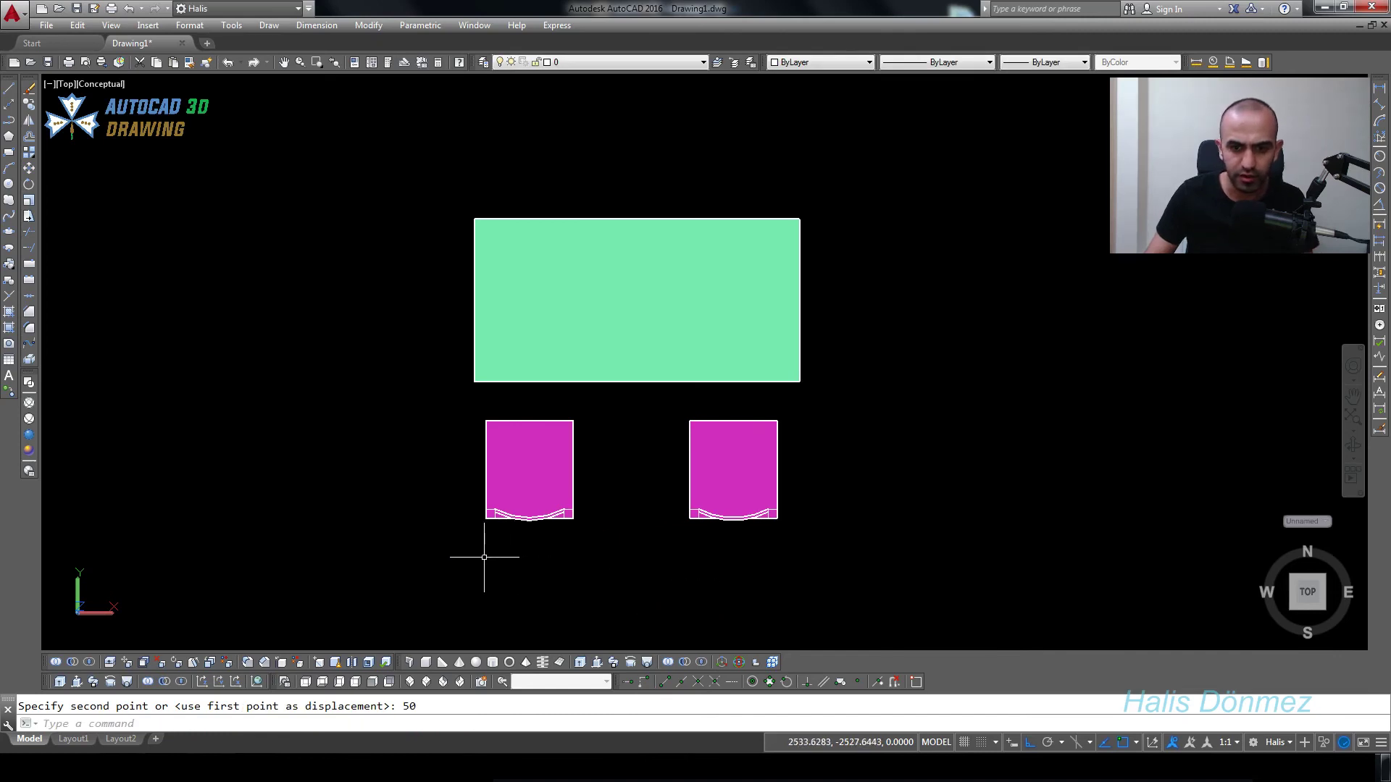
- Shift the left-hand chair 50 units to the right
left_click(459, 562)
left_click(667, 397)
key("Return")
left_click(608, 464)
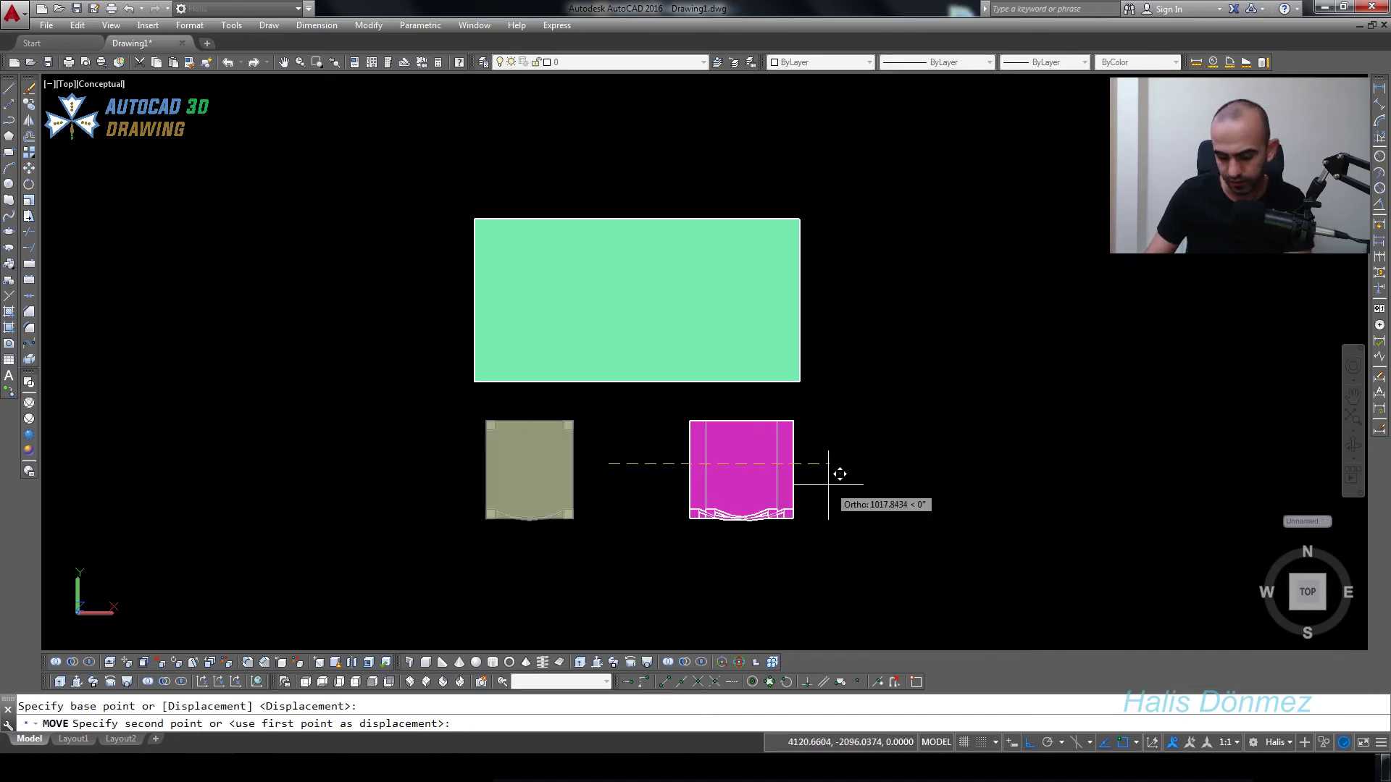
type("50")
key("Return")
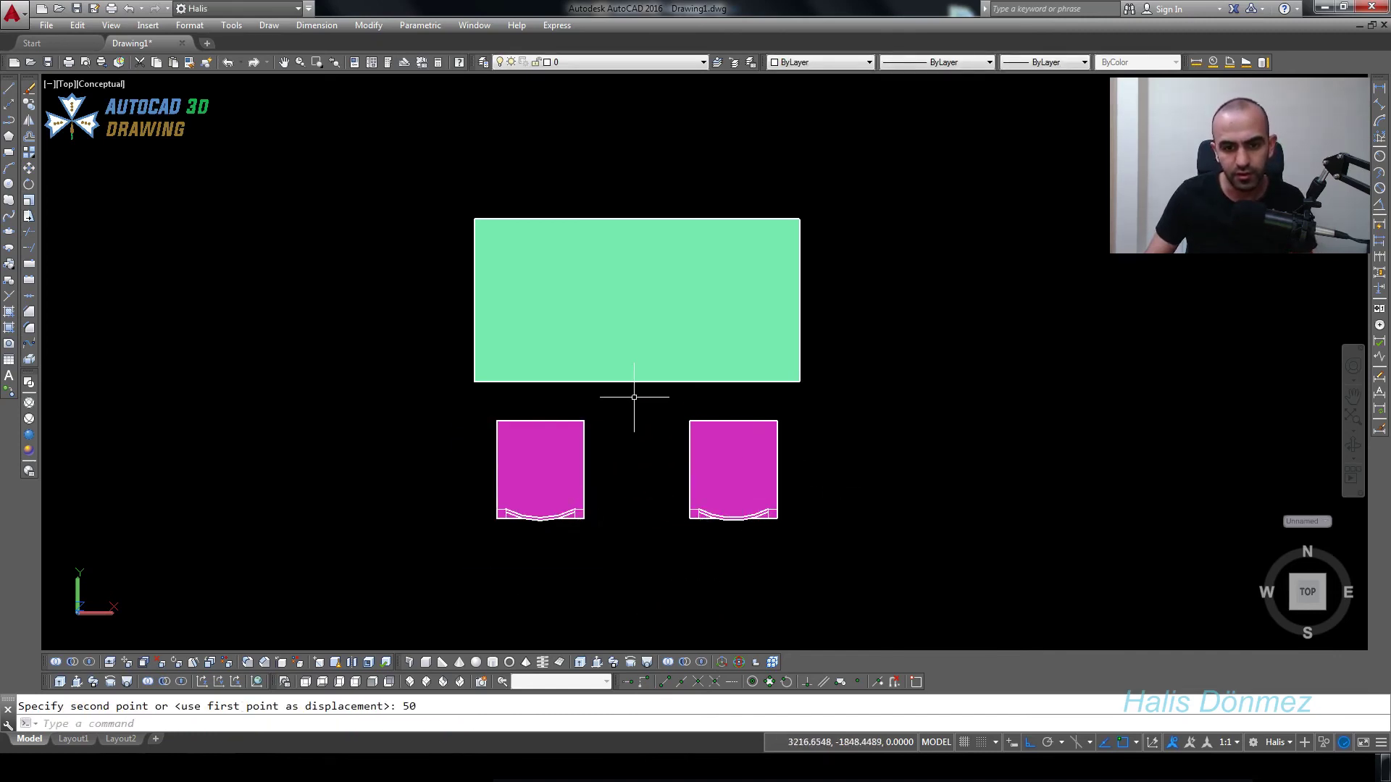
left_click(637, 396)
left_click(411, 578)
key("m")
key("Return")
left_click(520, 568)
type("50")
key("Return")
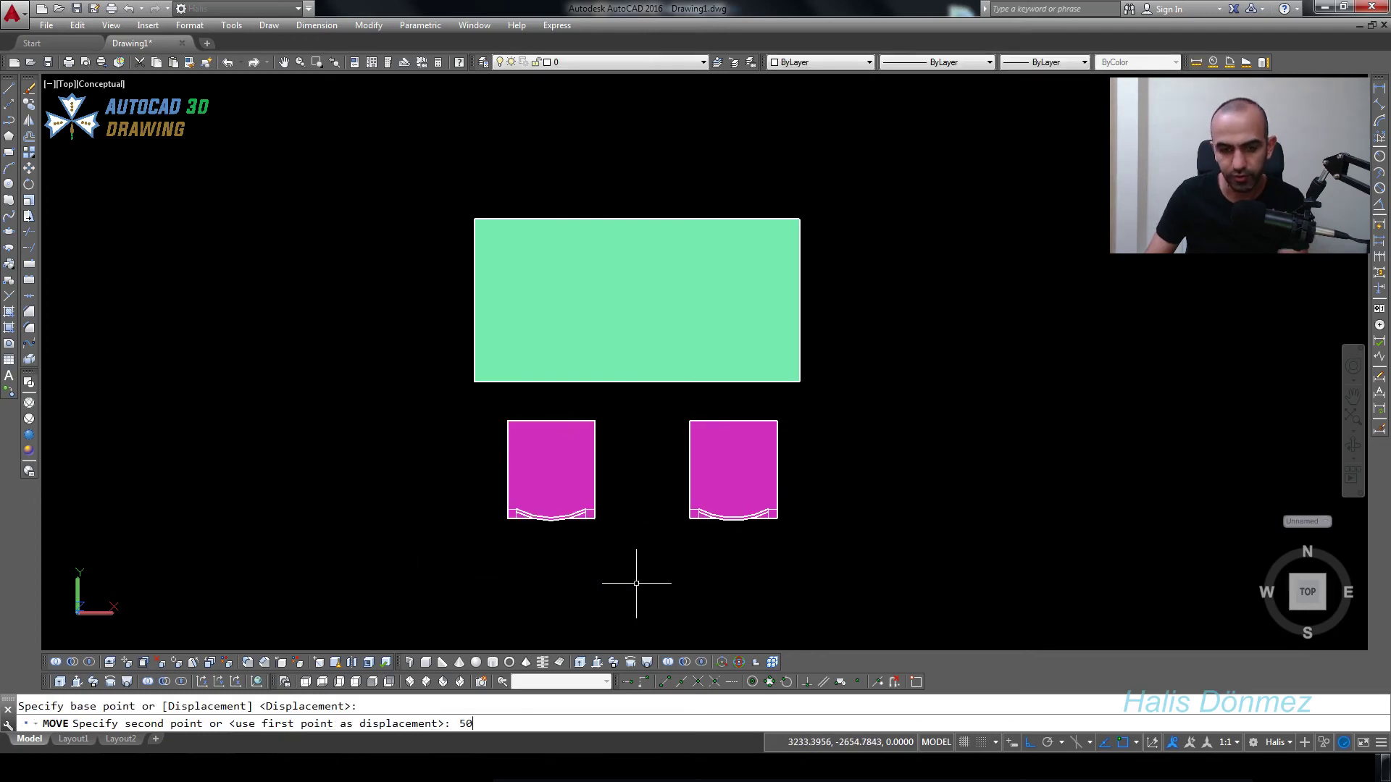
- Shift the right-hand chair 50 units to the left
key("Return")
left_click(824, 397)
left_click(655, 561)
key("Return")
left_click(915, 560)
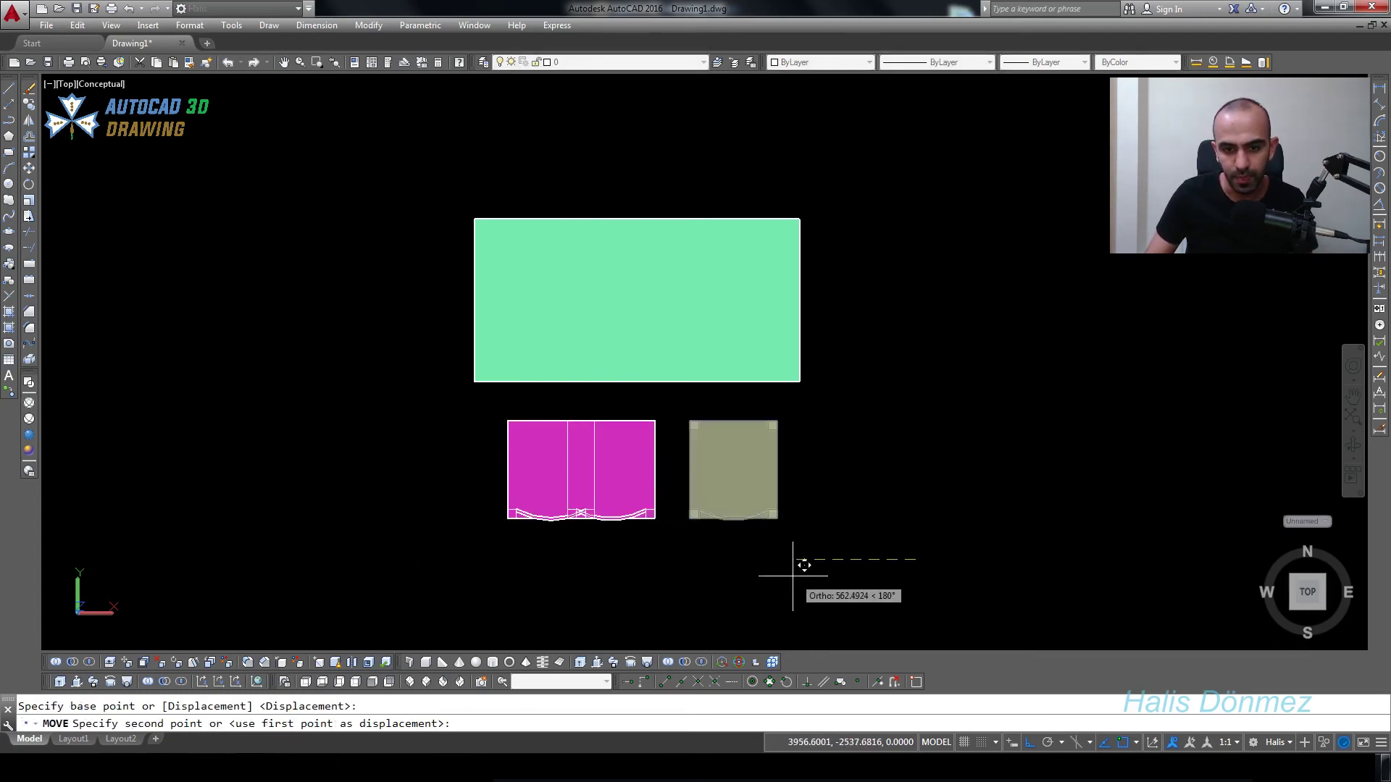
type("0")
key("Return")
- Mirror both chairs across the table's centre line, keeping the originals
left_click(416, 566)
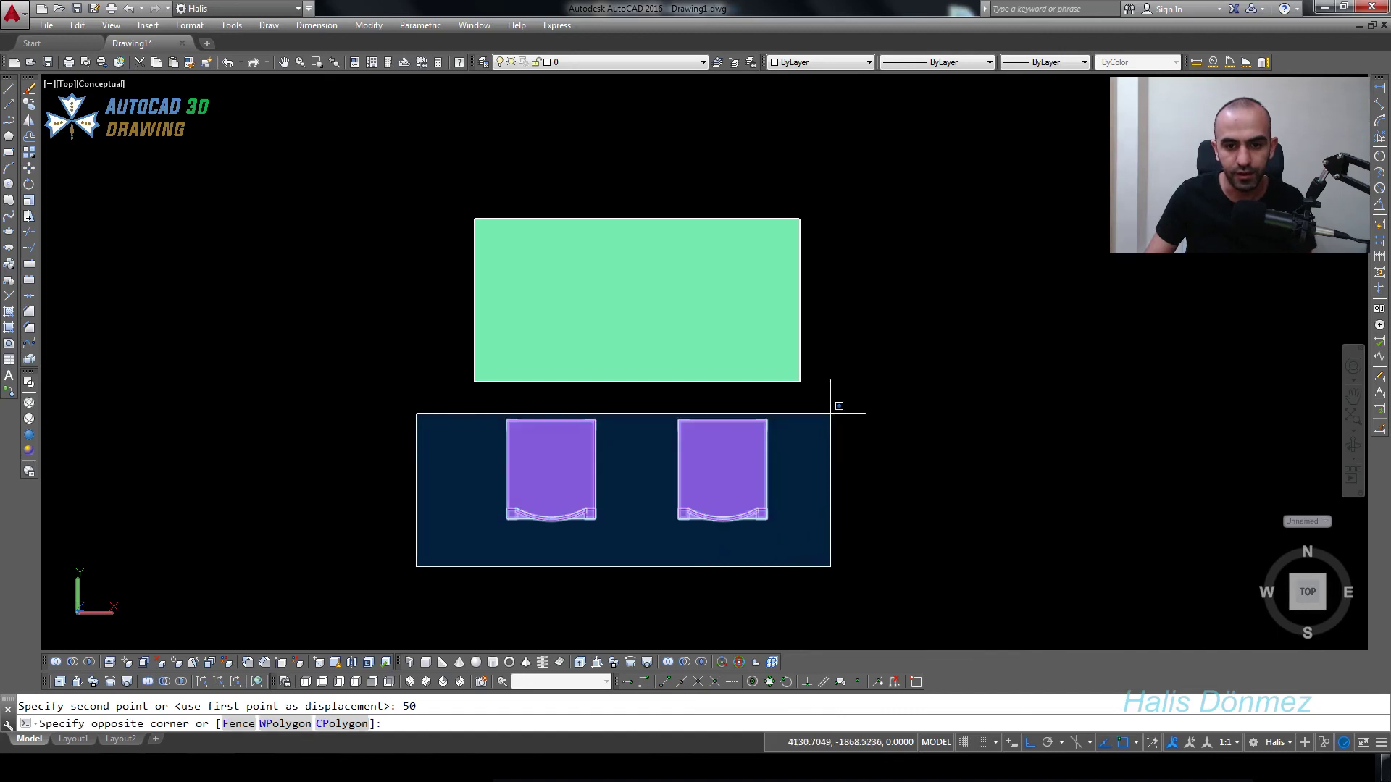
left_click(830, 414)
type("i")
key("Return")
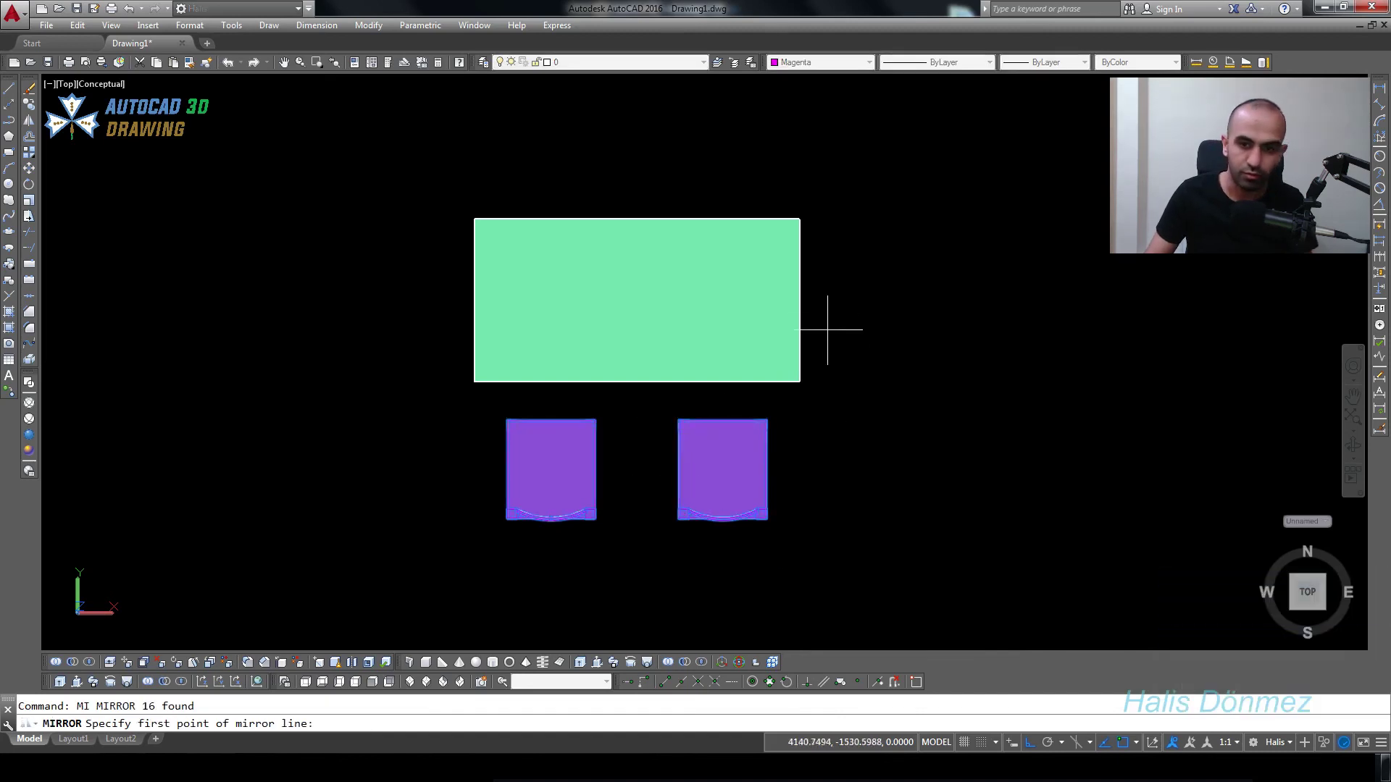
left_click(798, 300)
left_click(981, 303)
key("Return")
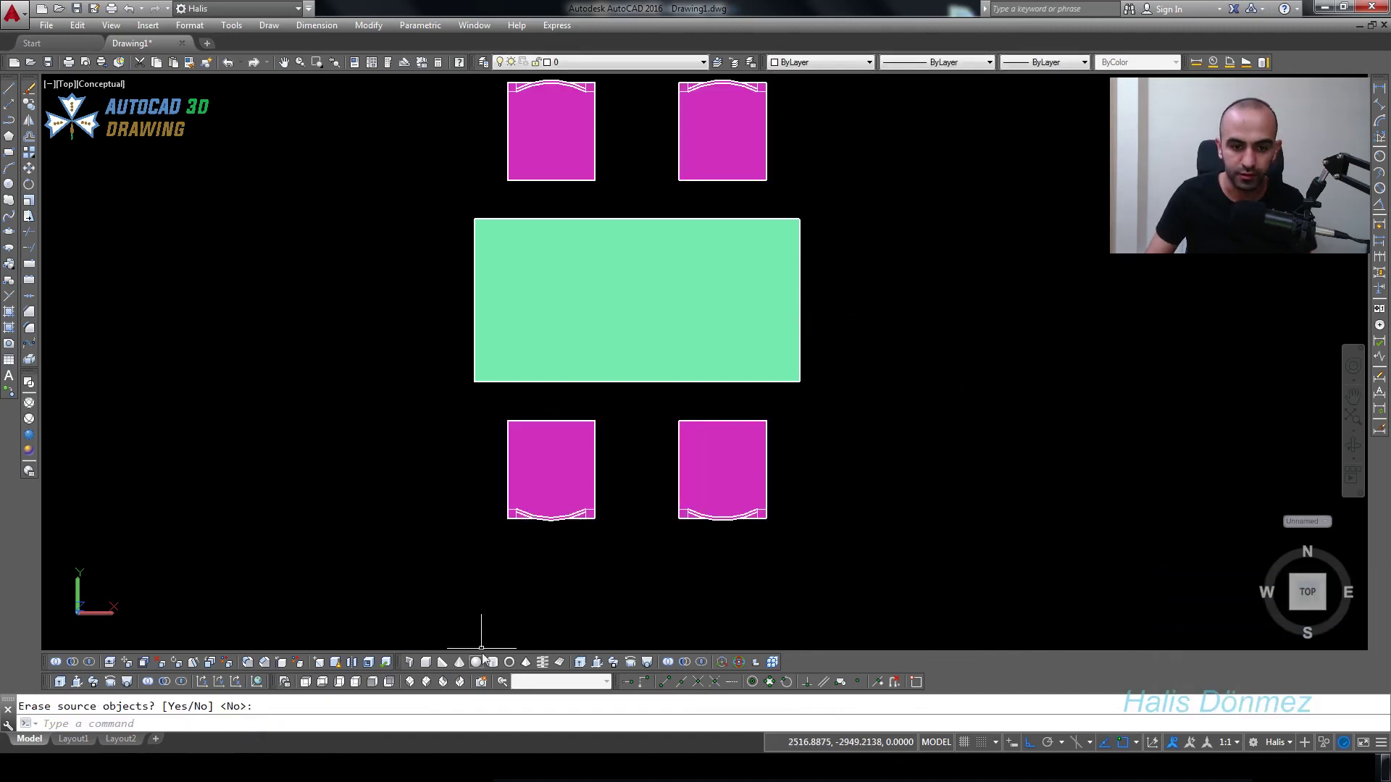
- Move the lower pair of chairs 200 units in toward the table
left_click(904, 413)
left_click(402, 579)
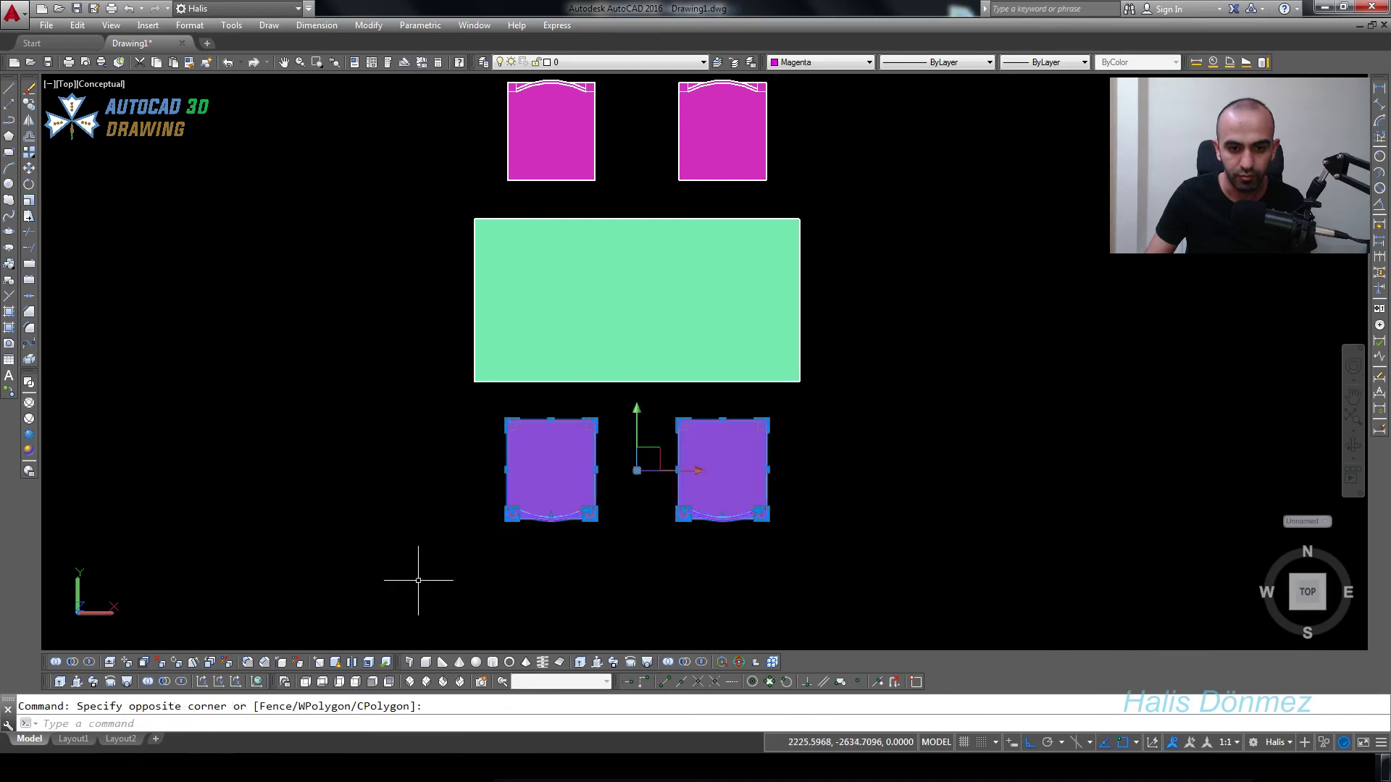
type("m")
key("Return")
left_click(885, 542)
type("200")
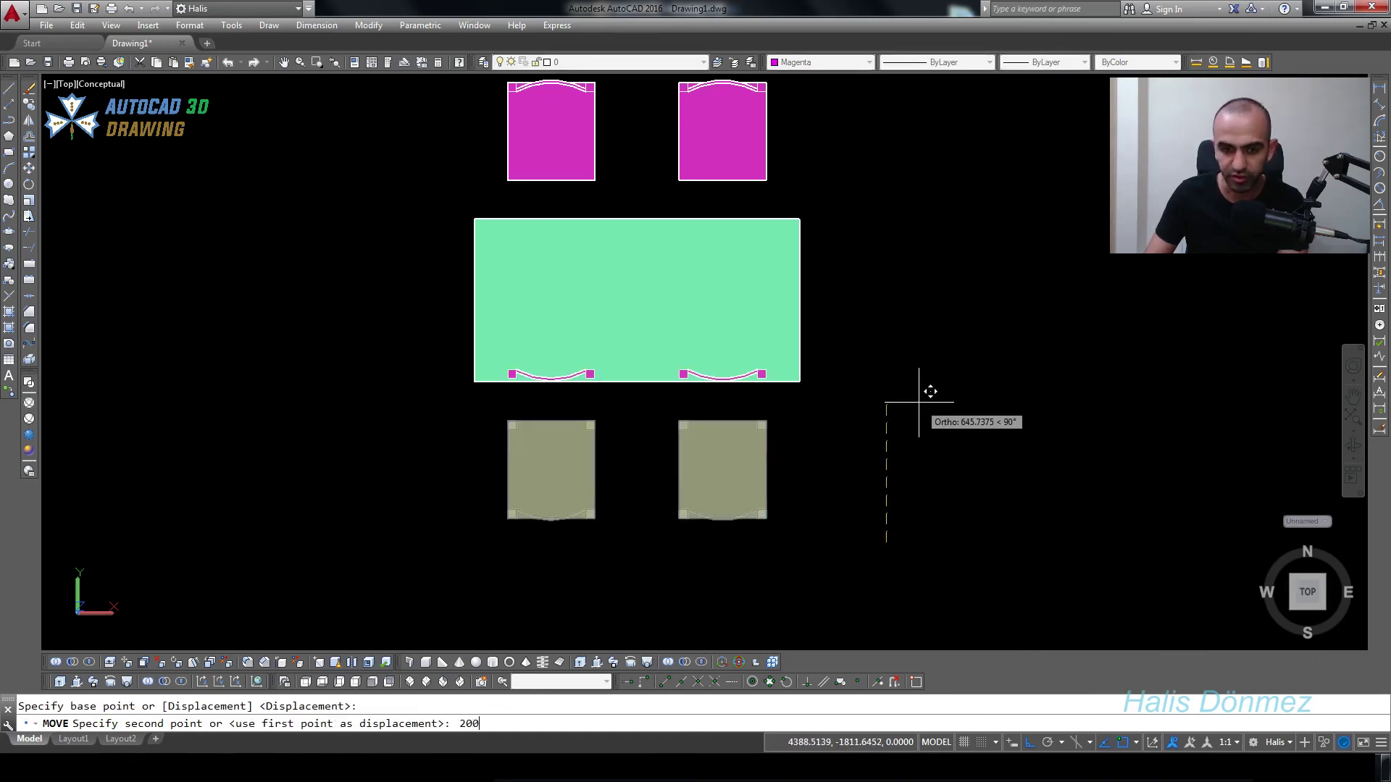
key("Return")
- Move the upper pair of chairs 200 units toward the table and show SW Isometric view
middle_click_drag(776, 179, 754, 292)
key("Return")
left_click(833, 175)
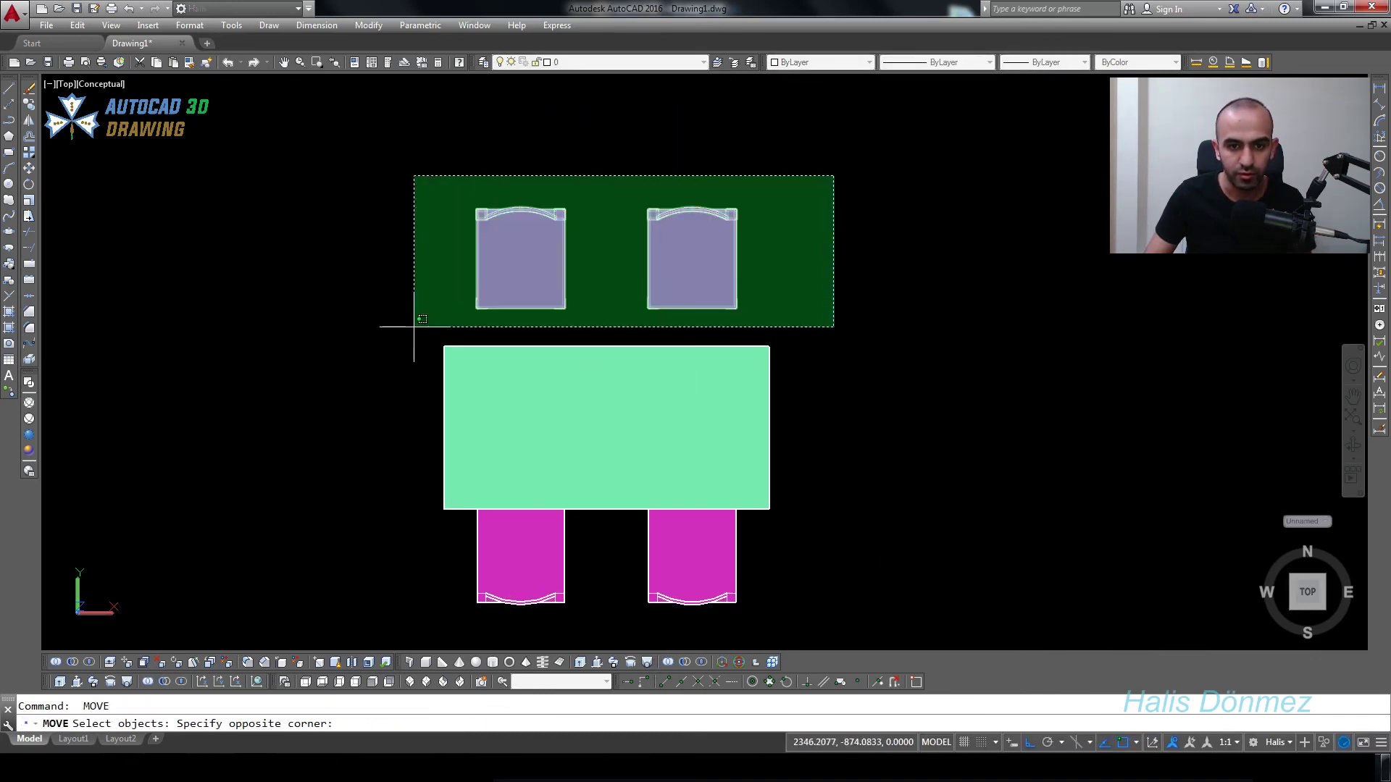
left_click(415, 326)
key("Return")
left_click(919, 238)
type("0")
key("Return")
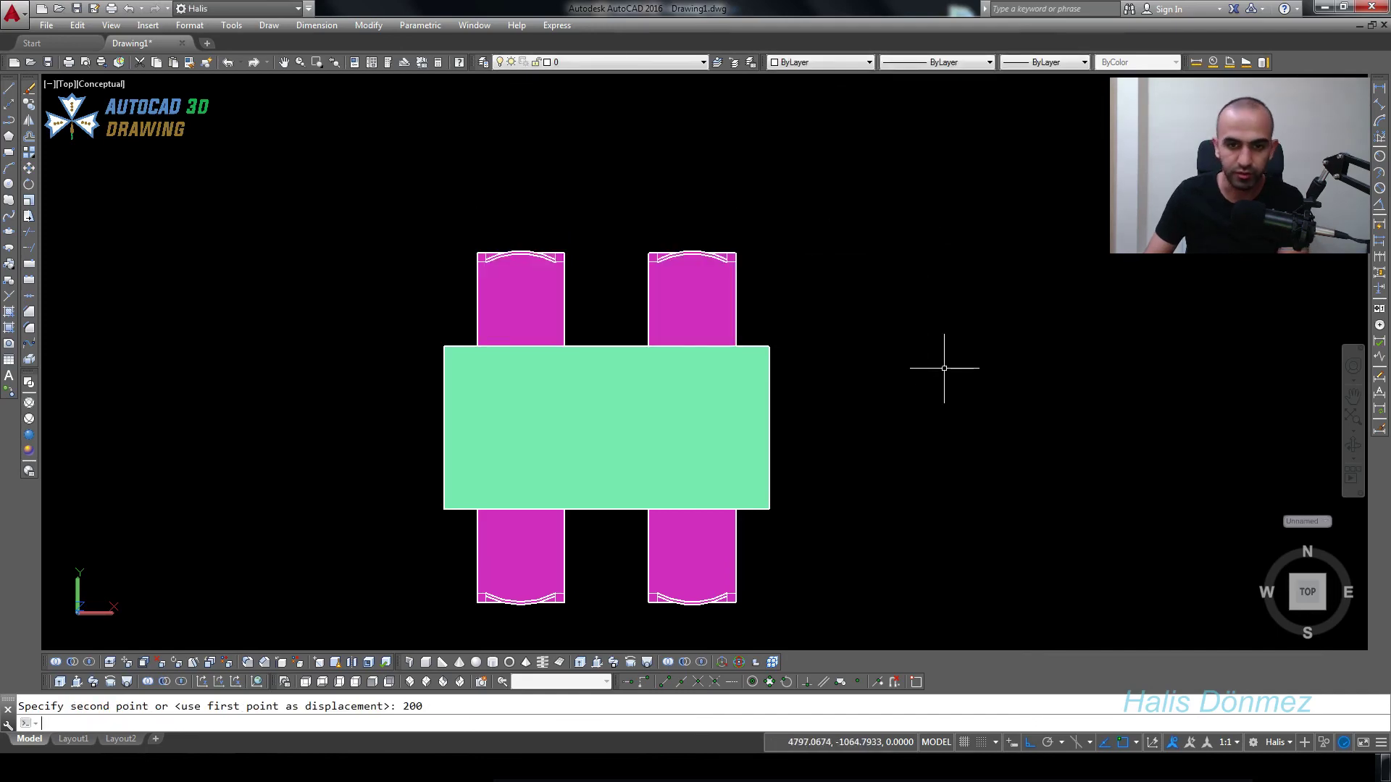
left_click(414, 686)
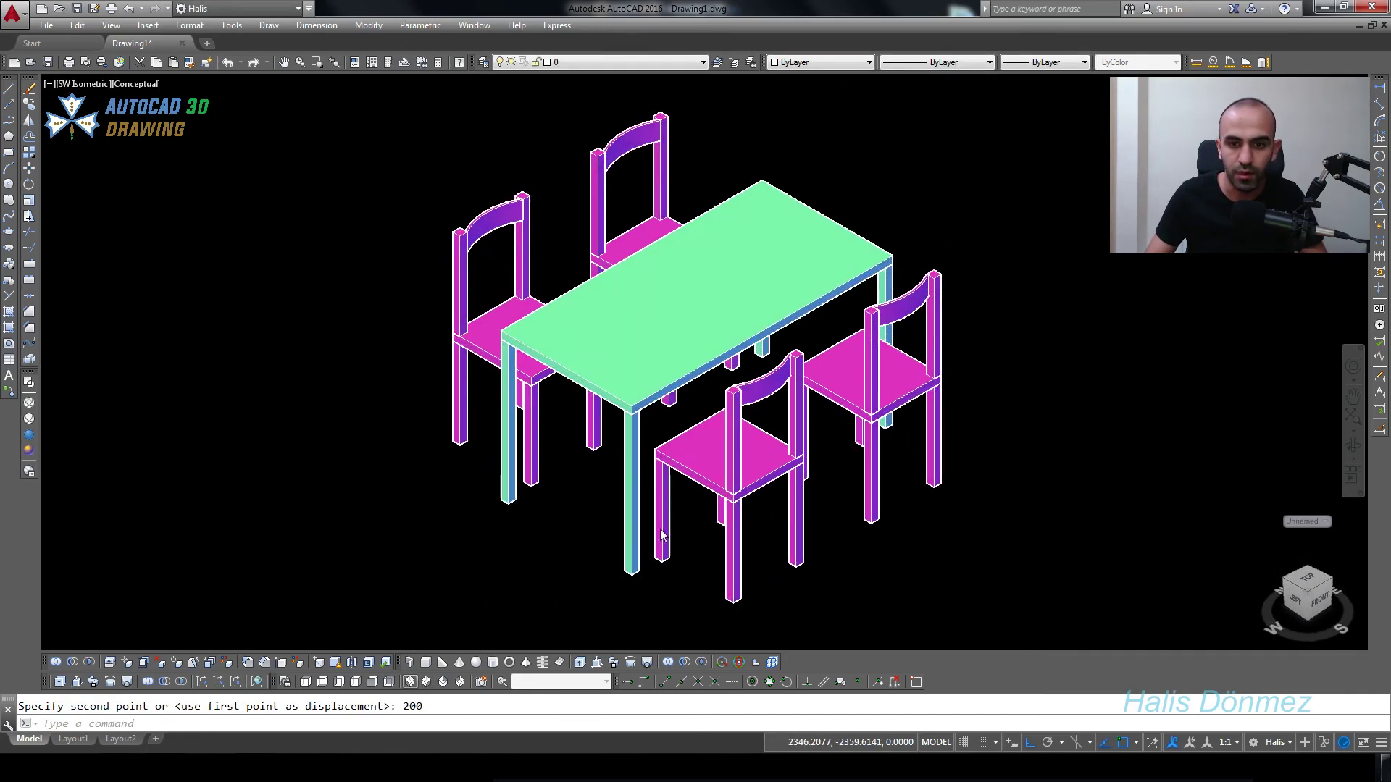
- Orbit the dining set to a lower, more frontal presentation angle
mouse_move(650, 438)
middle_mouse_down("shift")
mouse_move(621, 469)
mouse_move(572, 450)
middle_mouse_up("shift")
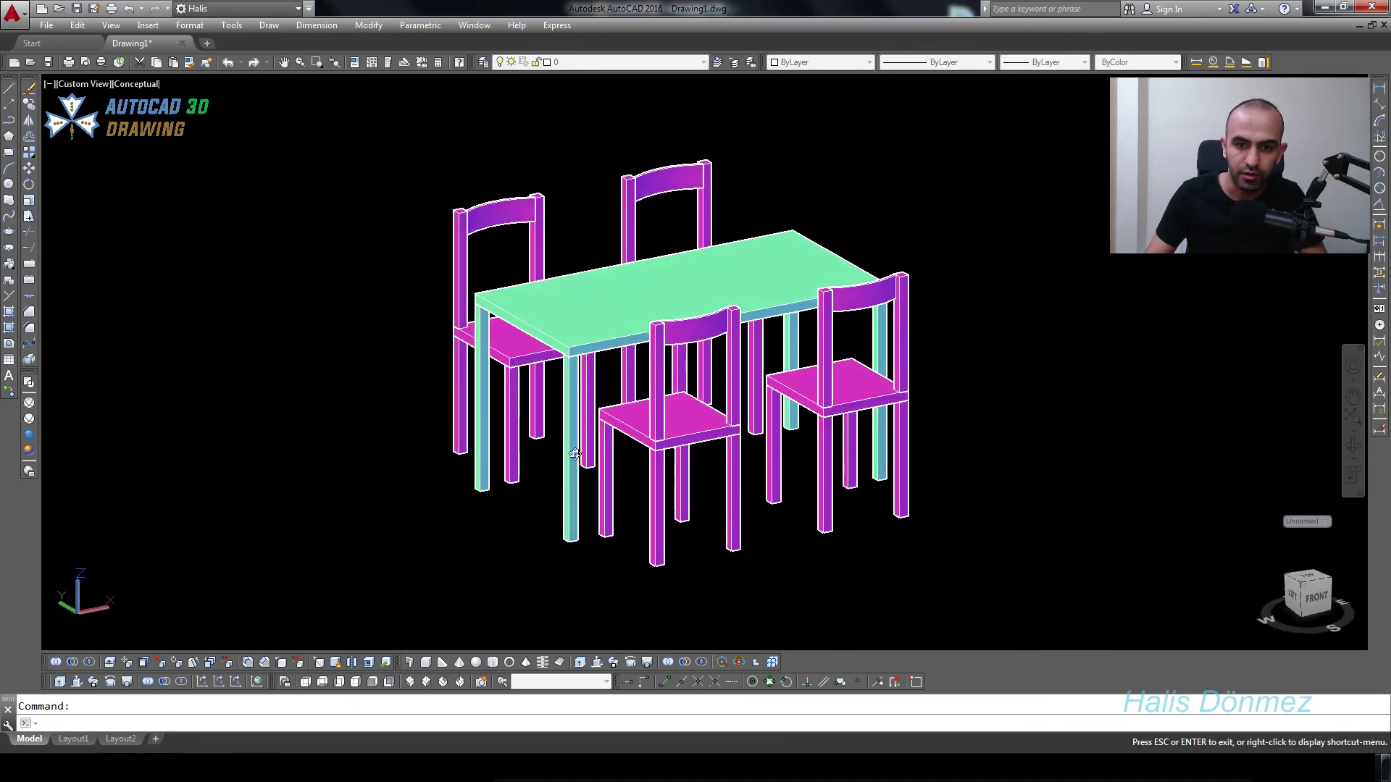